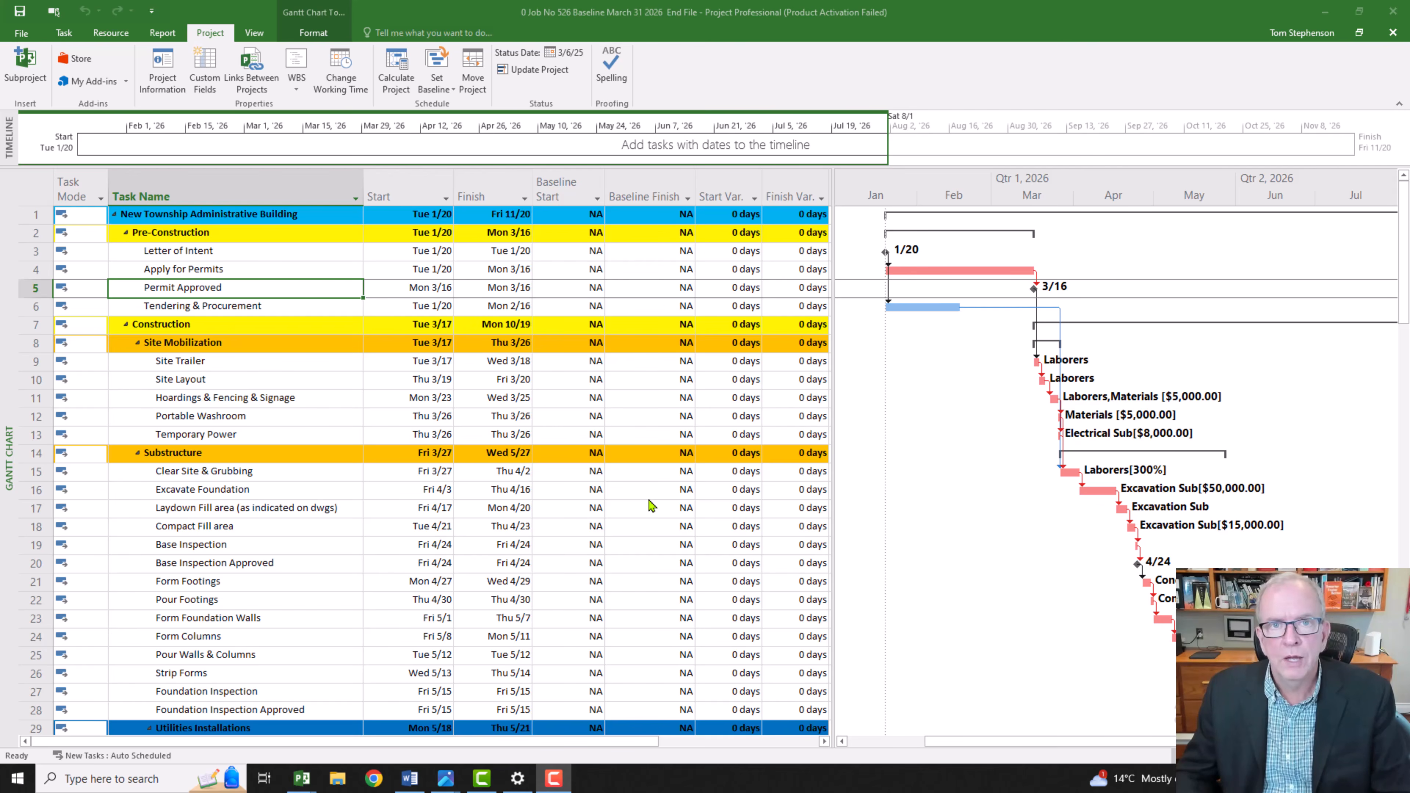
Step: Read through the MS Project update checklist in the Word document and return to the schedule in Project
key("alt+Tab")
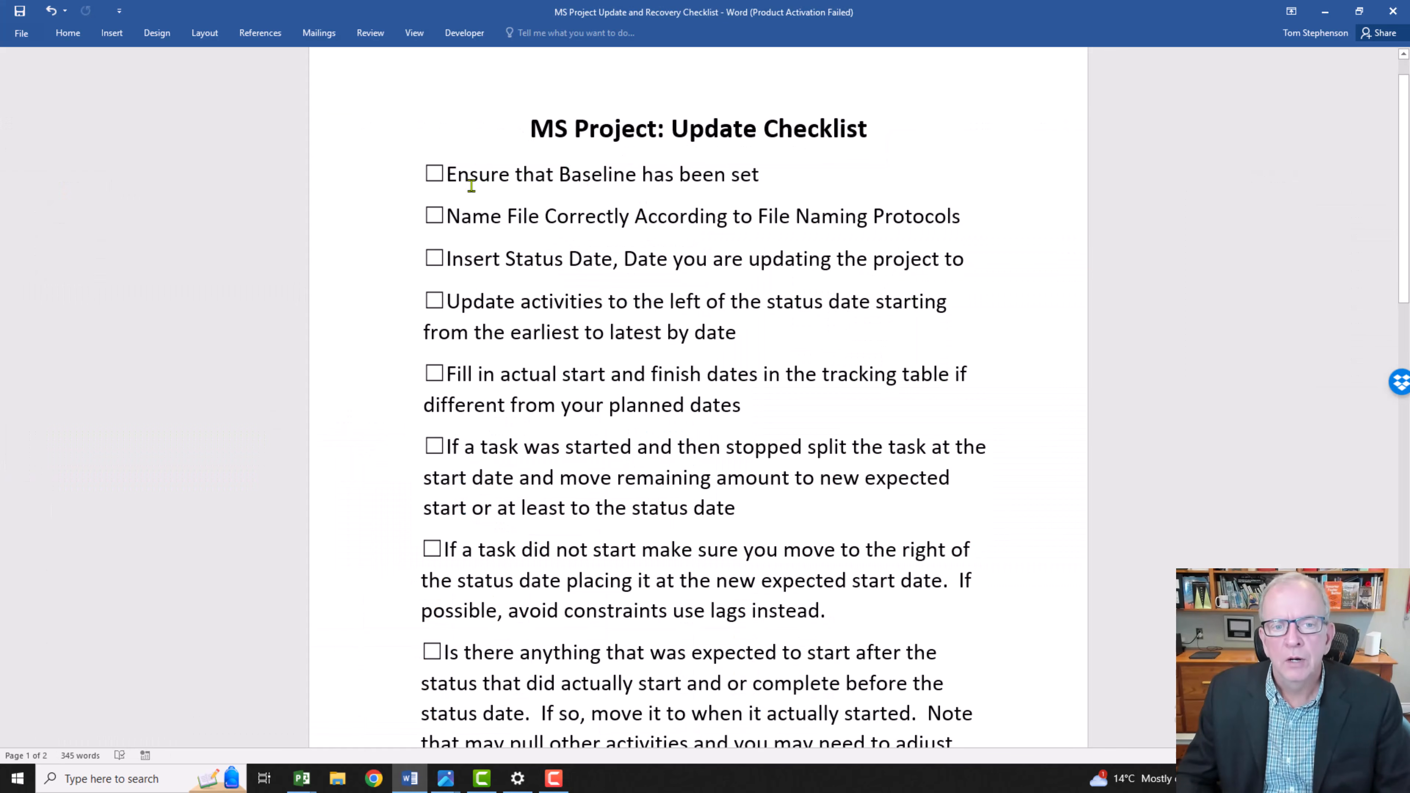
scroll(541, 183, "down", 1)
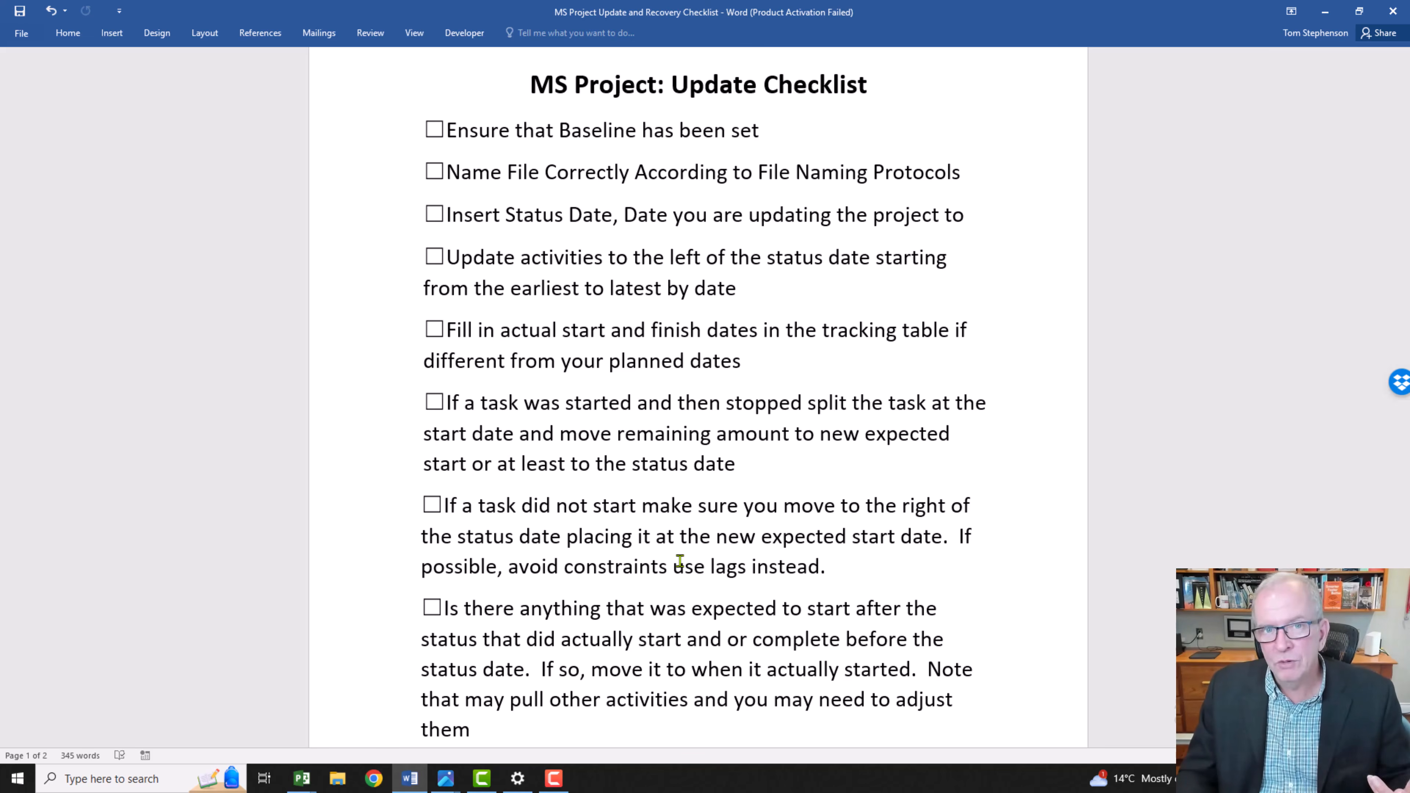
scroll(679, 546, "down", 1)
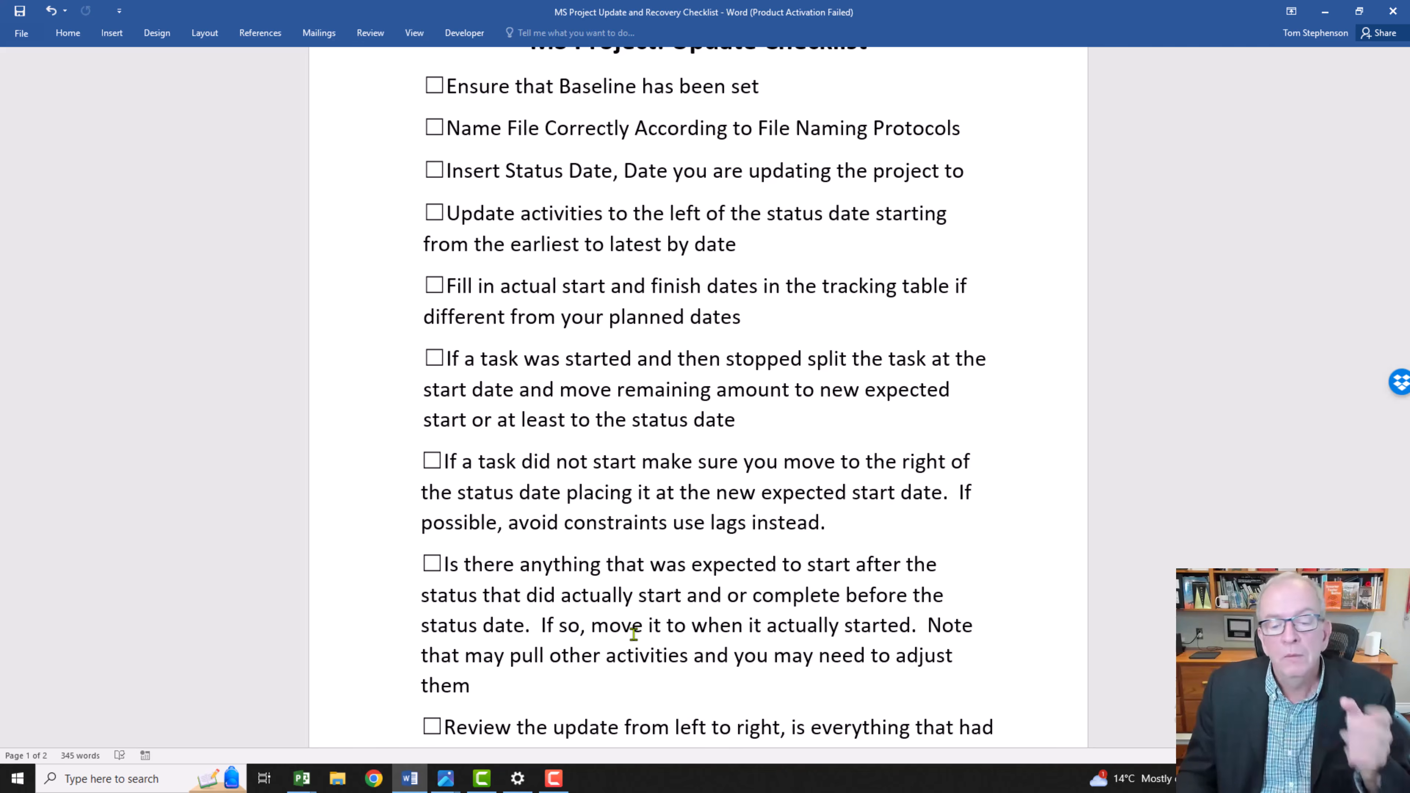
scroll(633, 633, "down", 1)
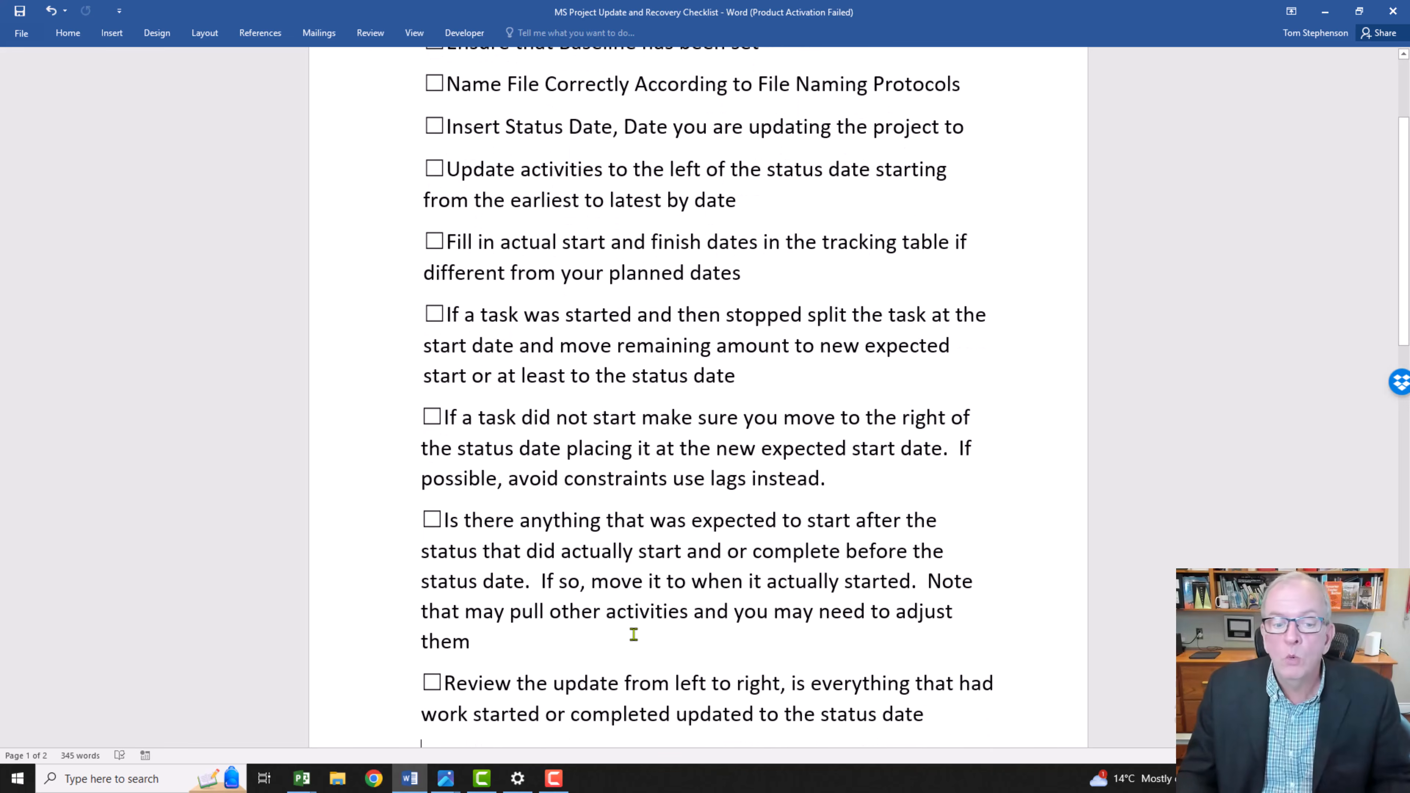
scroll(633, 633, "down", 1)
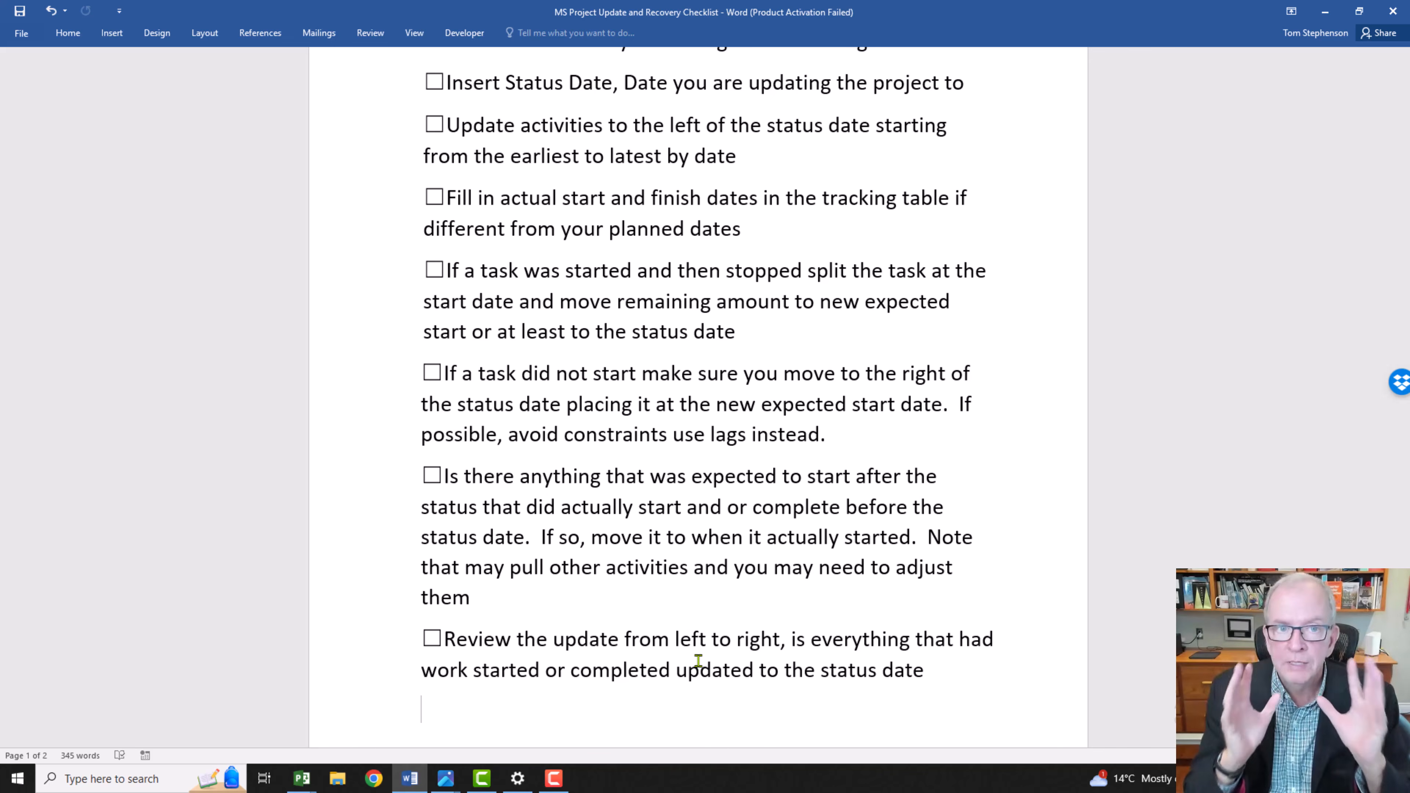
scroll(699, 661, "up", 3)
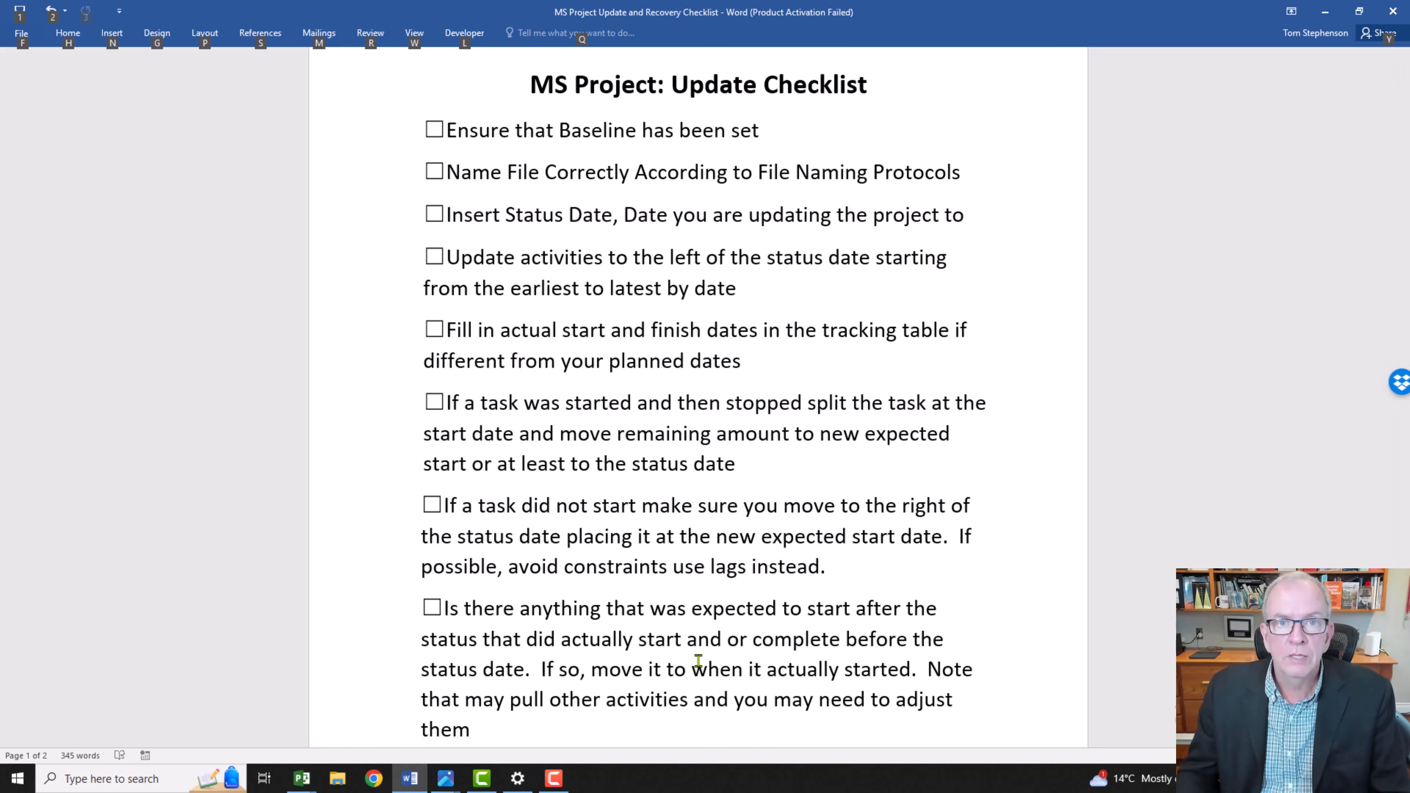
key("alt+Tab")
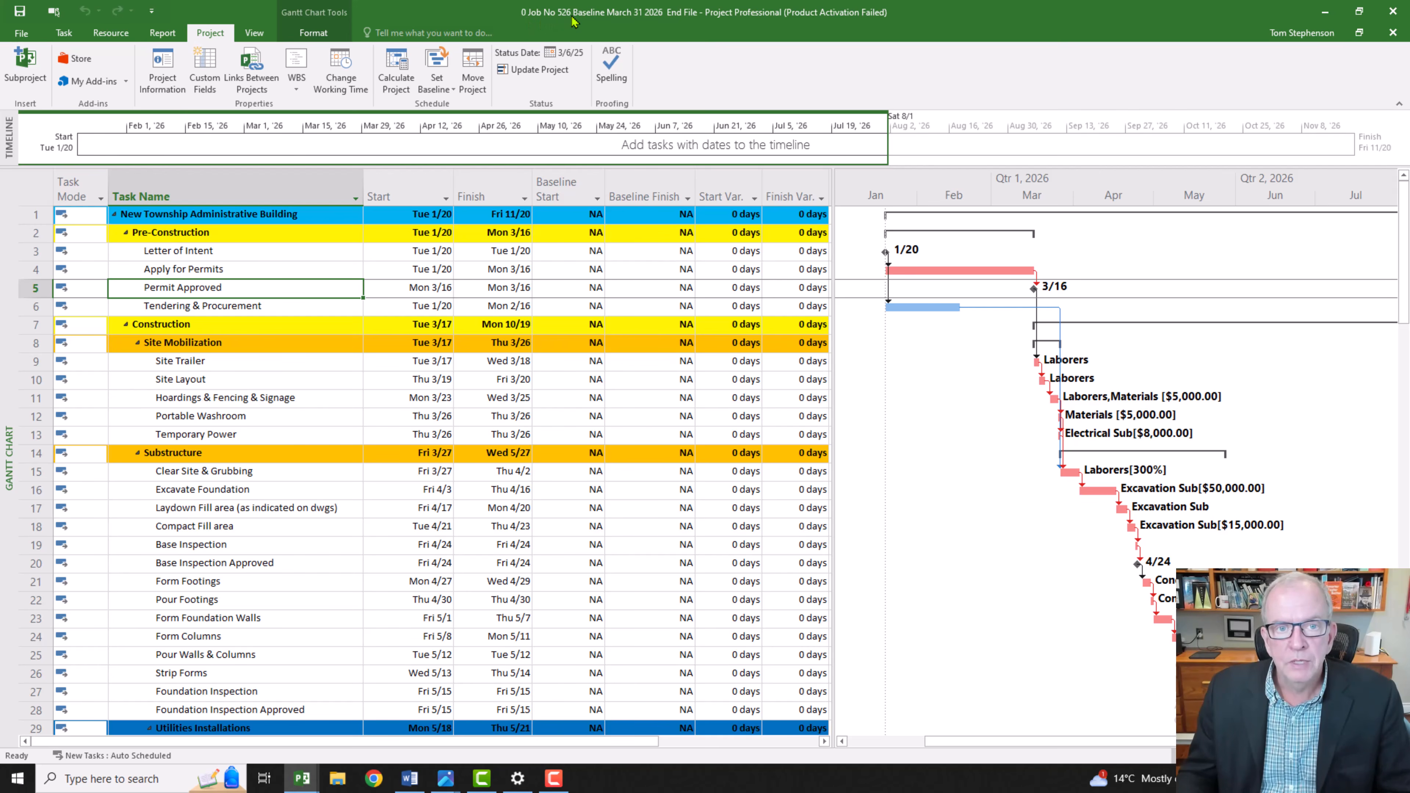
Step: Save a copy of the project as "0 Job No 526 Update March 31 2026 End File" in the Video 22 Update & Recovery Checklist folder
key("ctrl")
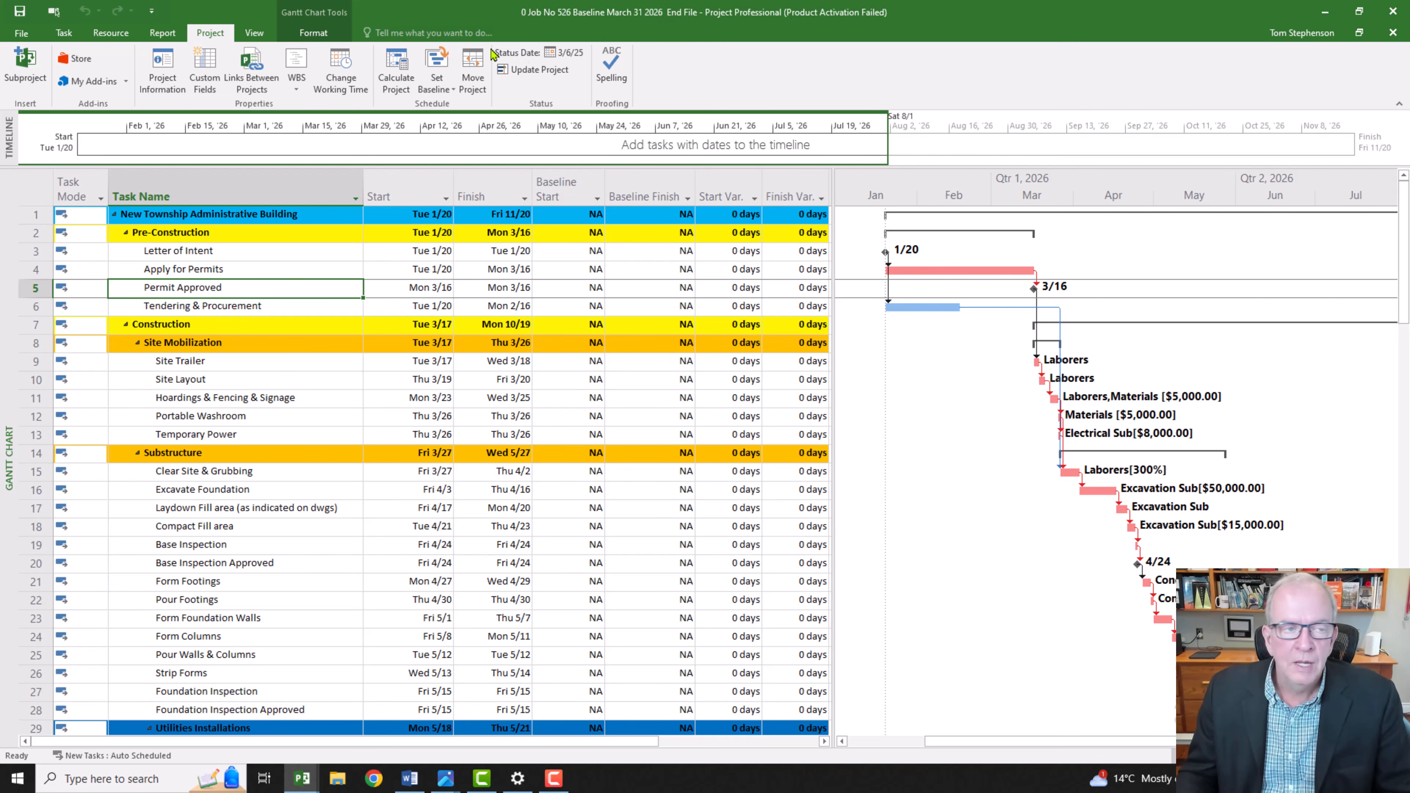
left_click(21, 33)
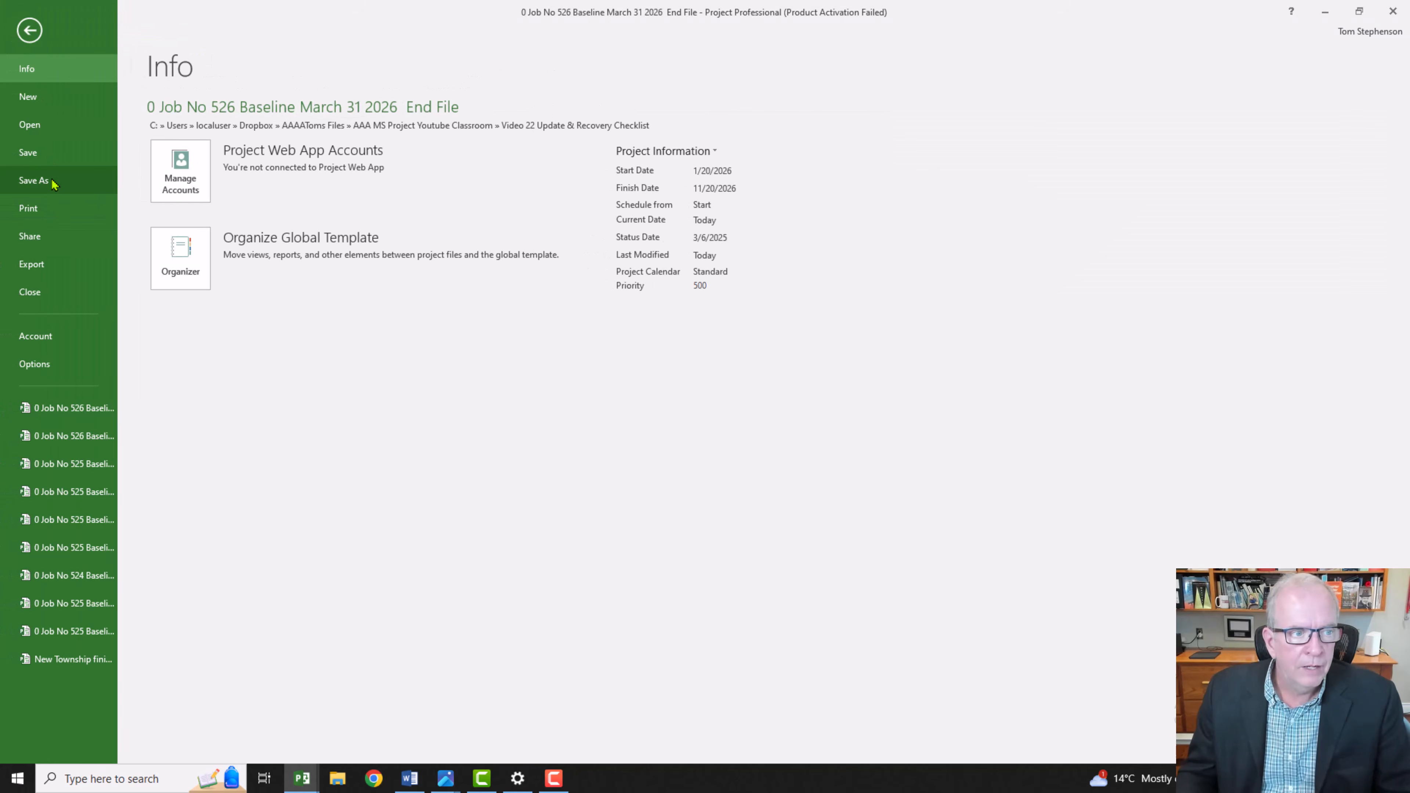
left_click(52, 179)
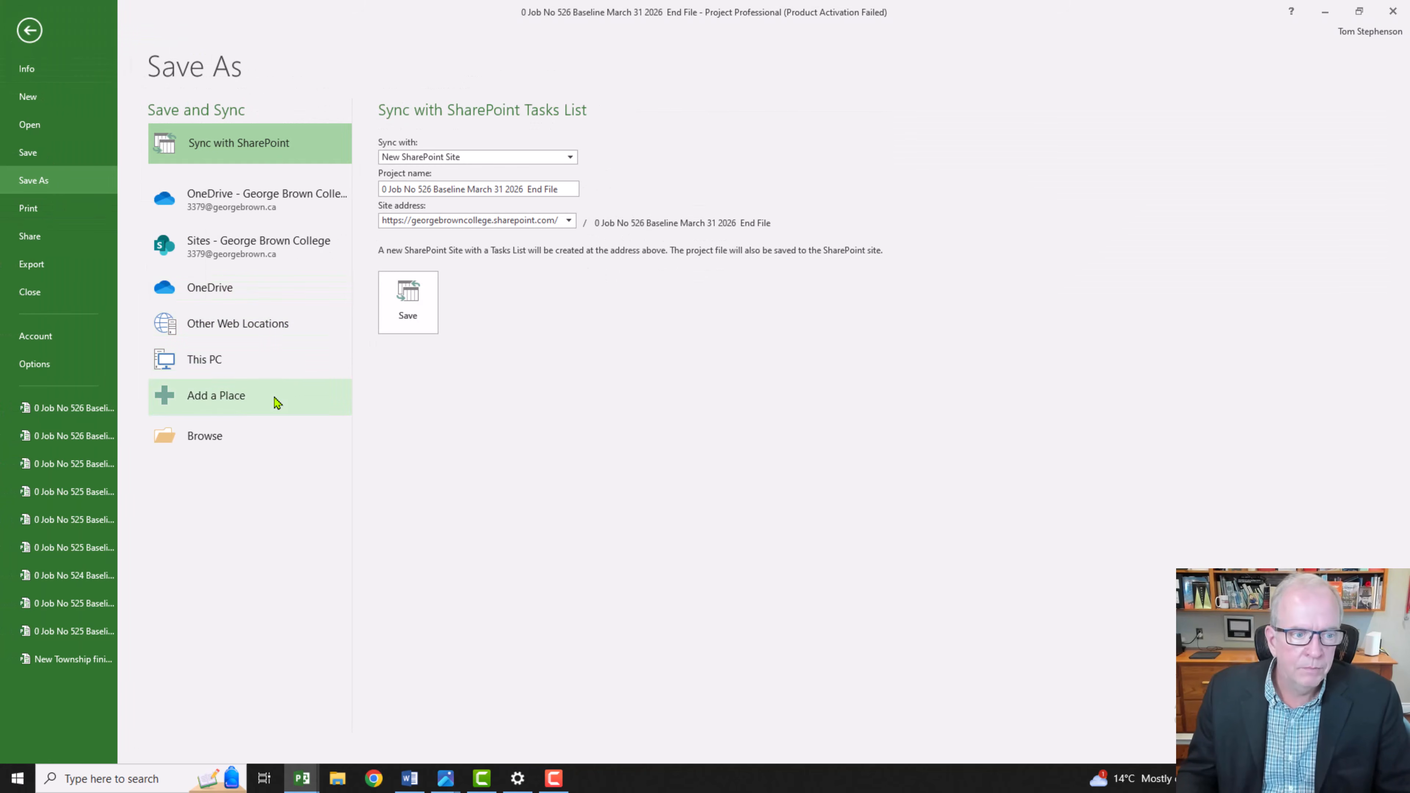
left_click(270, 364)
left_click(510, 143)
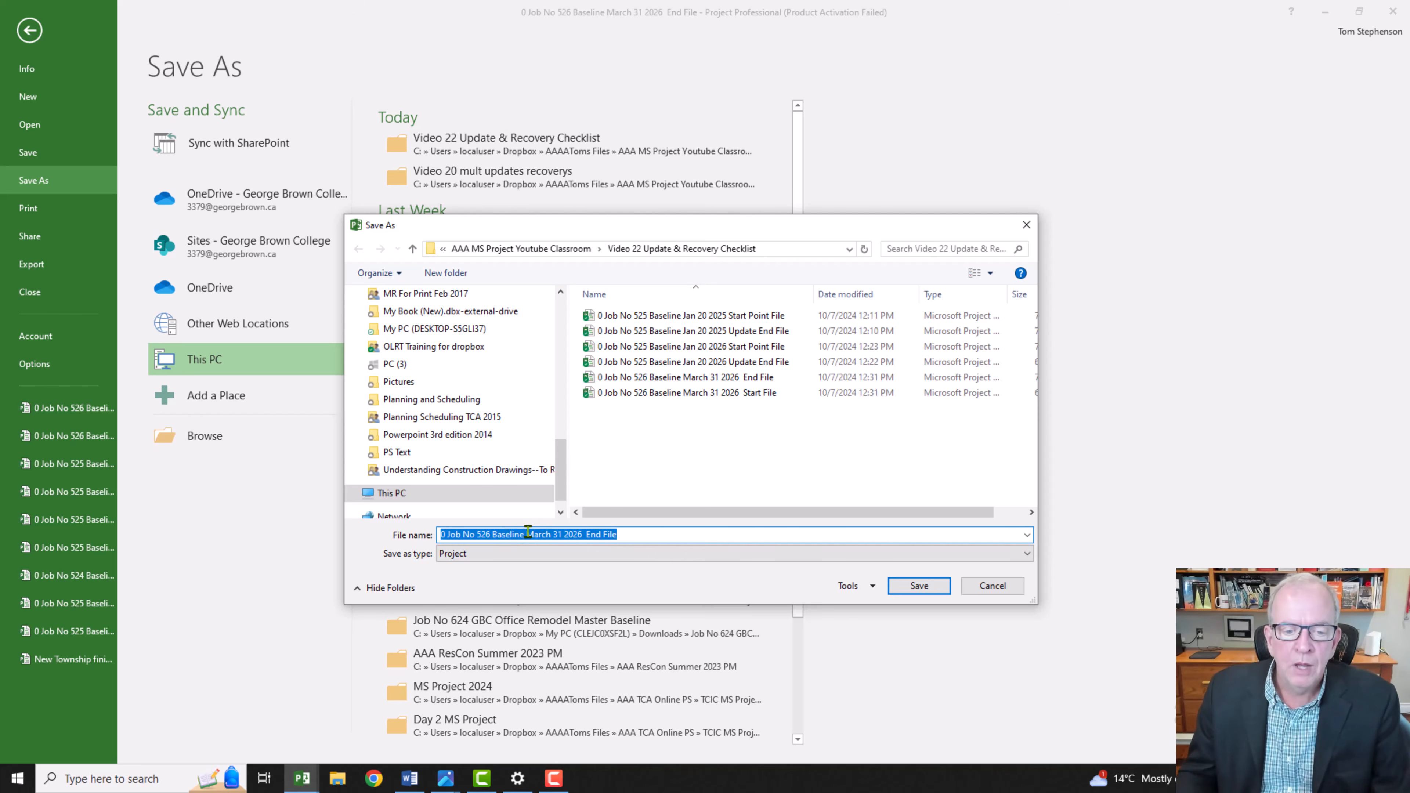
left_click(522, 534)
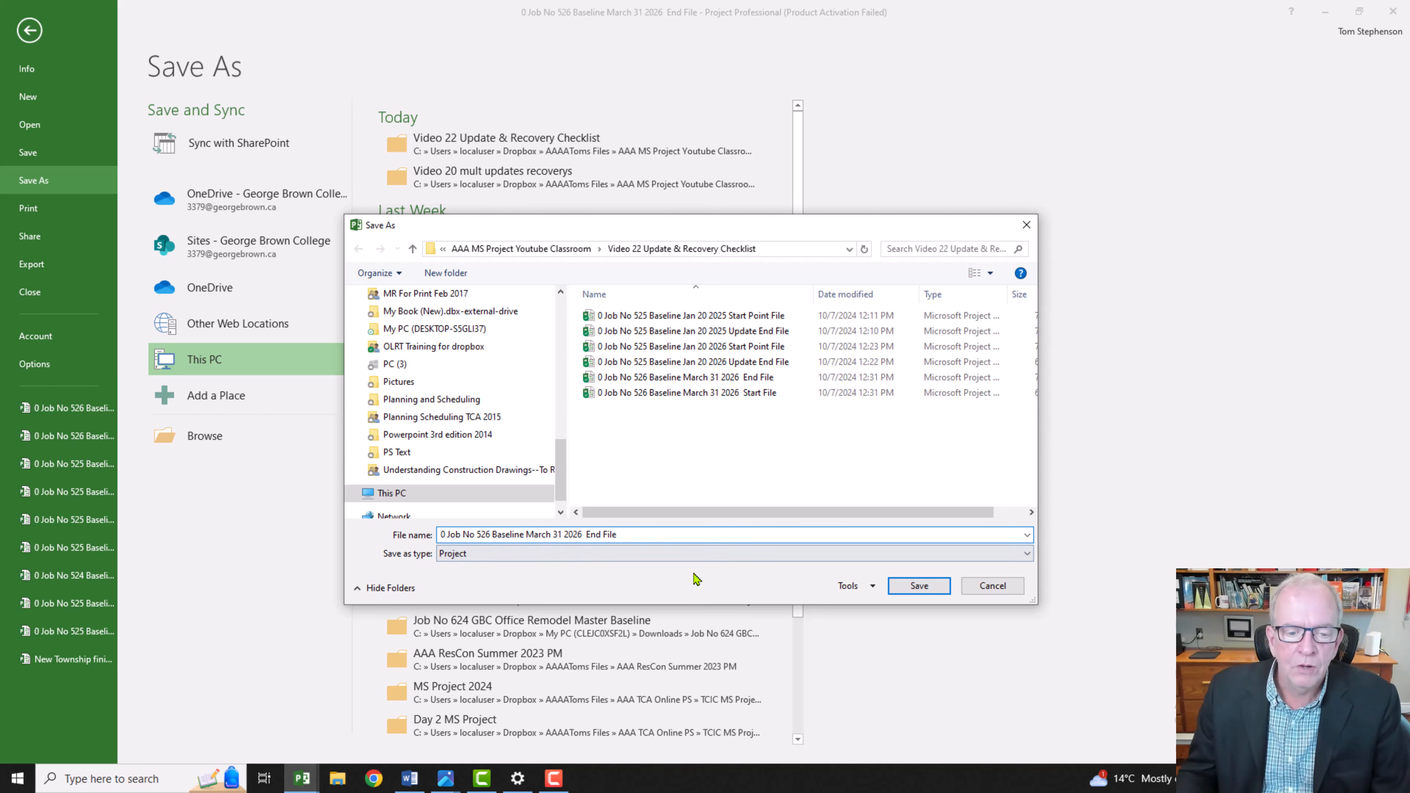
key("BackSpace")
key("BackSpace")
key("BackSpace")
key("BackSpace")
key("BackSpace")
key("BackSpace")
key("BackSpace")
key("BackSpace")
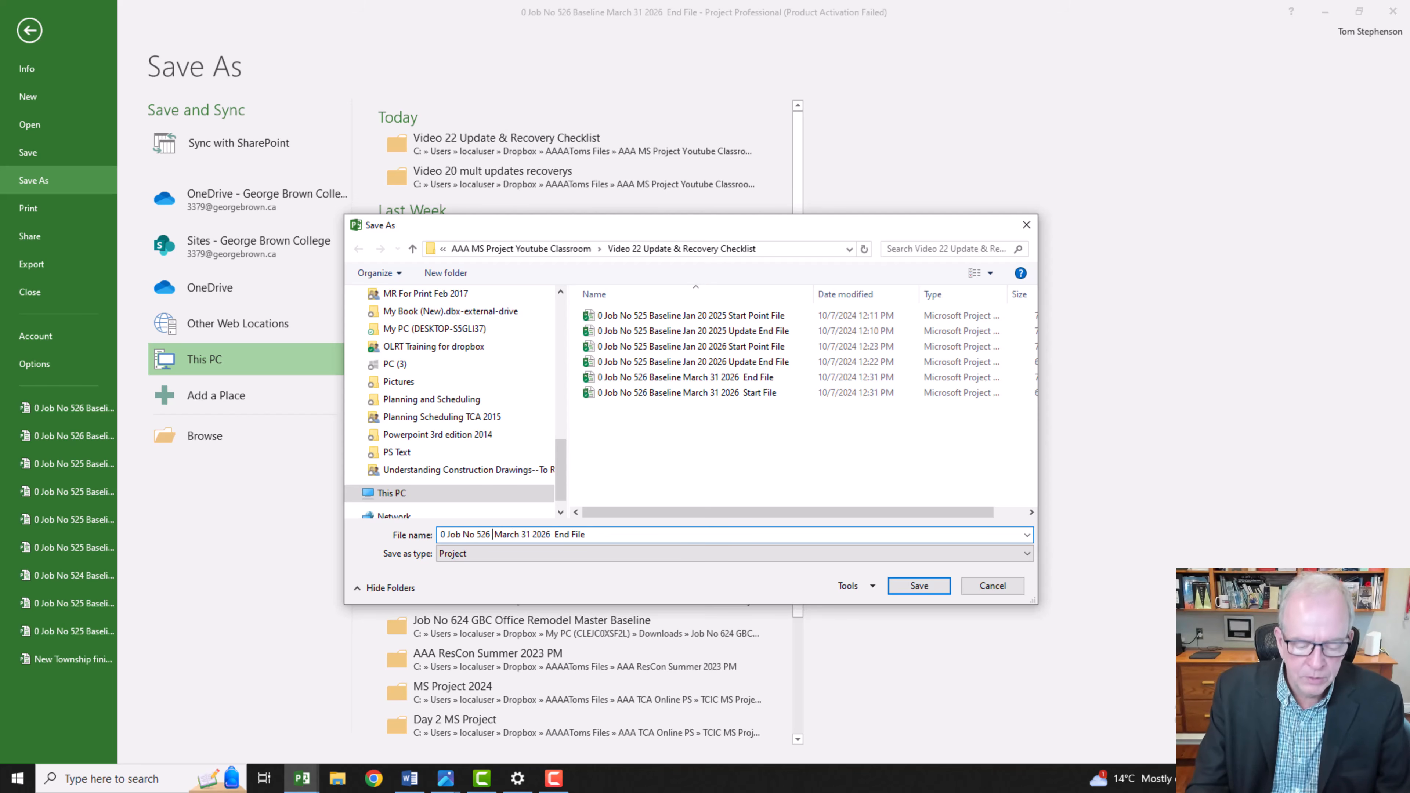
type("Update")
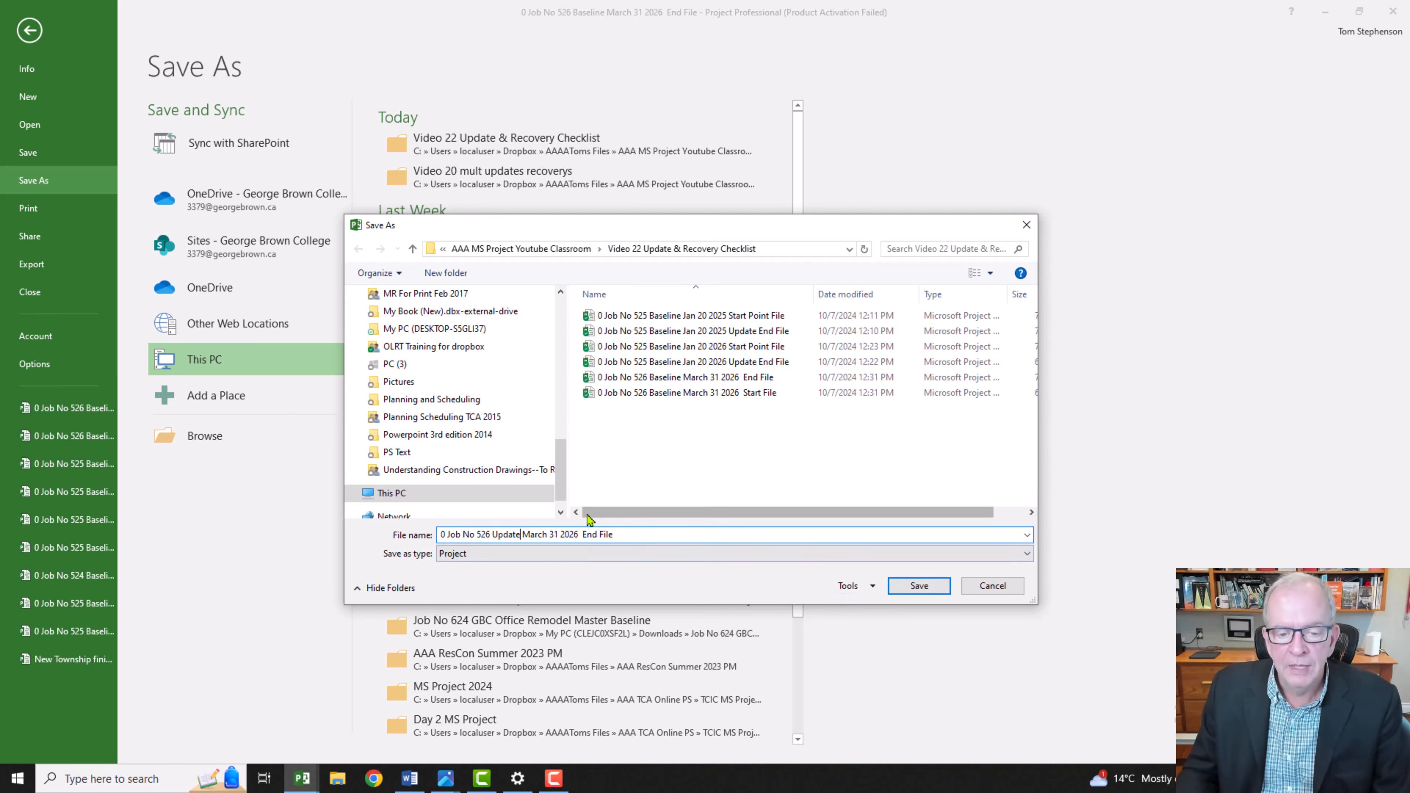
left_click(905, 587)
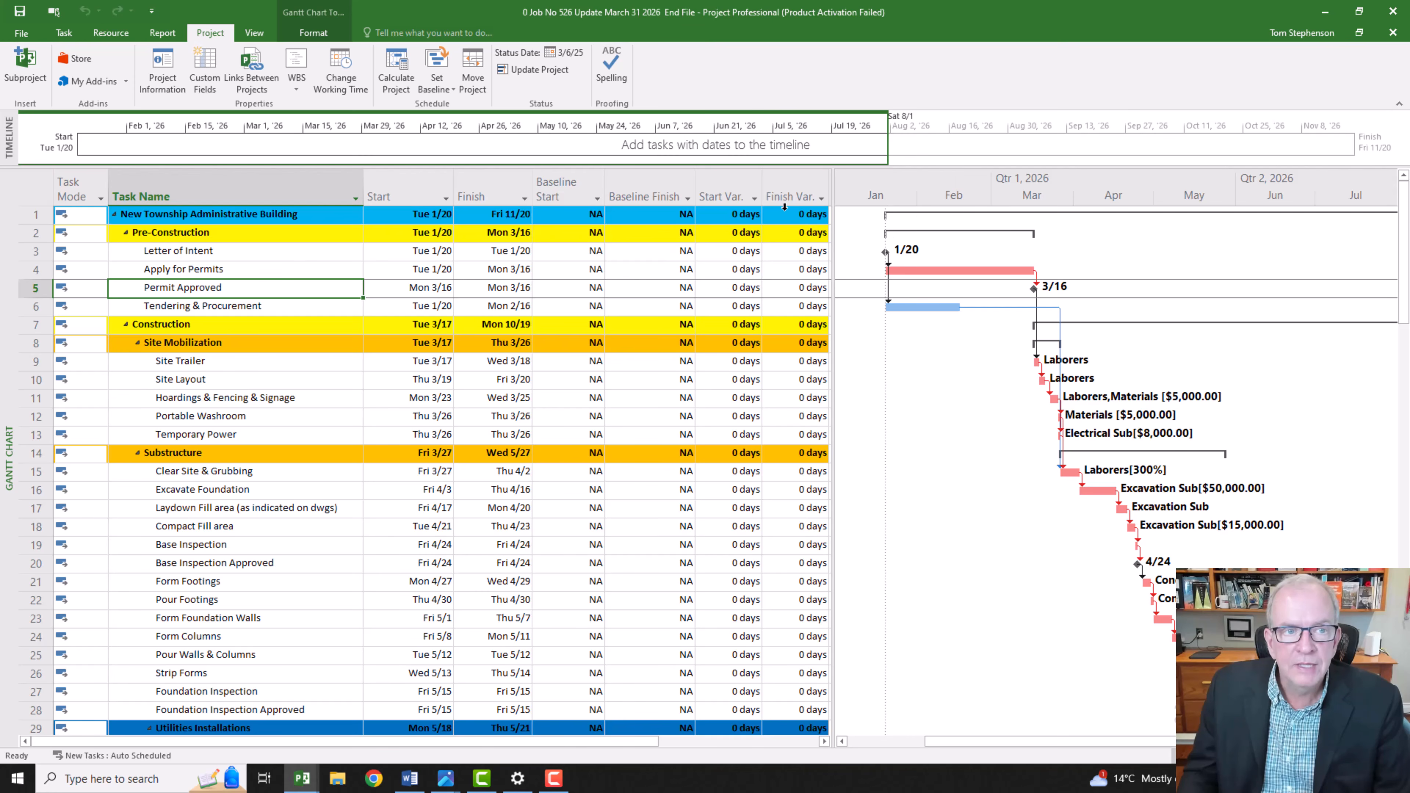
Step: Set the project's status date to 3/31/2026 in the project information
left_click(161, 70)
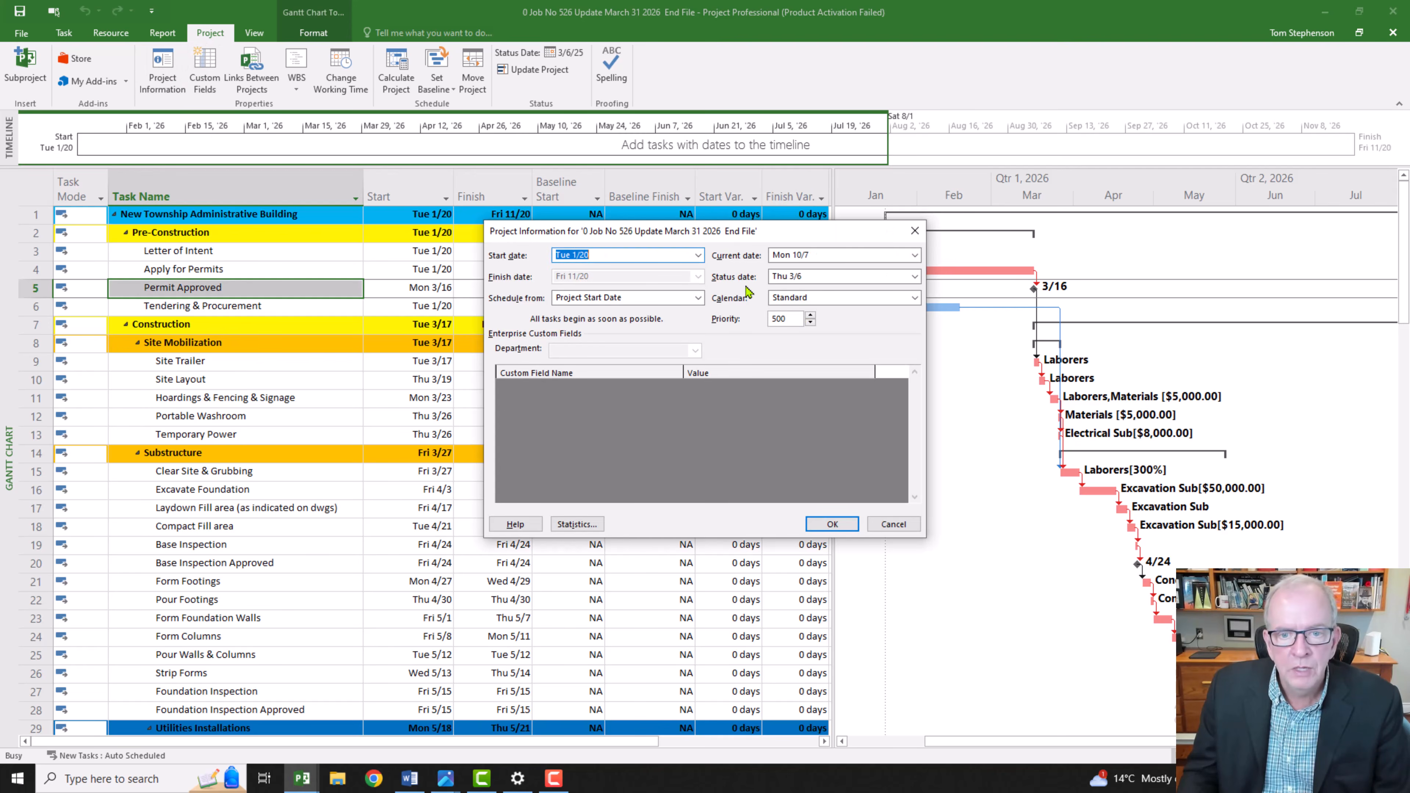
left_click(914, 276)
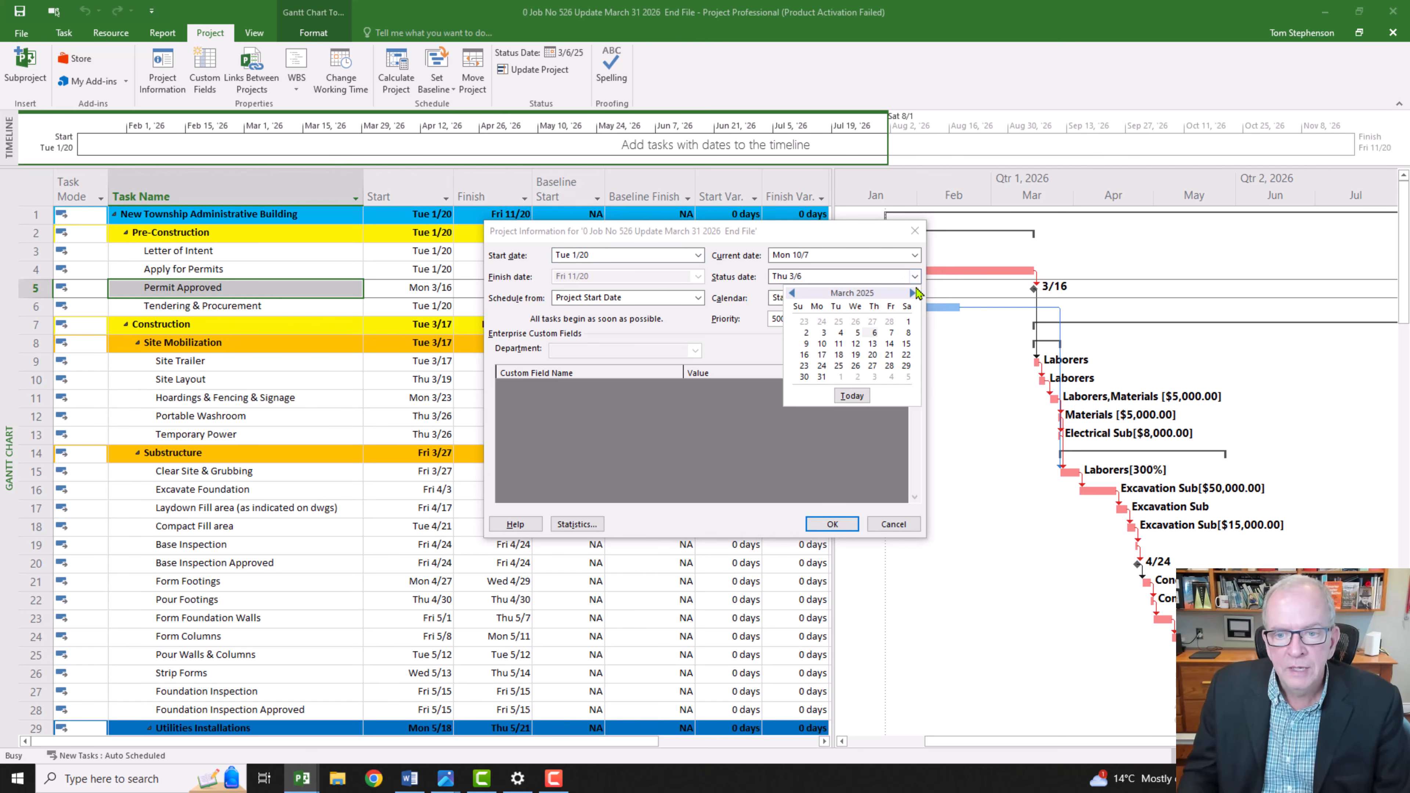
left_click(912, 292)
left_click(912, 292)
left_click(912, 293)
left_click(912, 292)
left_click(912, 293)
left_click(912, 293)
left_click(912, 292)
left_click(912, 293)
left_click(912, 292)
left_click(912, 293)
left_click(912, 293)
left_click(912, 293)
left_click(912, 293)
left_click(790, 293)
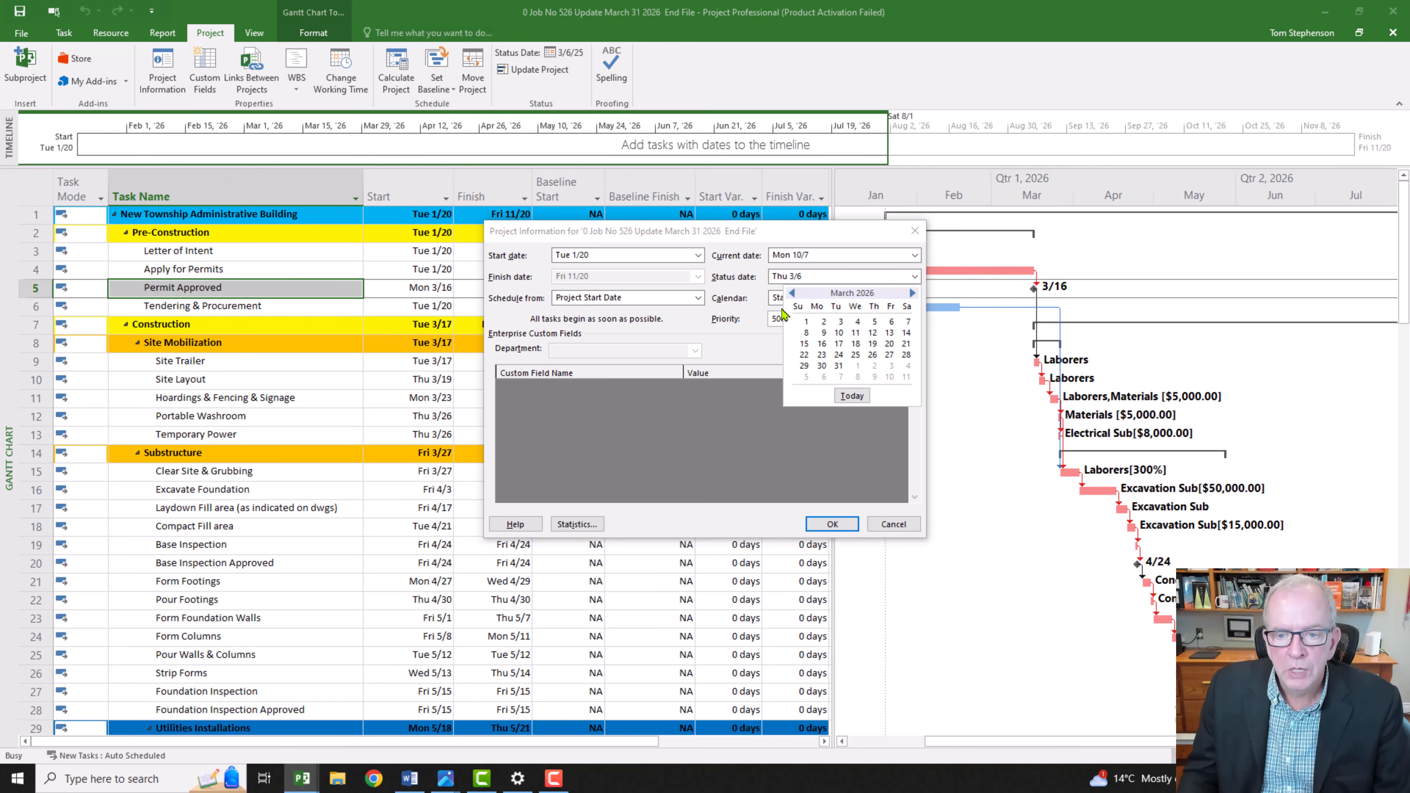
left_click(839, 366)
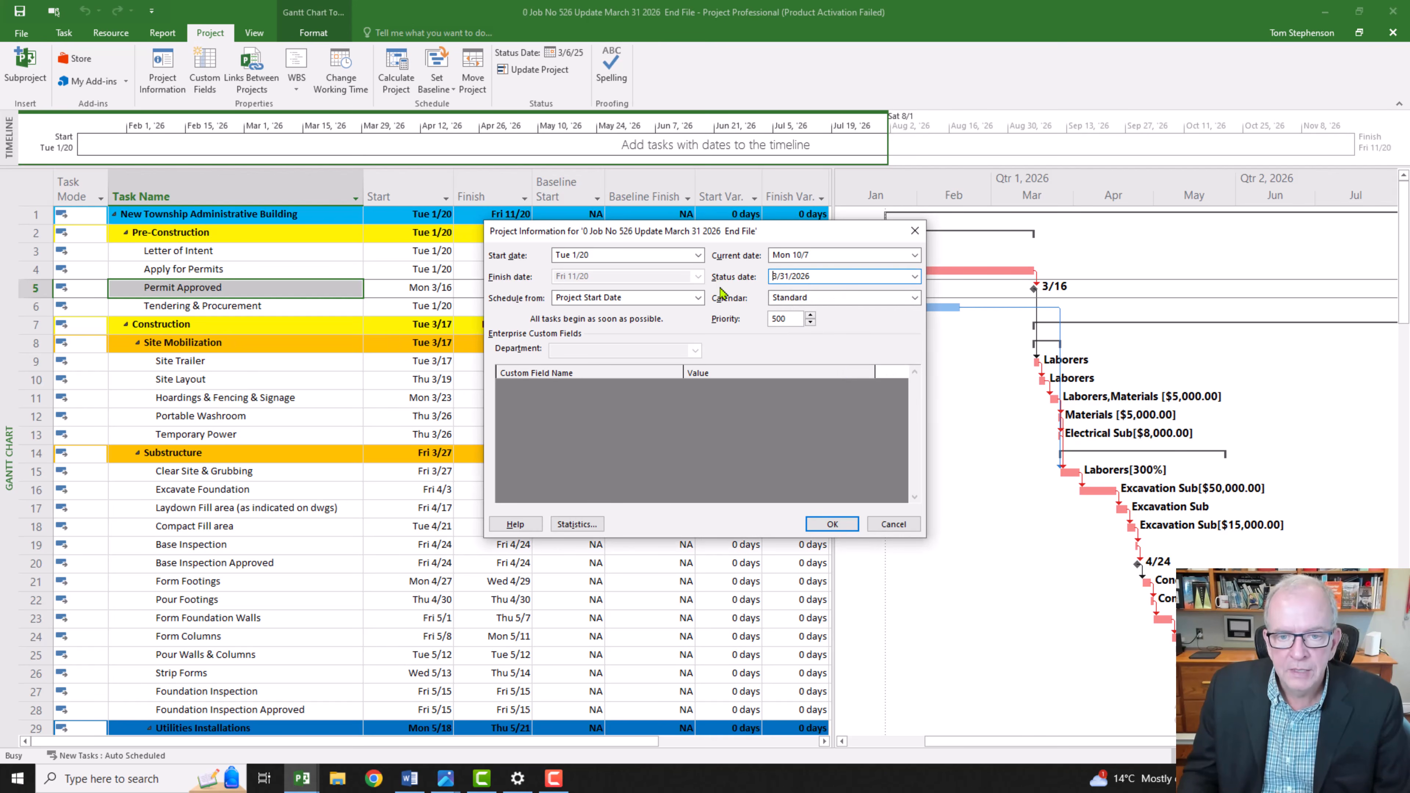
left_click(831, 524)
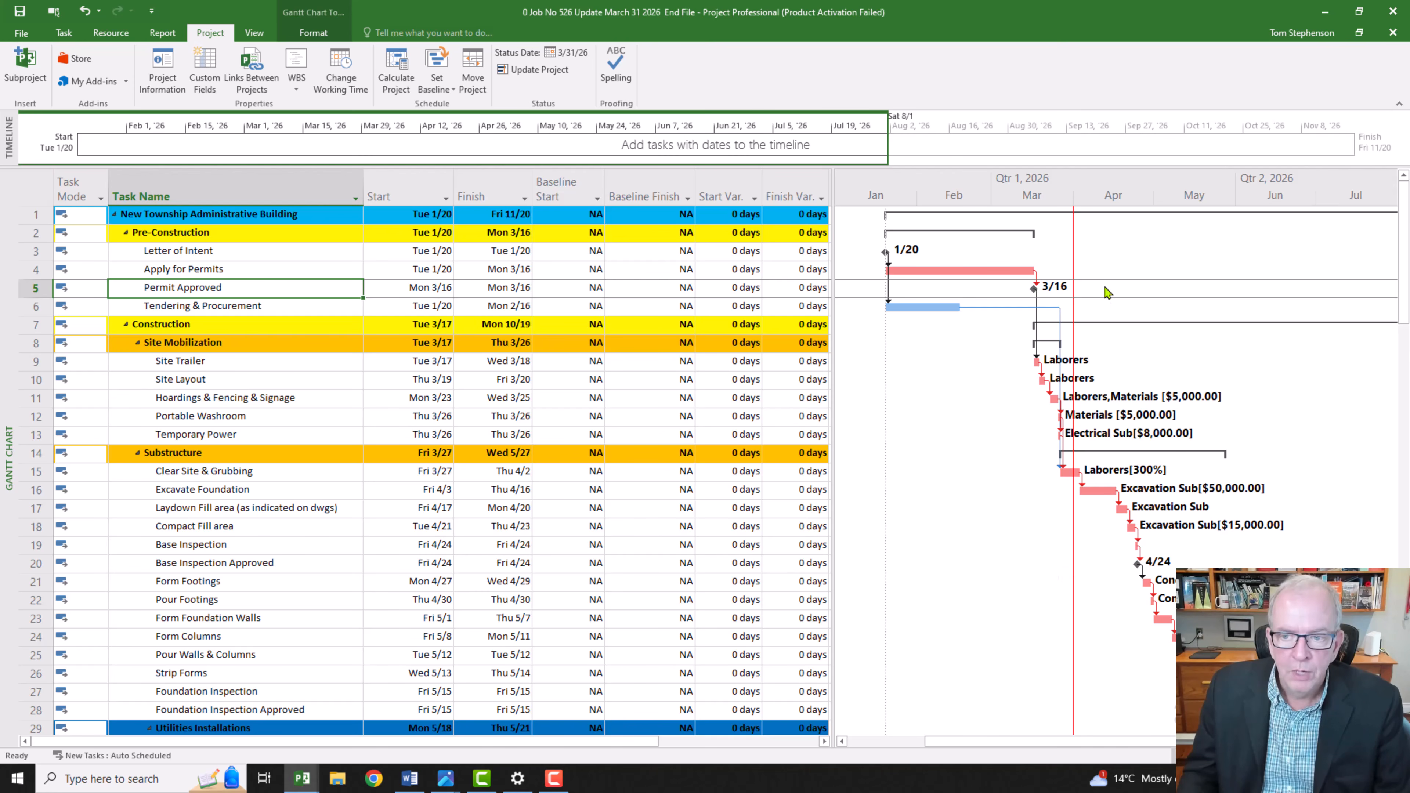
Step: Format the Gantt chart's Status Date gridline as a solid red line
right_click(938, 407)
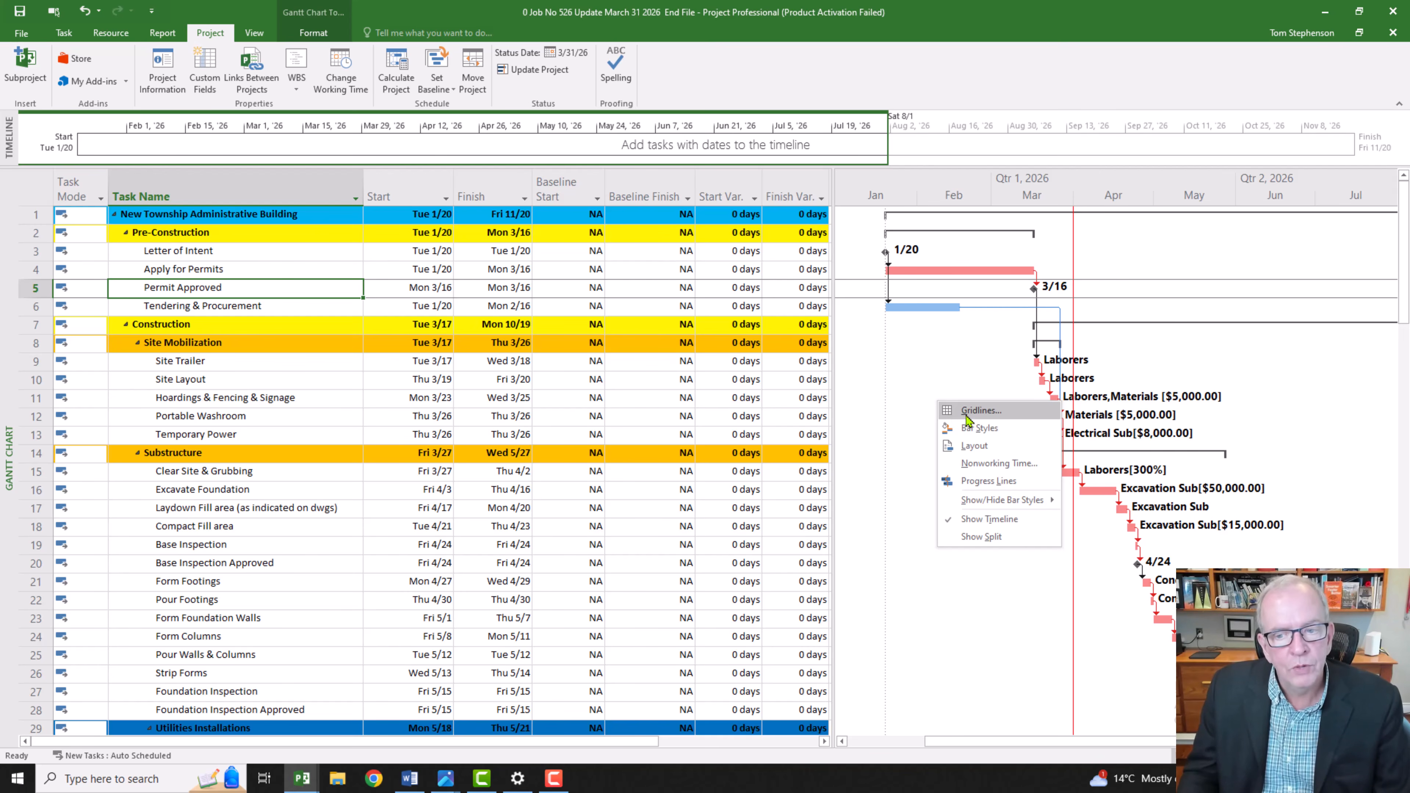
left_click(967, 414)
left_click_drag(633, 408, 635, 425)
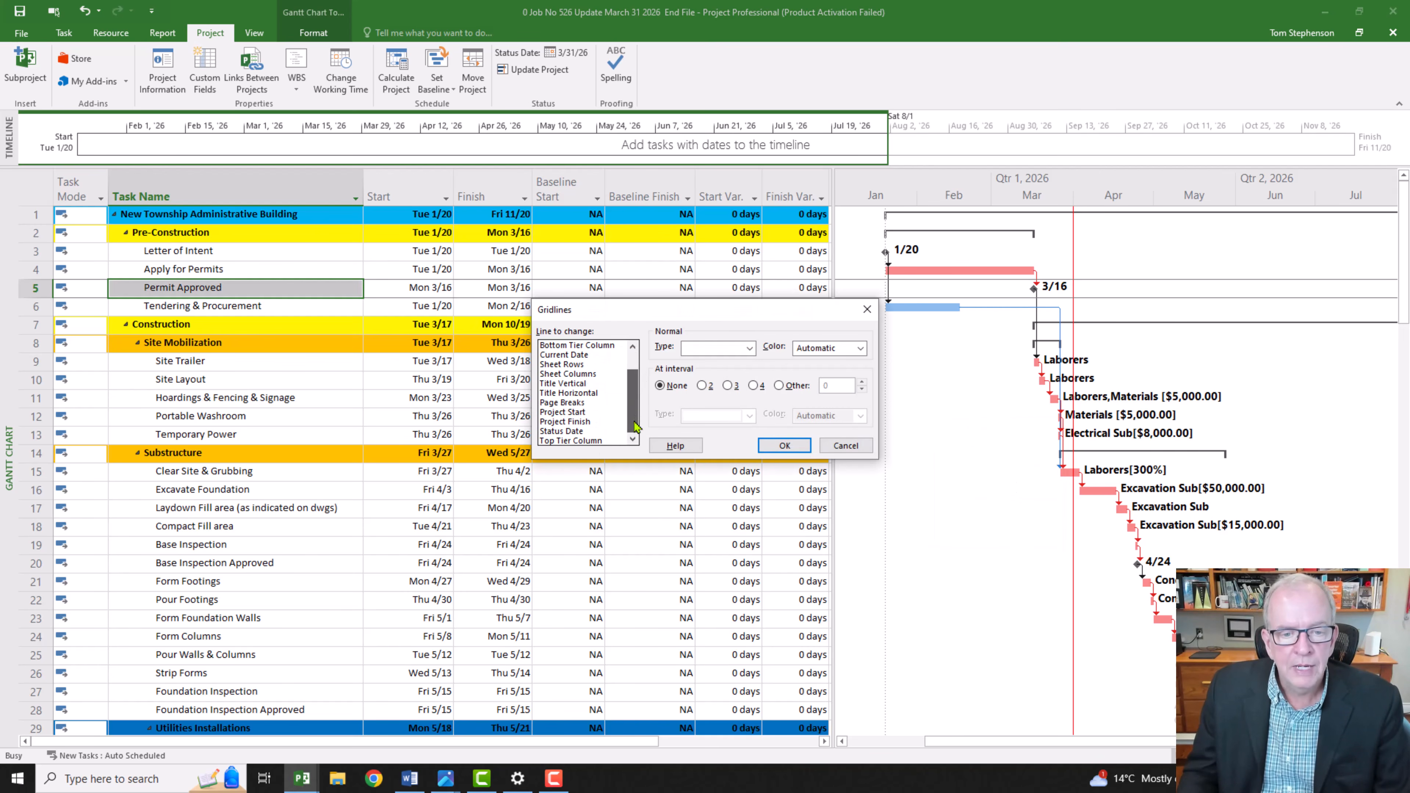
left_click(583, 433)
left_click(749, 349)
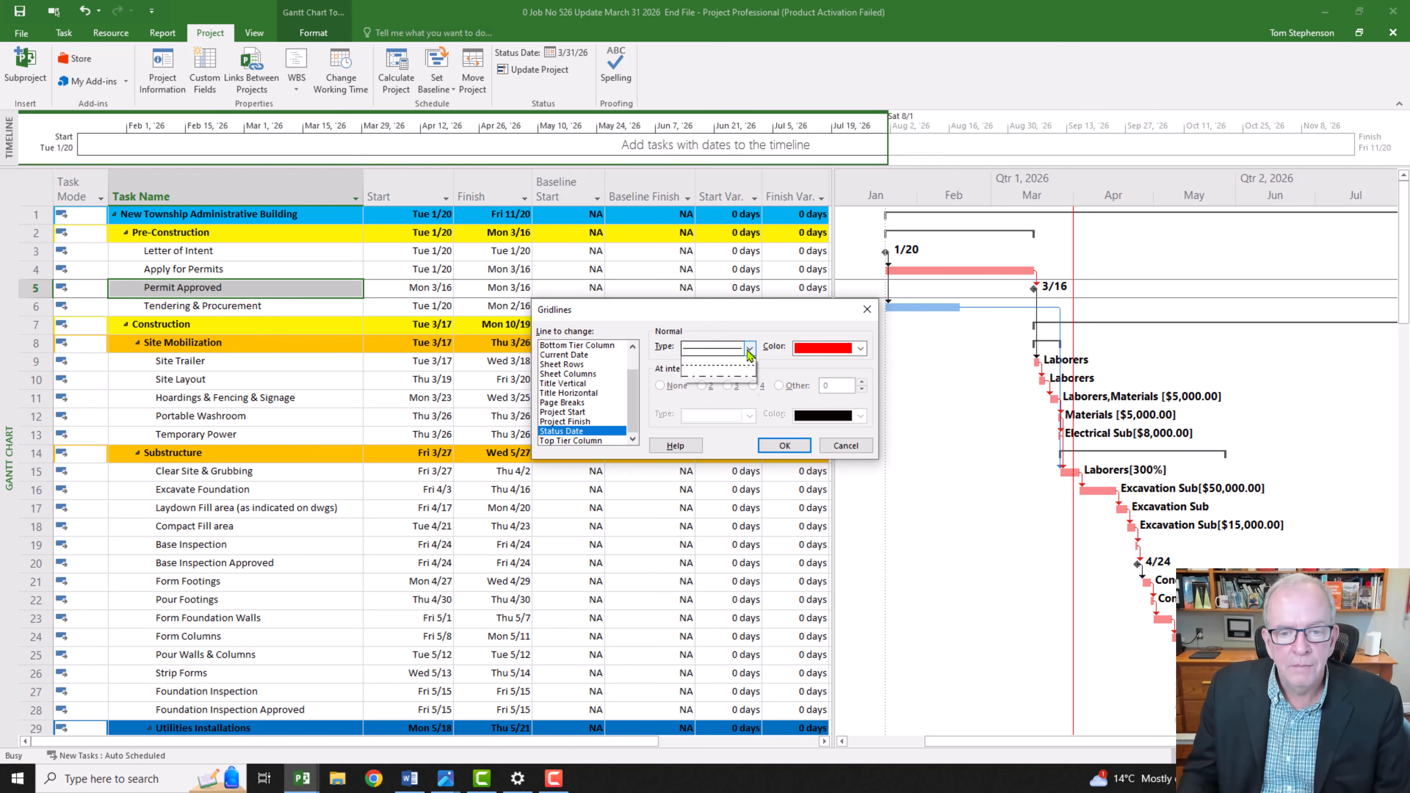
left_click(744, 378)
left_click(861, 348)
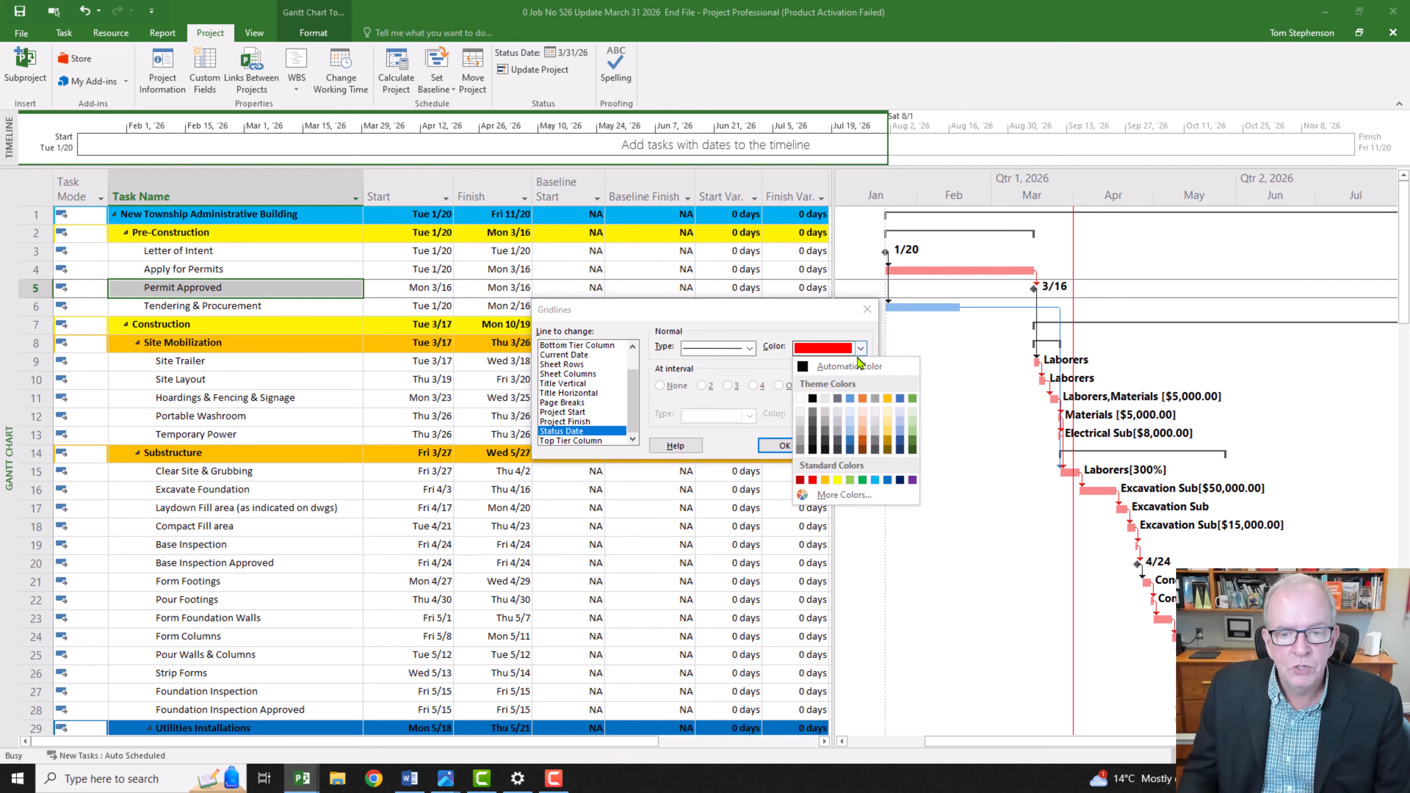
left_click(813, 479)
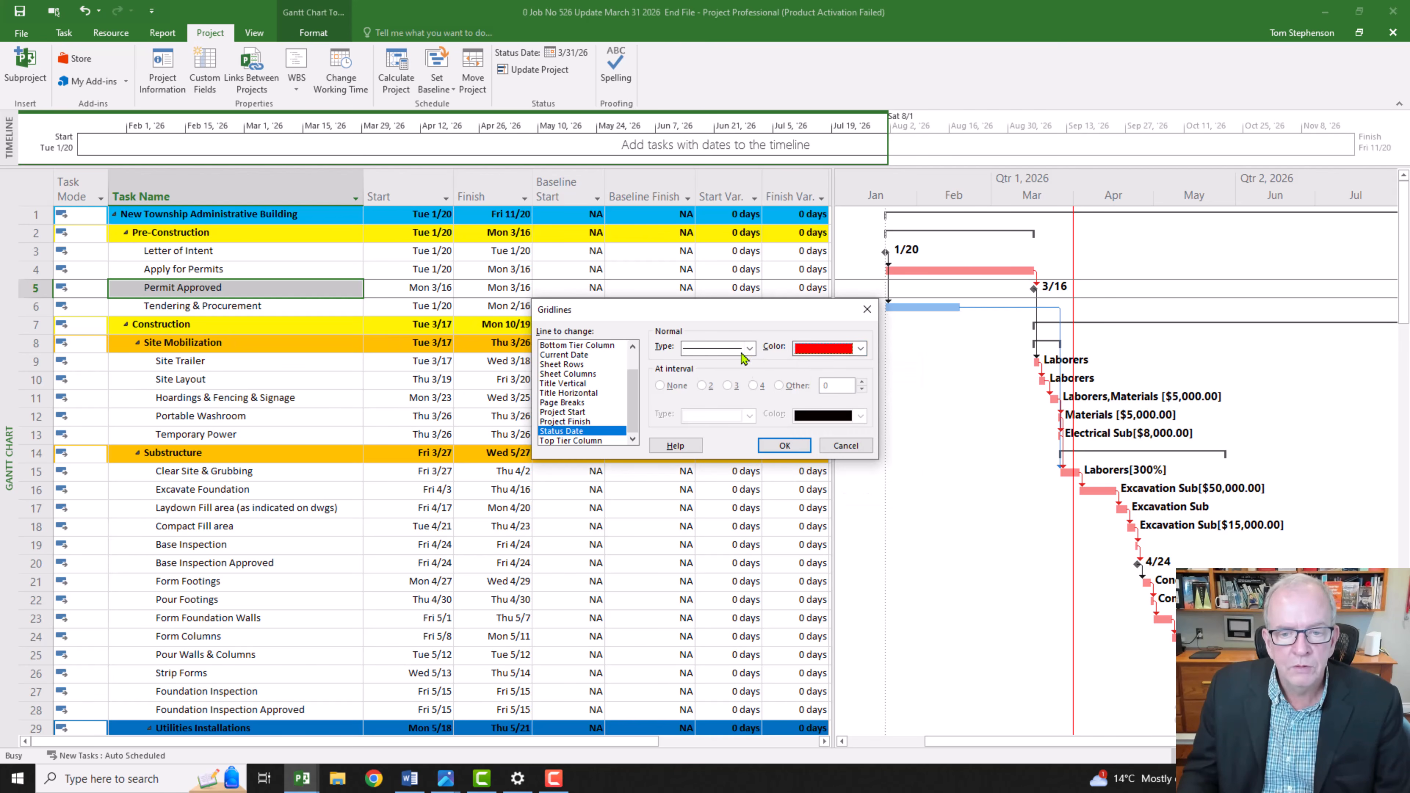
left_click(778, 446)
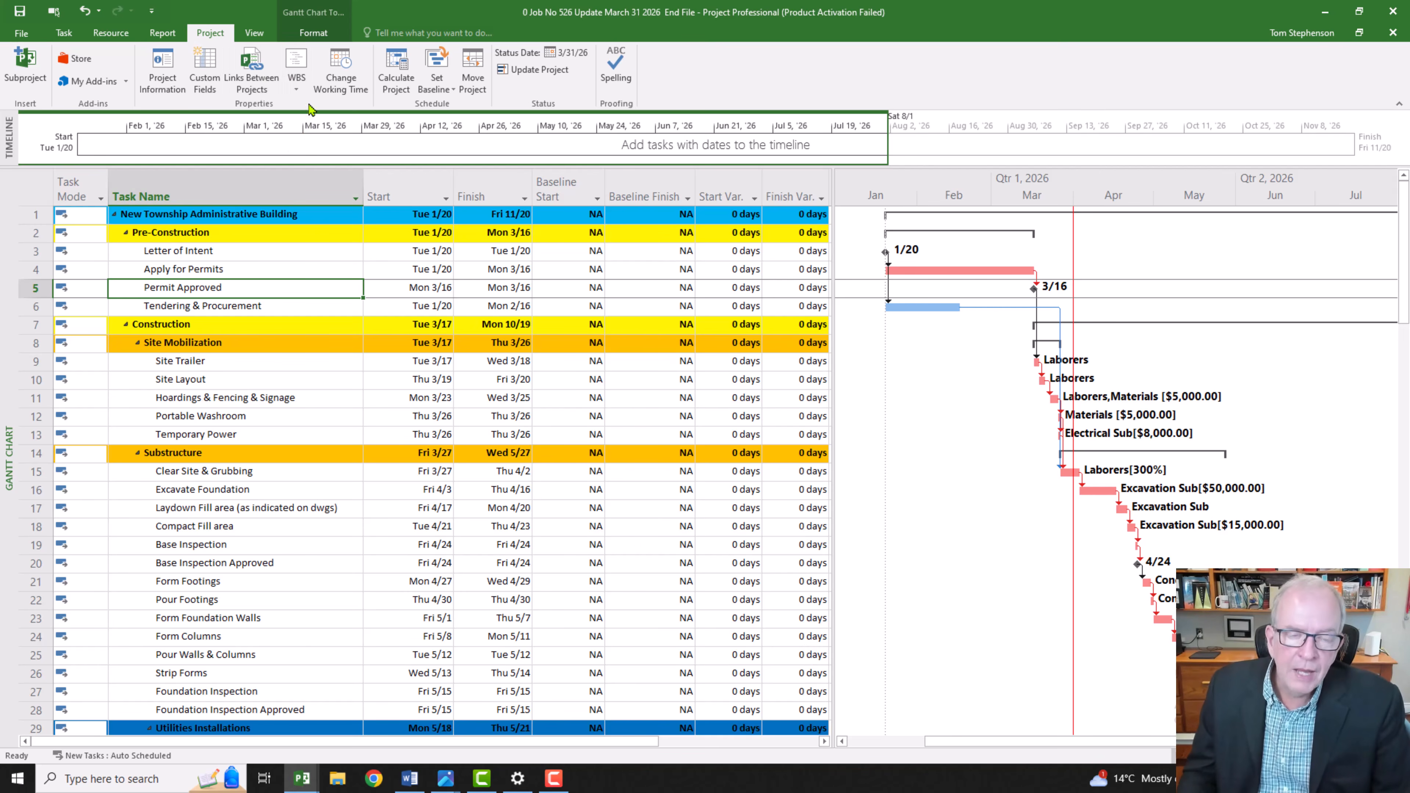
Step: Draw a horizontal arrow on the Gantt chart beside the Excavate Foundation row, from the status date line back to the project start
left_click(312, 34)
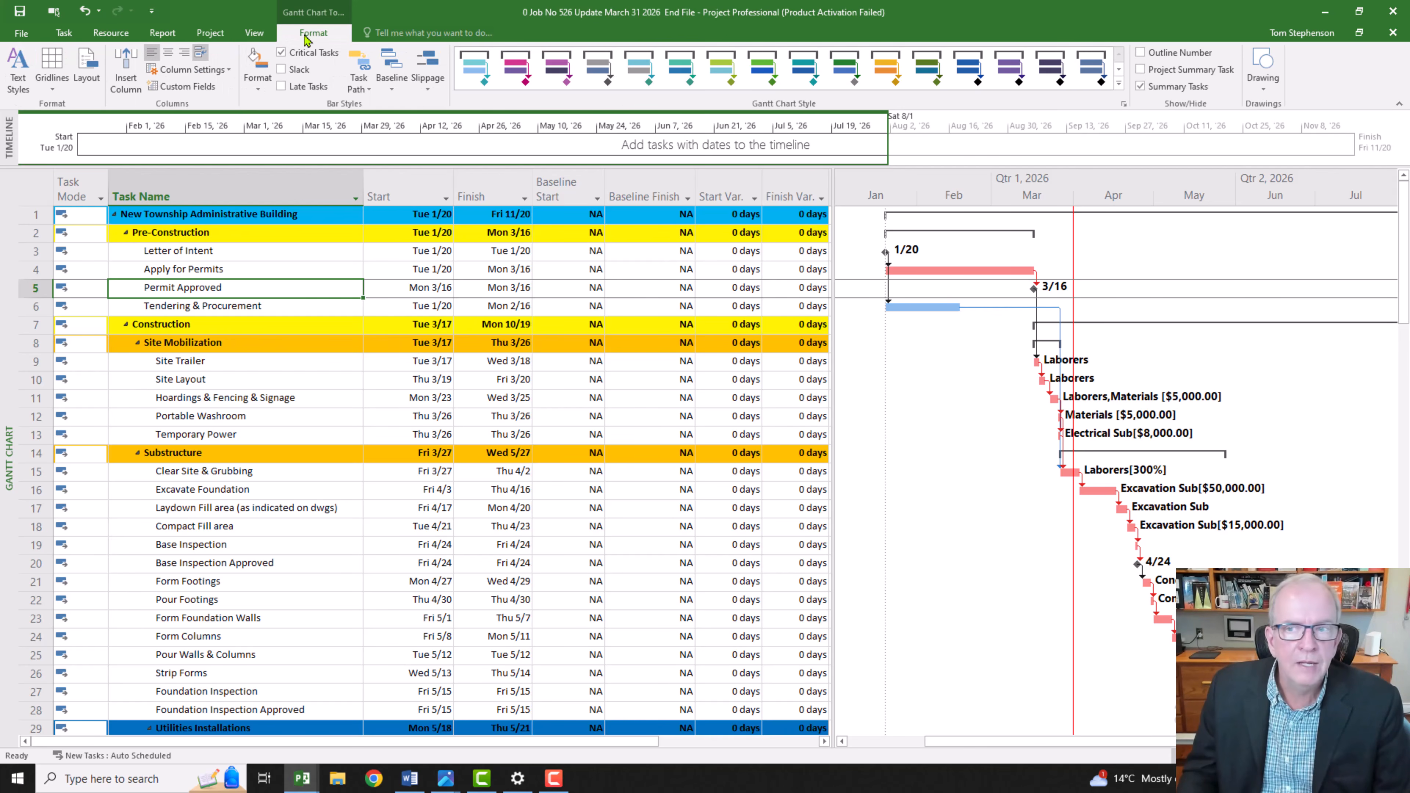
left_click(1264, 88)
left_click(1271, 105)
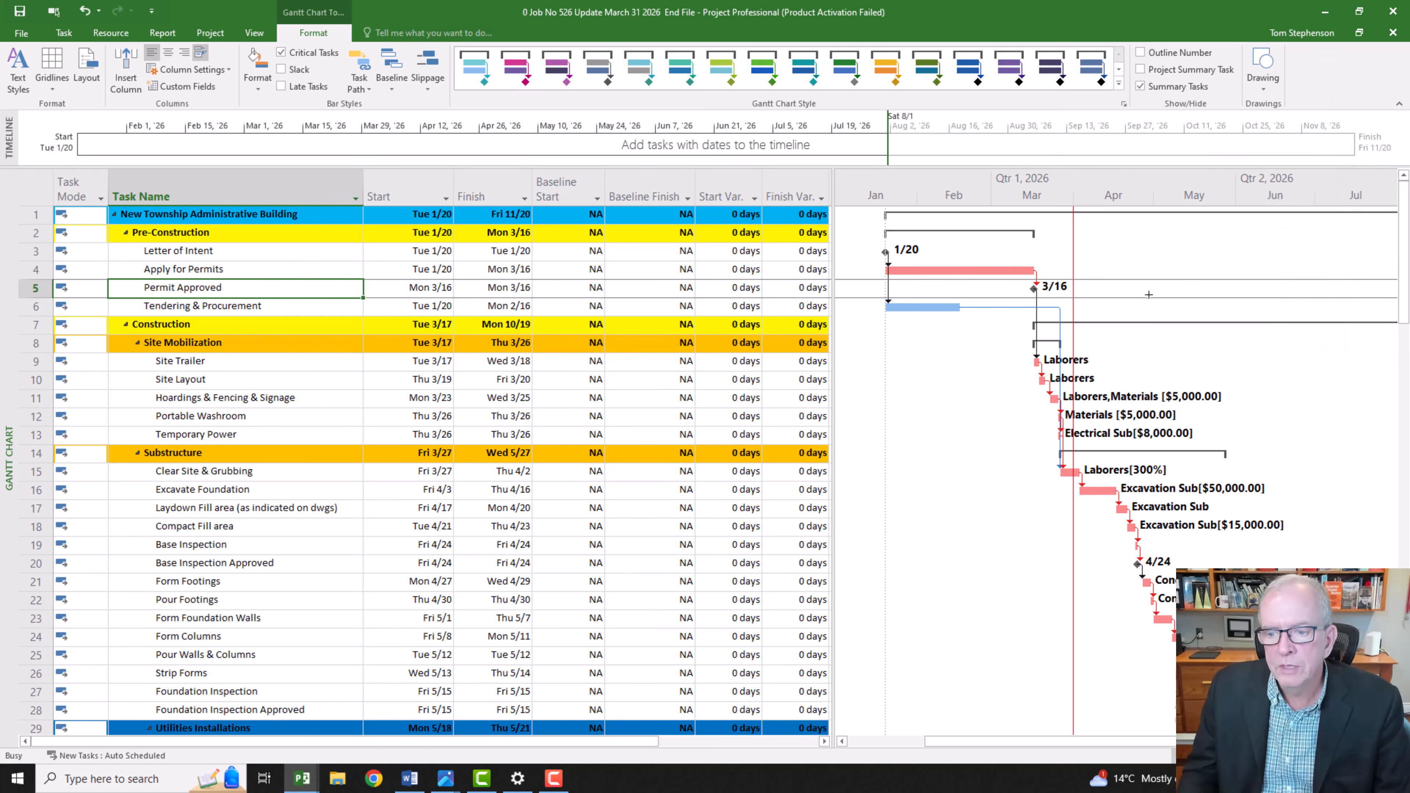
left_click_drag(1071, 496, 893, 497)
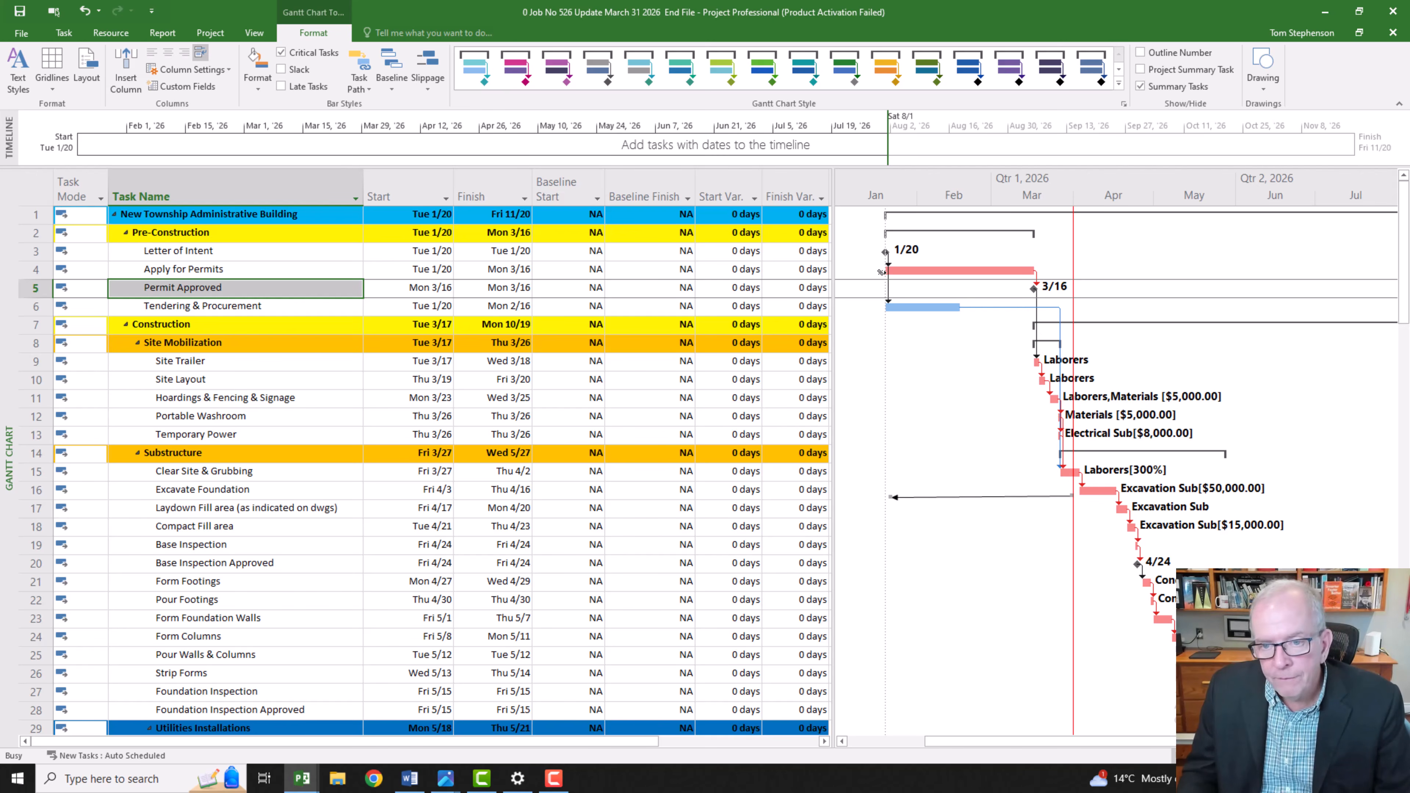
mouse_move(989, 272)
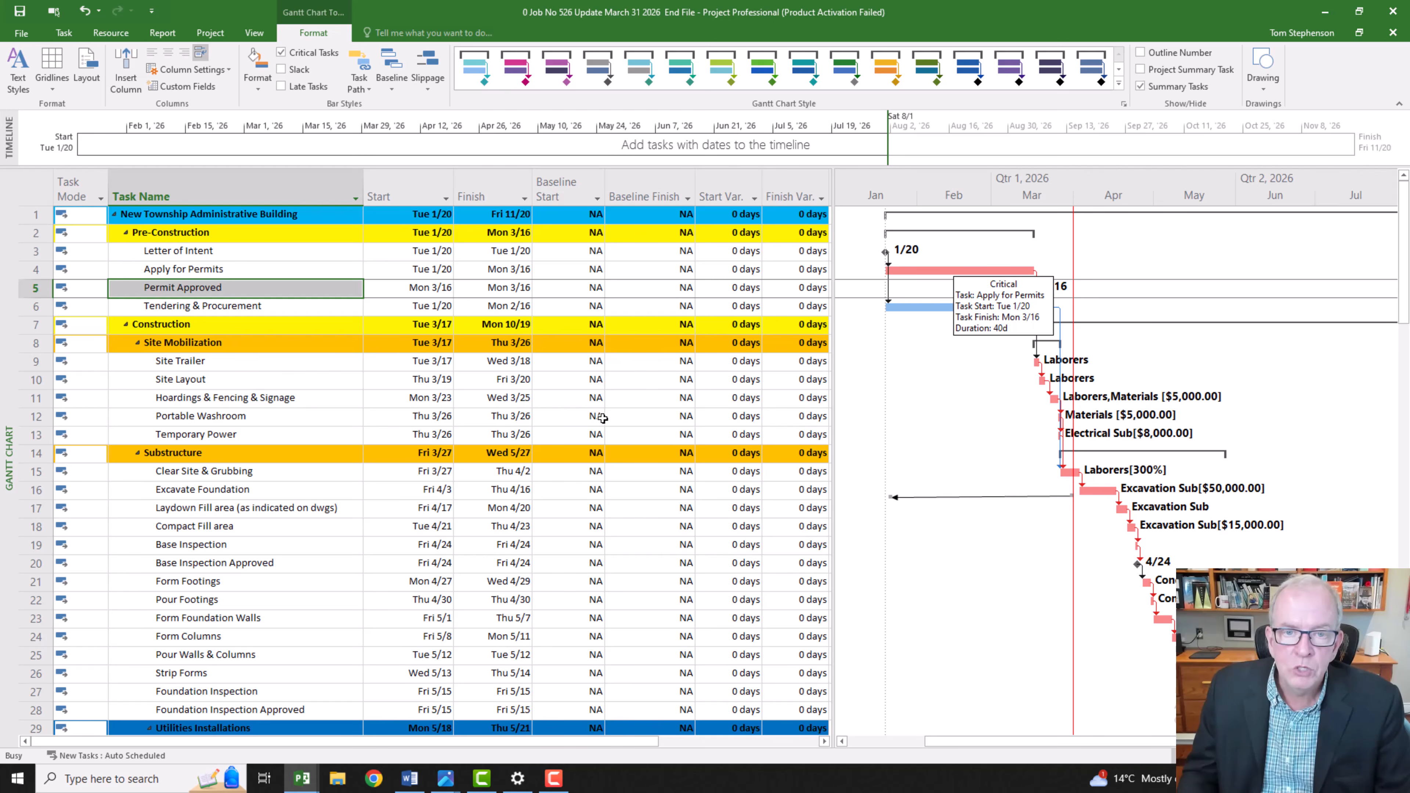
Step: Switch the Gantt Chart's task table from Variance to Entry
left_click(43, 194)
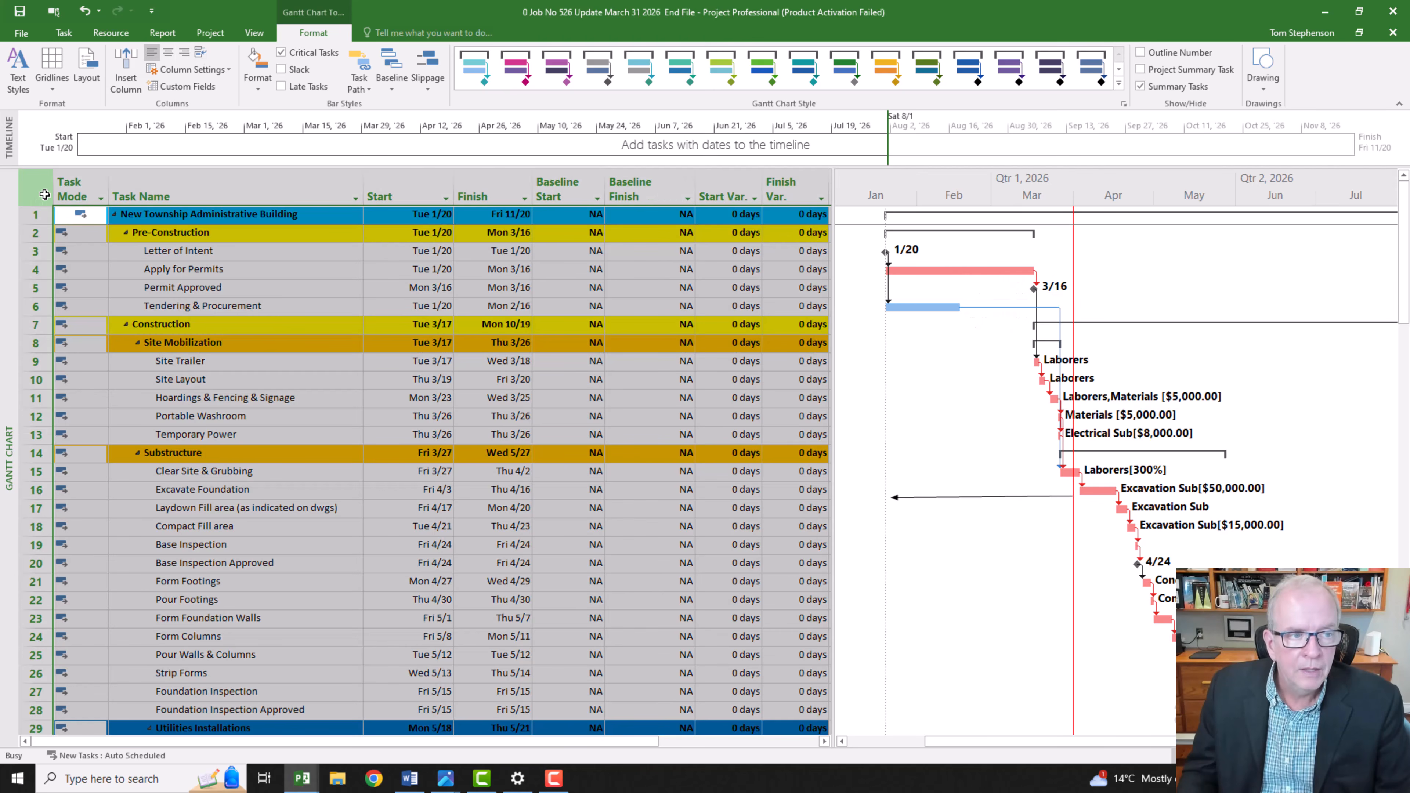
right_click(38, 190)
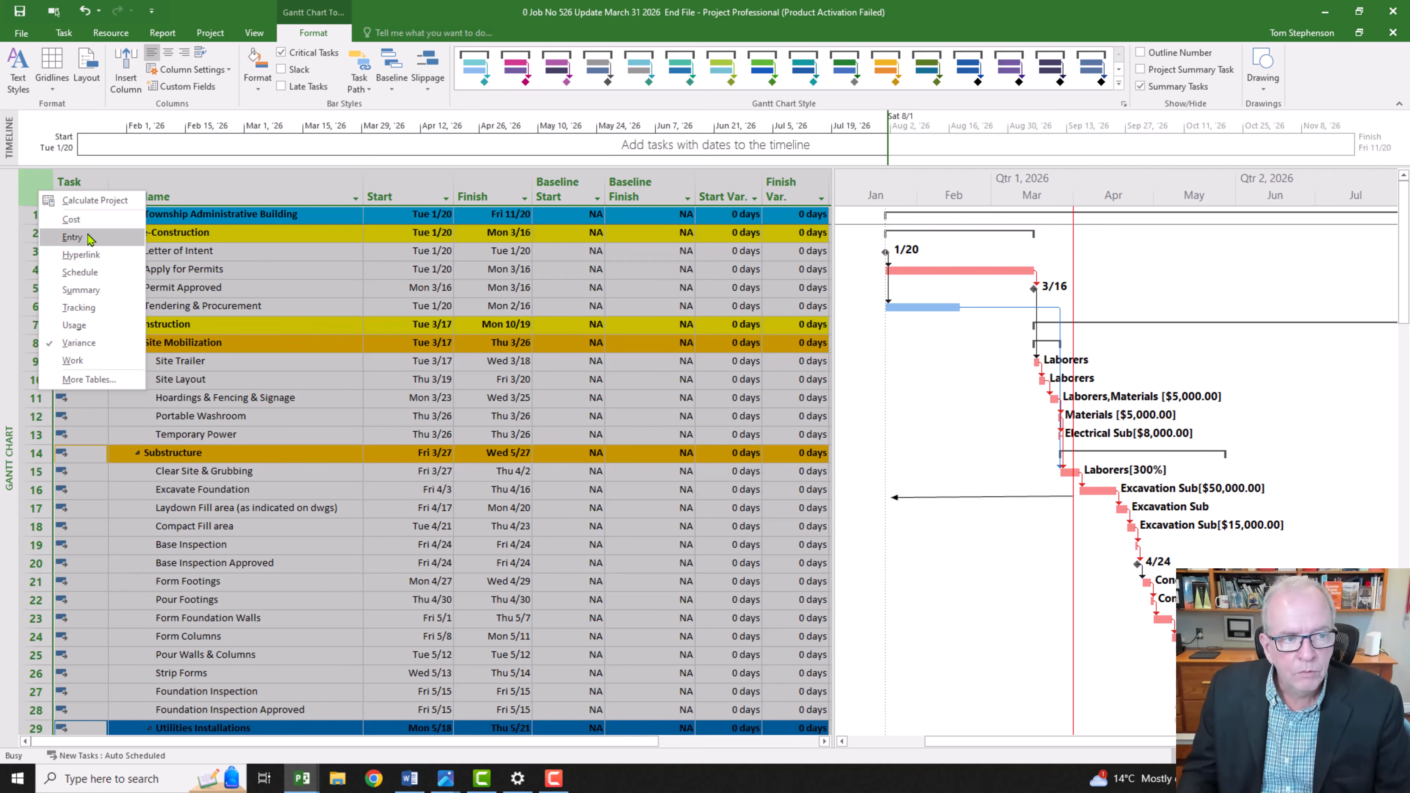
left_click(72, 238)
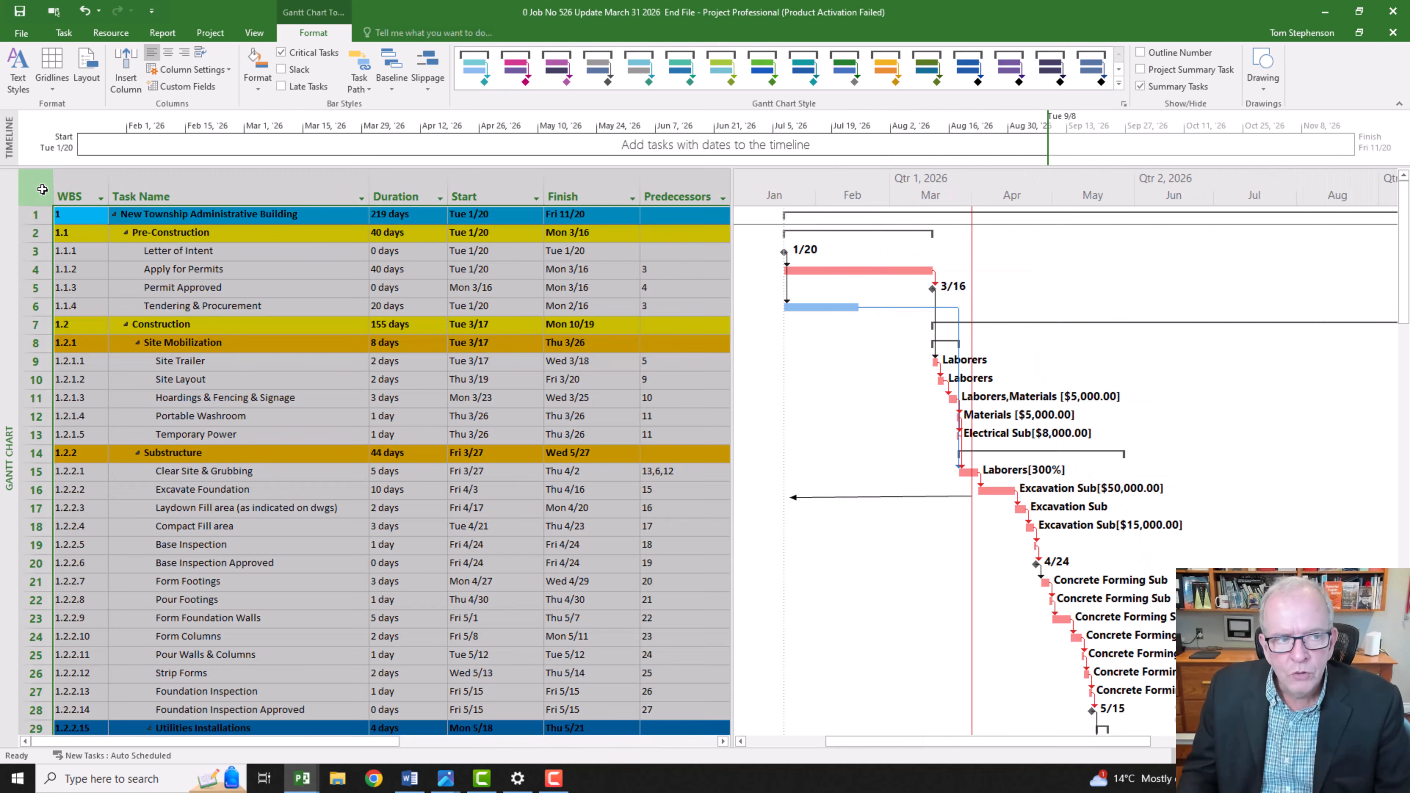
right_click(42, 189)
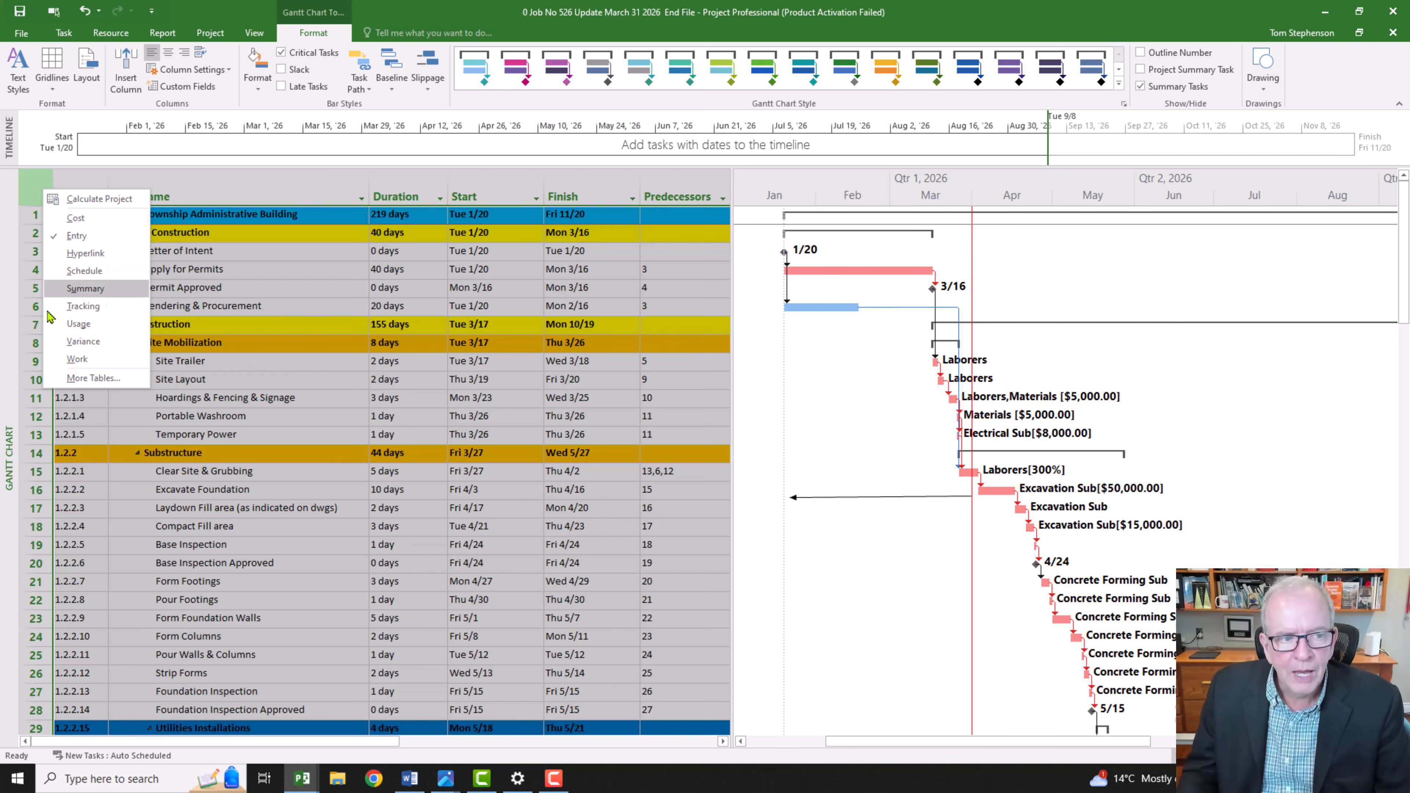
left_click(31, 185)
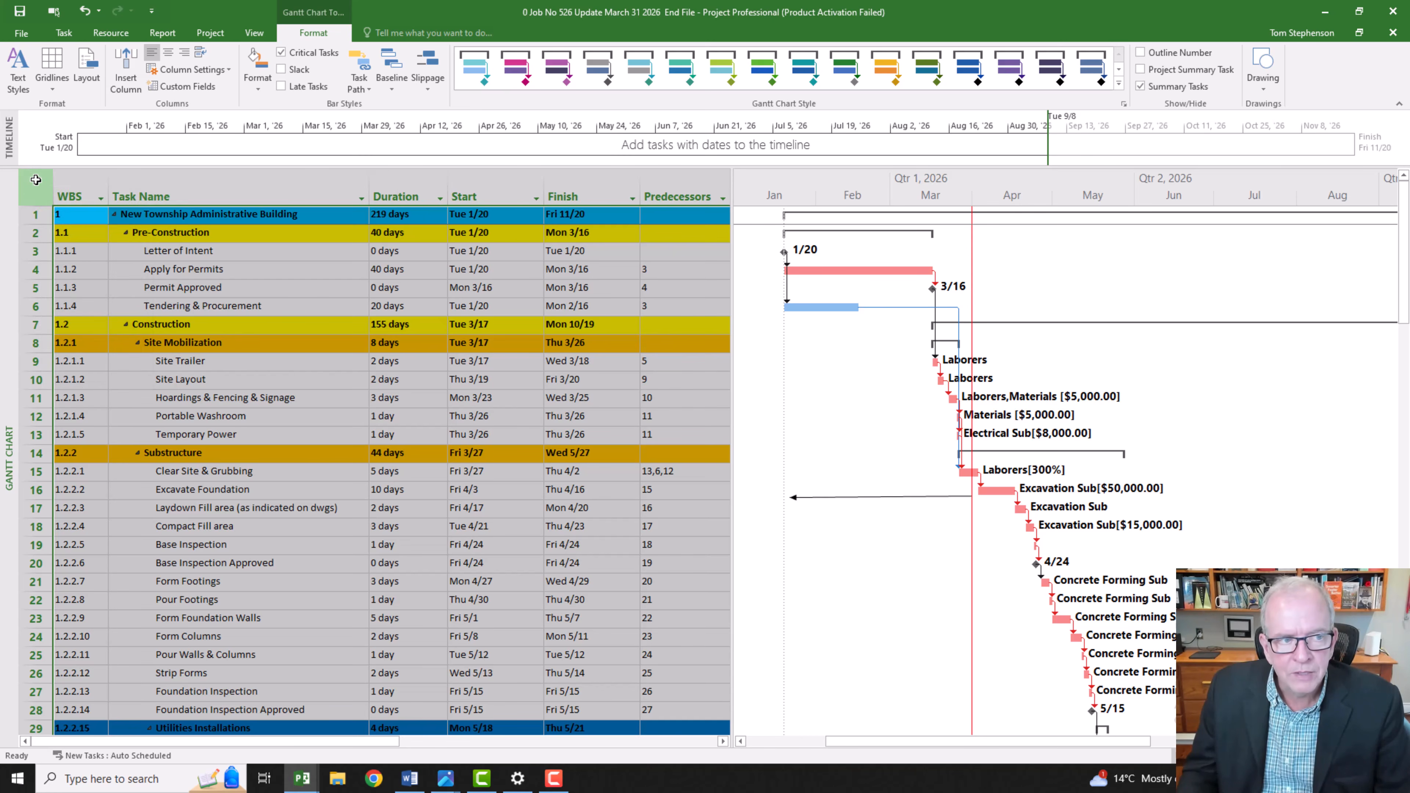
Step: Switch the task table to Variance and check its Baseline Start and Baseline Finish columns
right_click(36, 178)
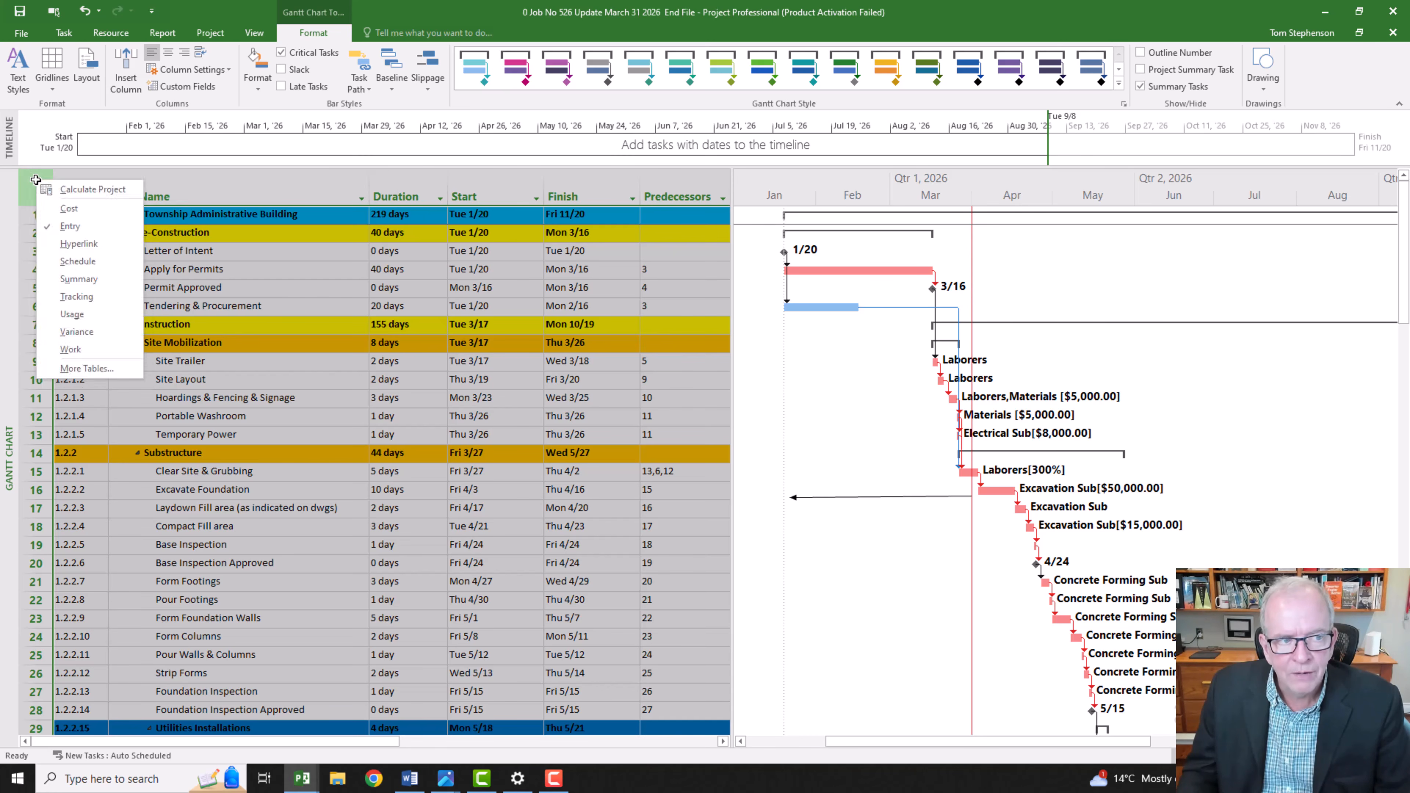
left_click(92, 334)
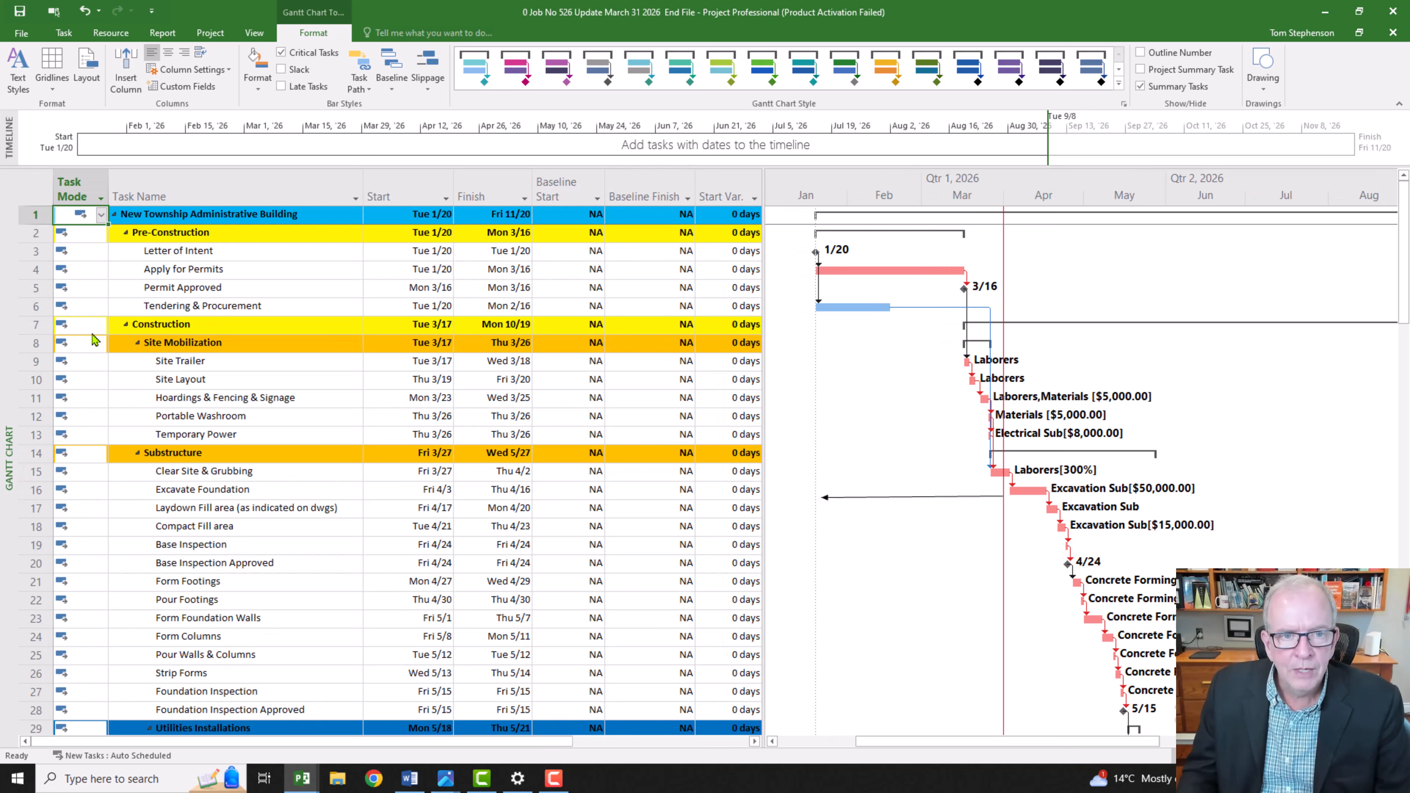
left_click(560, 189)
left_click(634, 190)
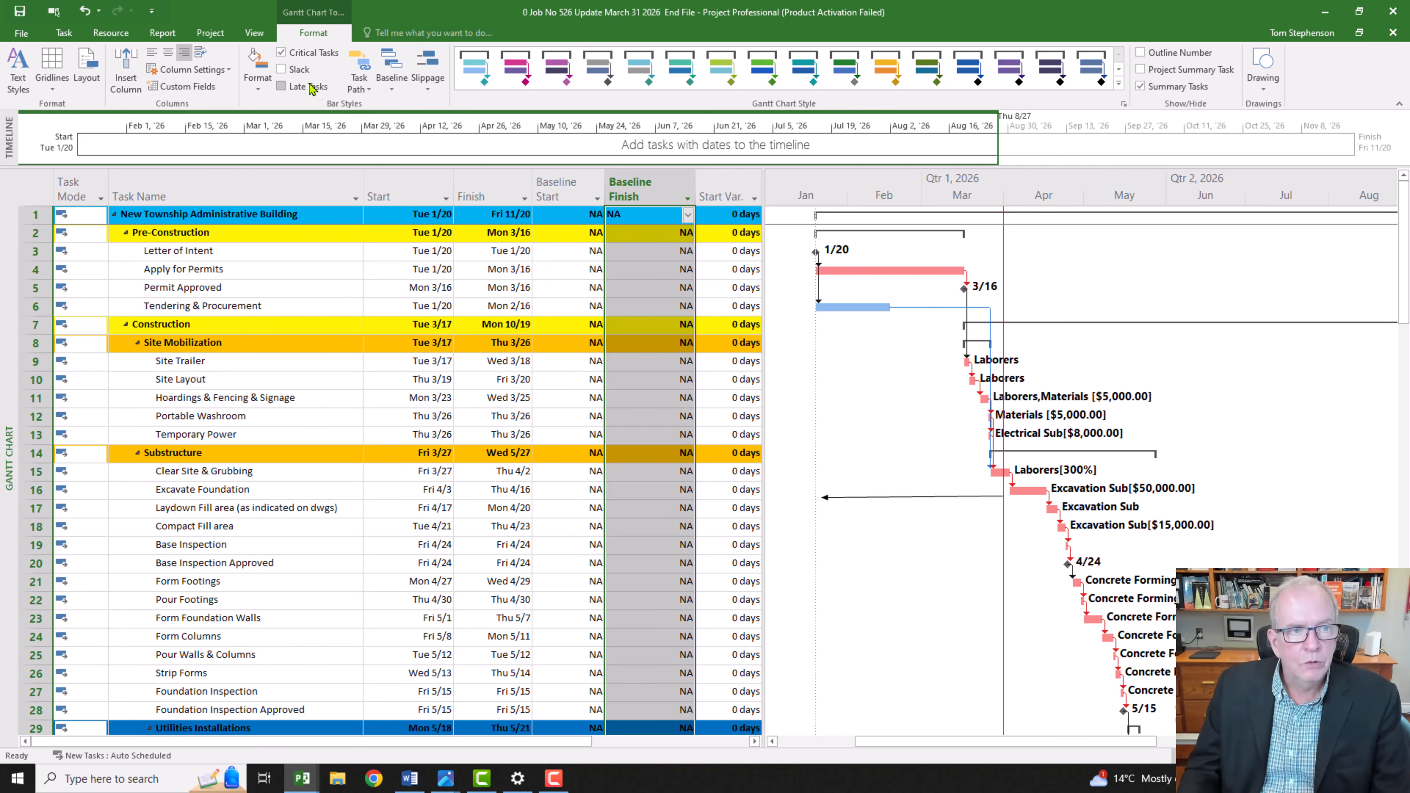
Step: Set the project's Baseline for the entire project
left_click(223, 39)
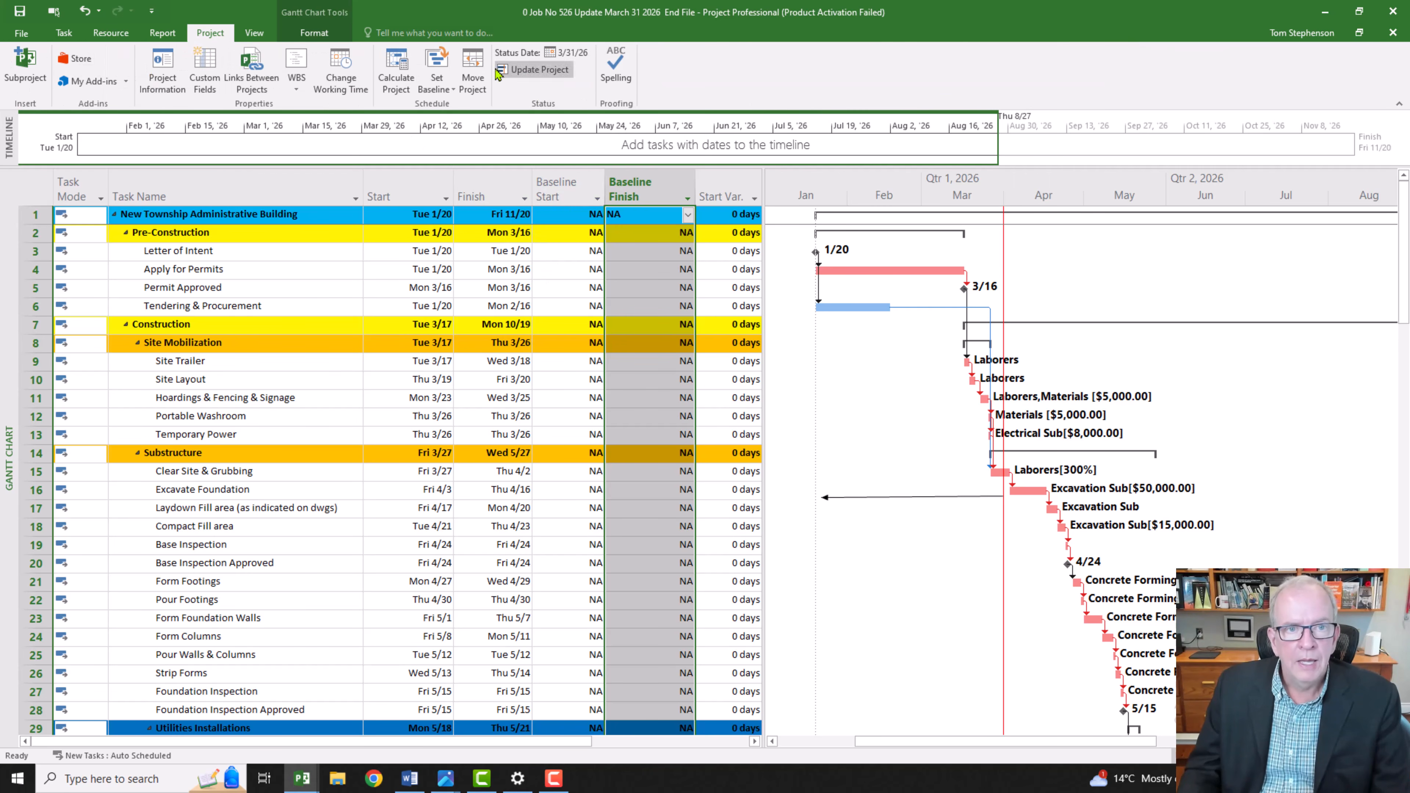
left_click(443, 92)
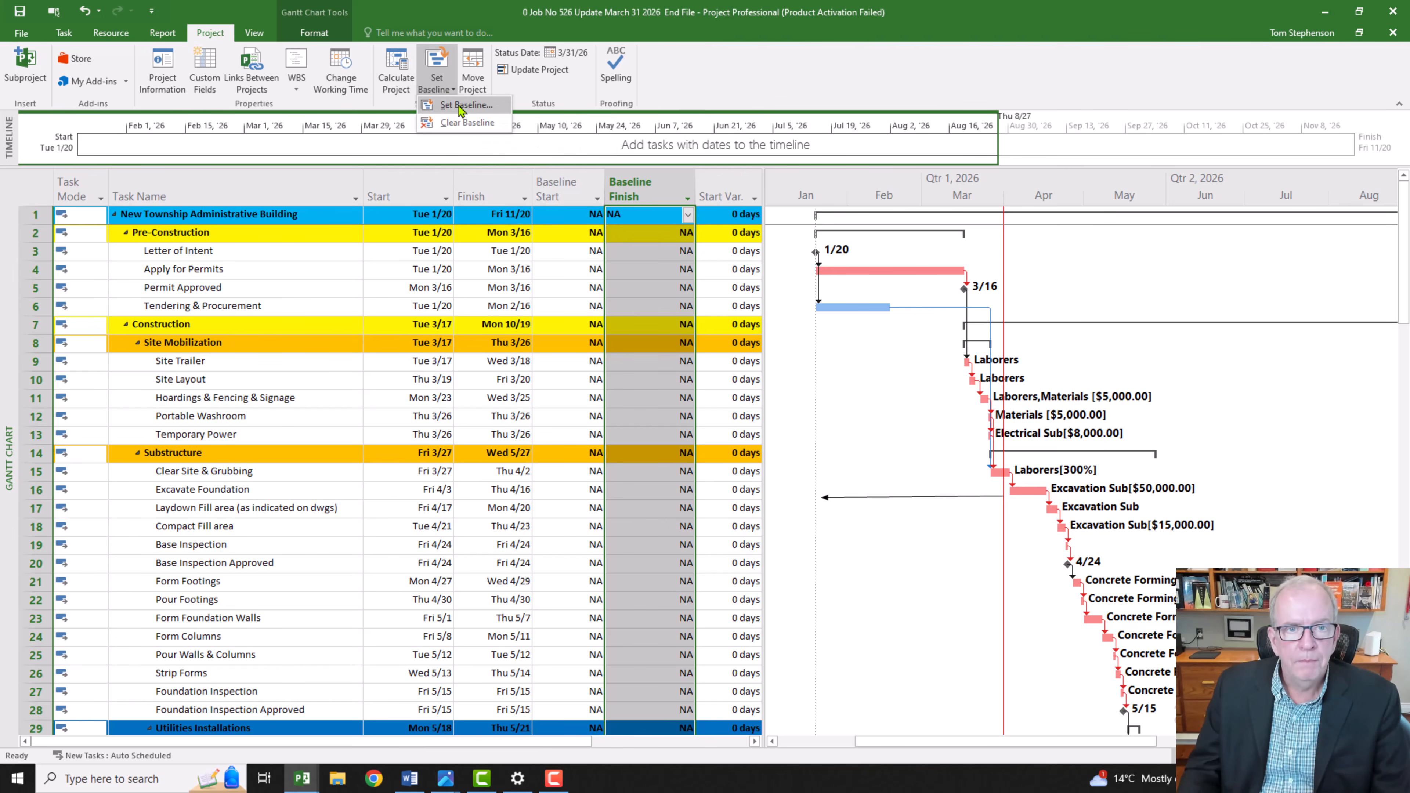
left_click(463, 105)
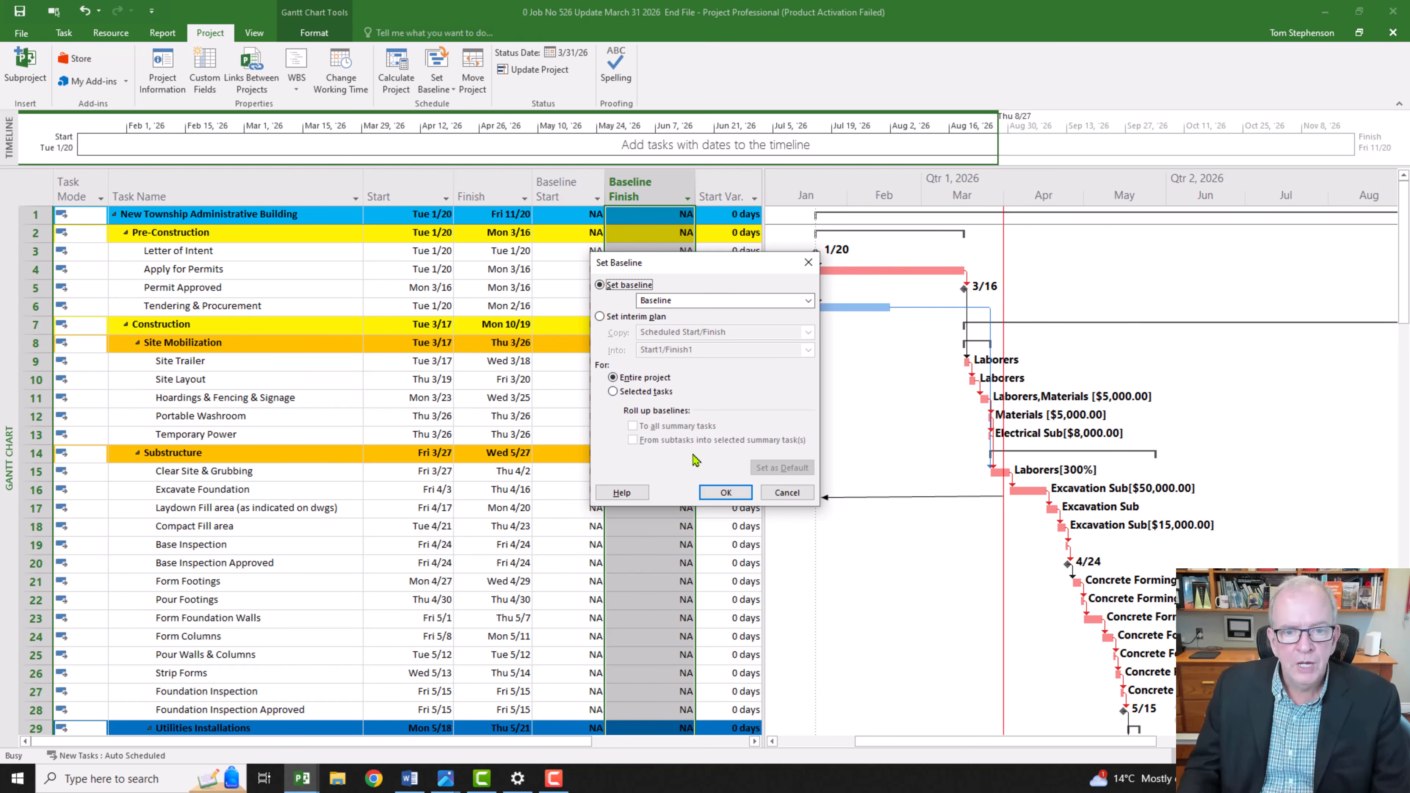
left_click(721, 493)
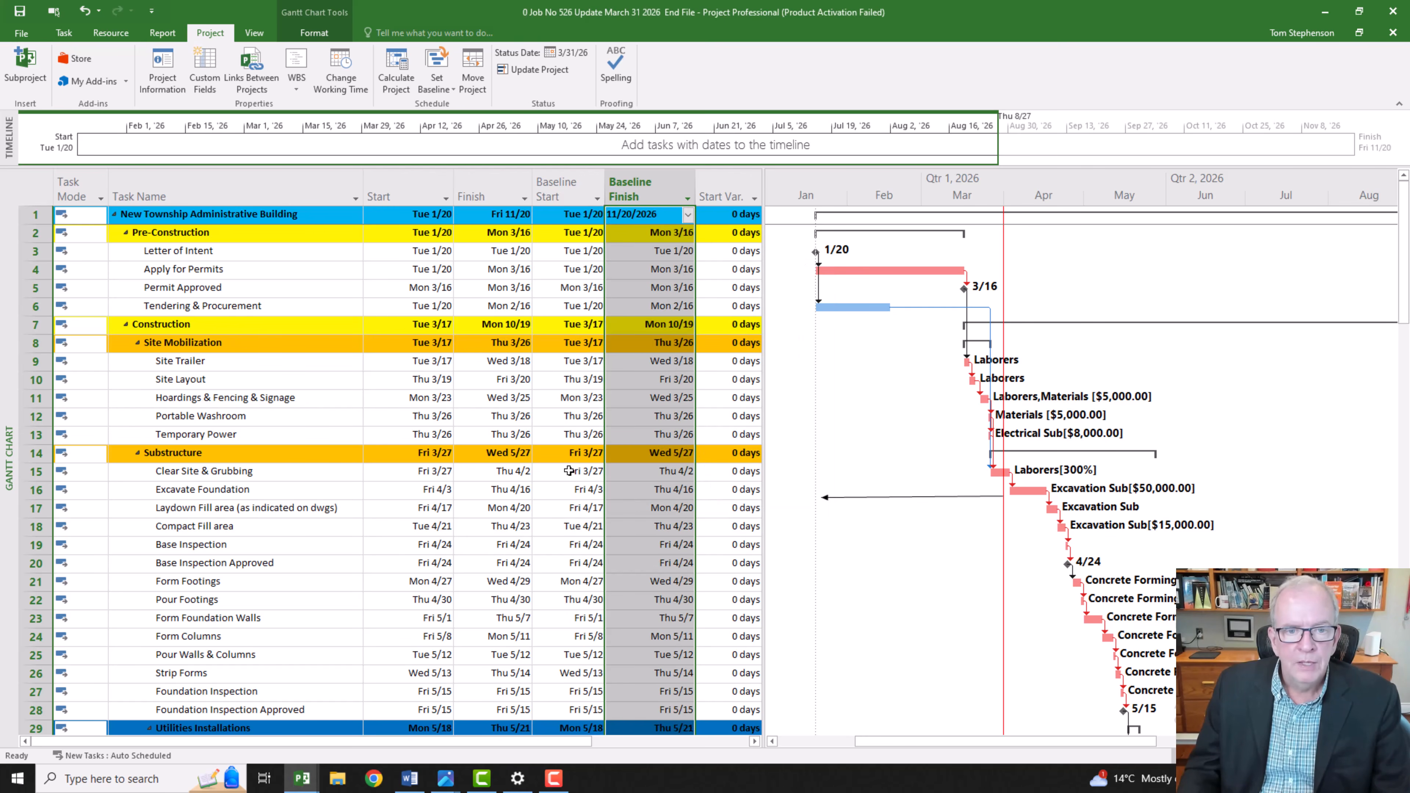
Step: Compare the Start and Finish dates with their baseline columns, and widen the table area to show Finish Variance
left_click(388, 192)
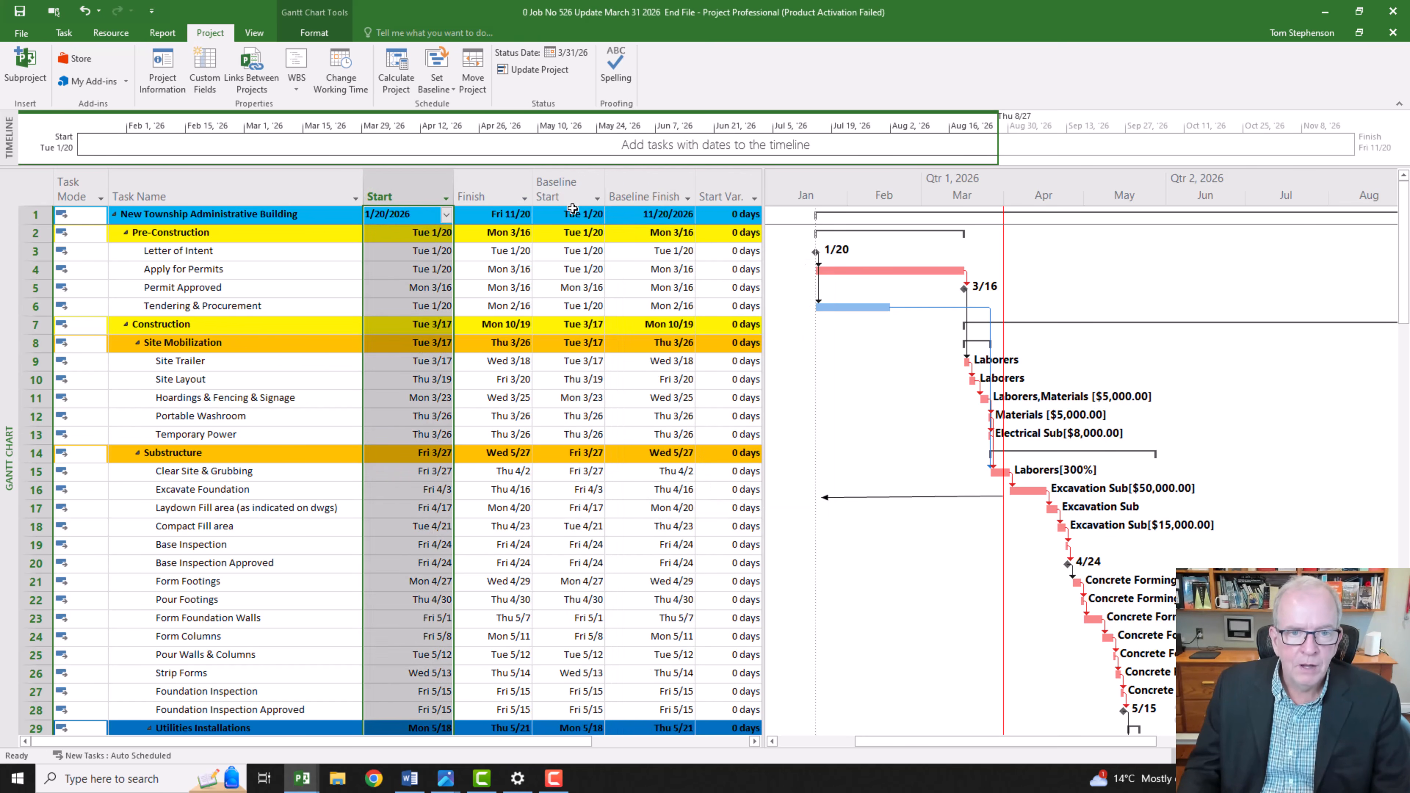
left_click(560, 188)
left_click(477, 192)
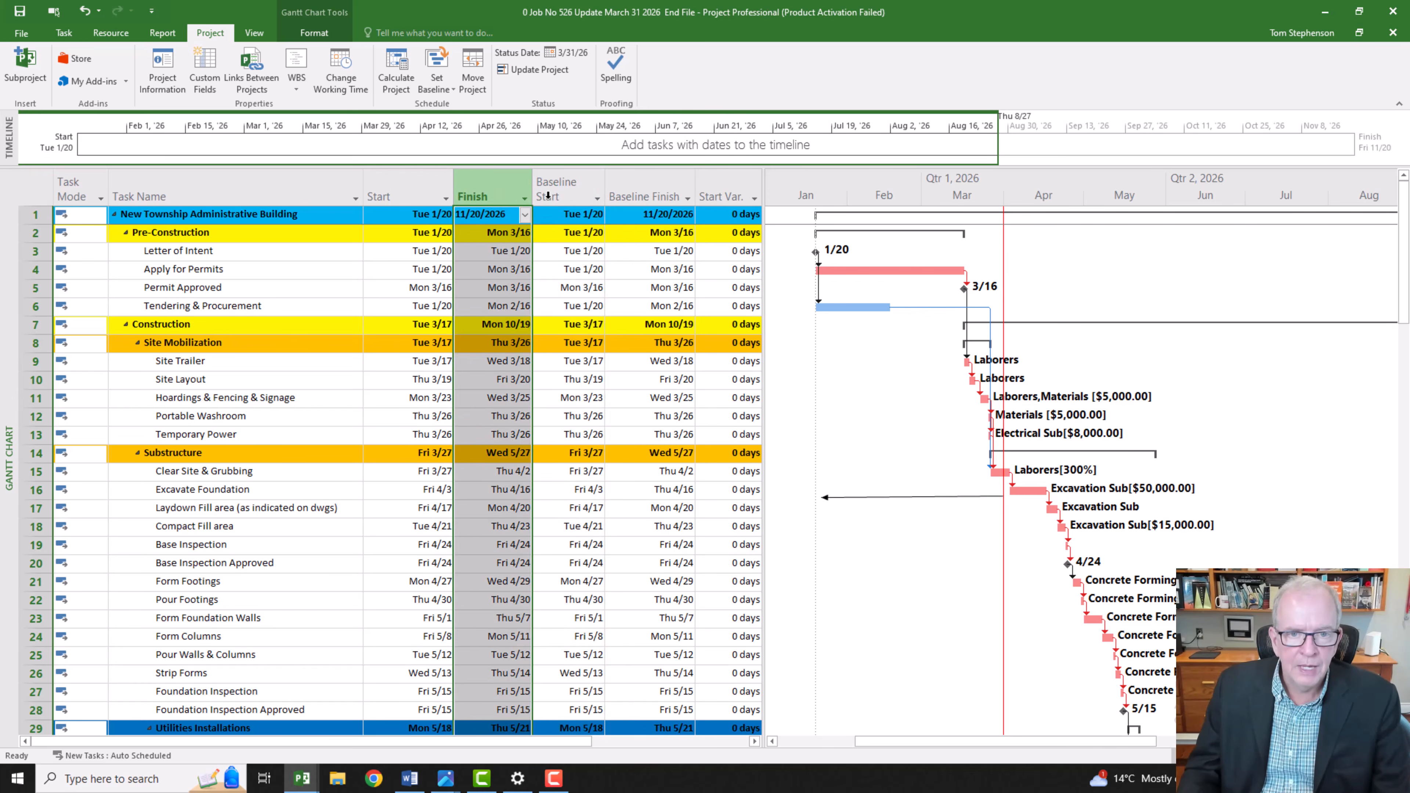
left_click(649, 184)
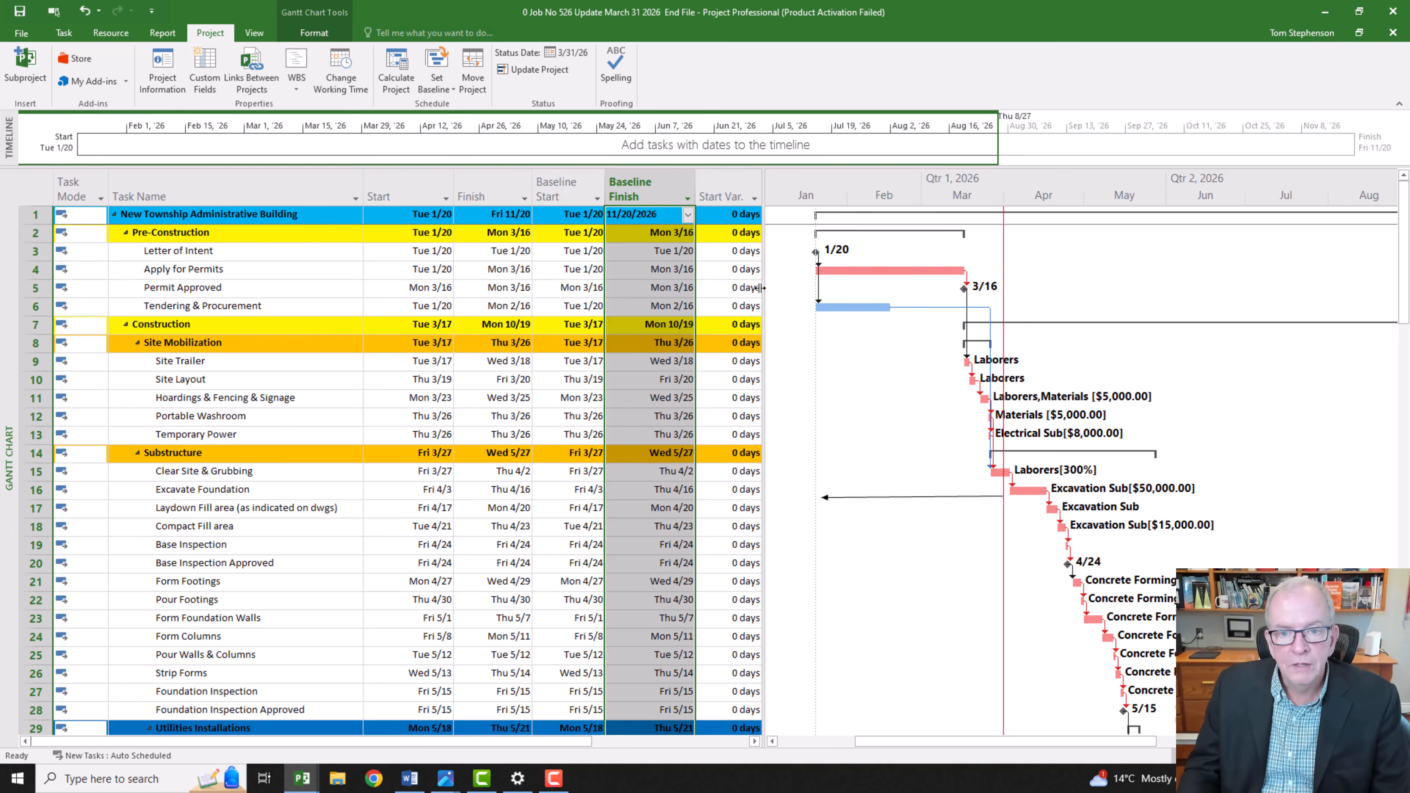
left_click_drag(765, 286, 839, 301)
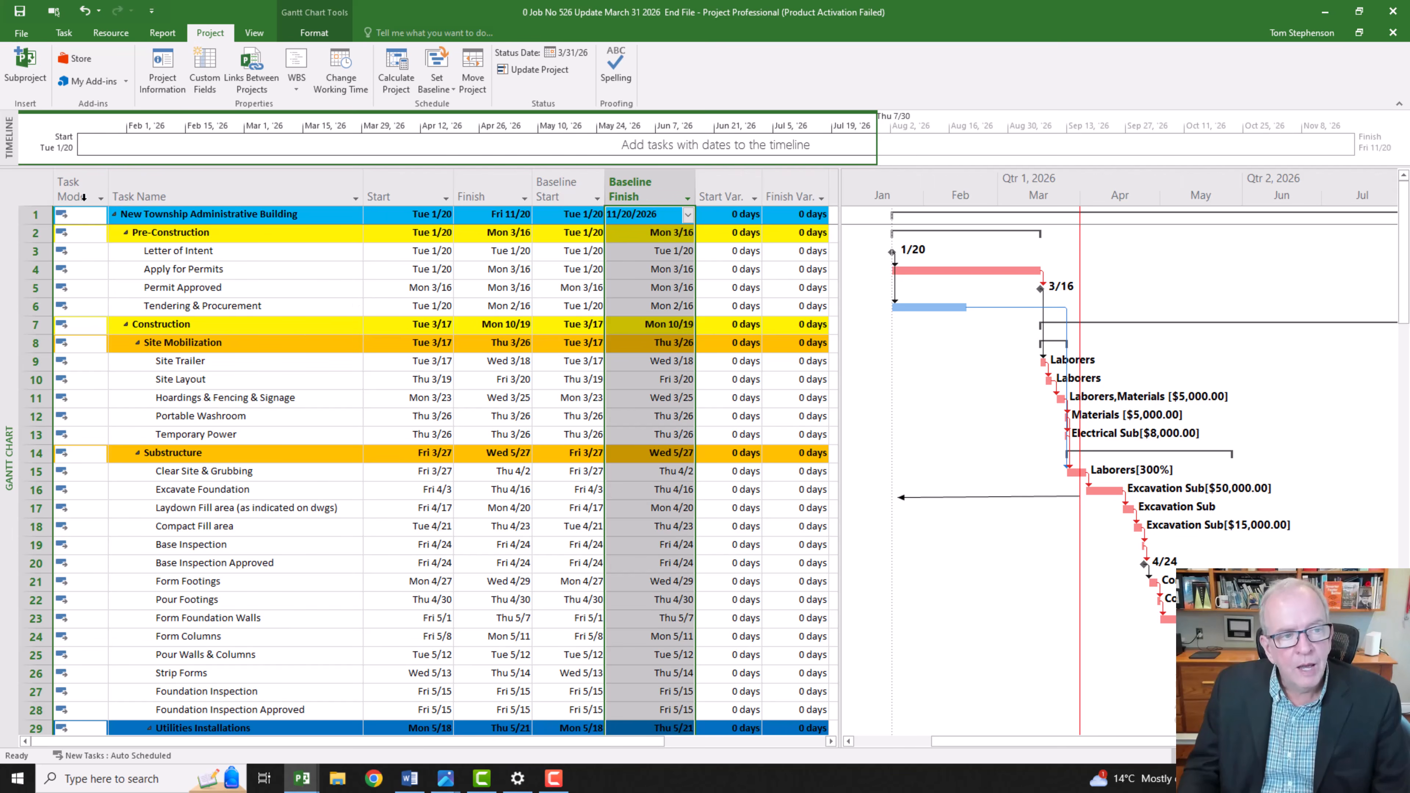
Step: Switch the task table from Variance to Tracking
left_click(34, 186)
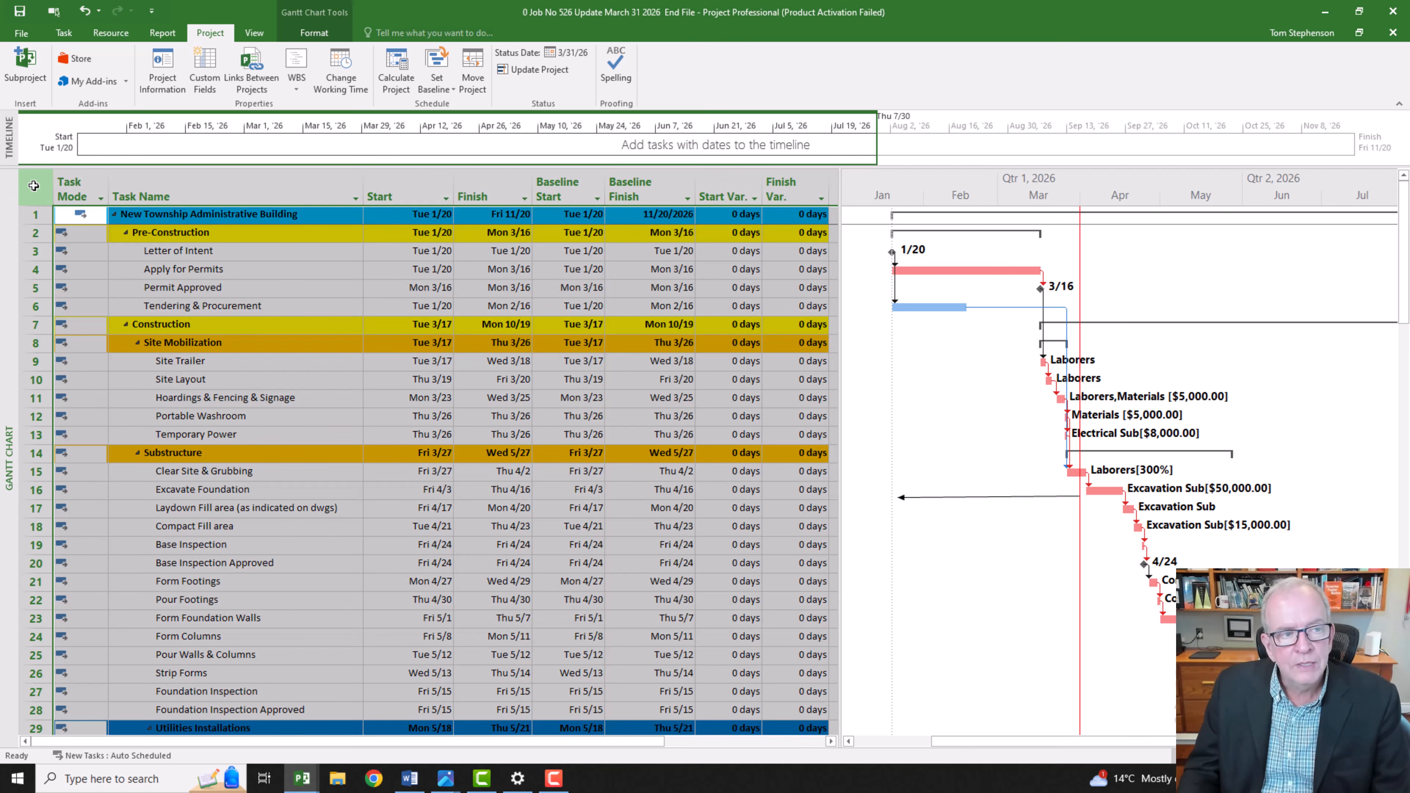
right_click(34, 185)
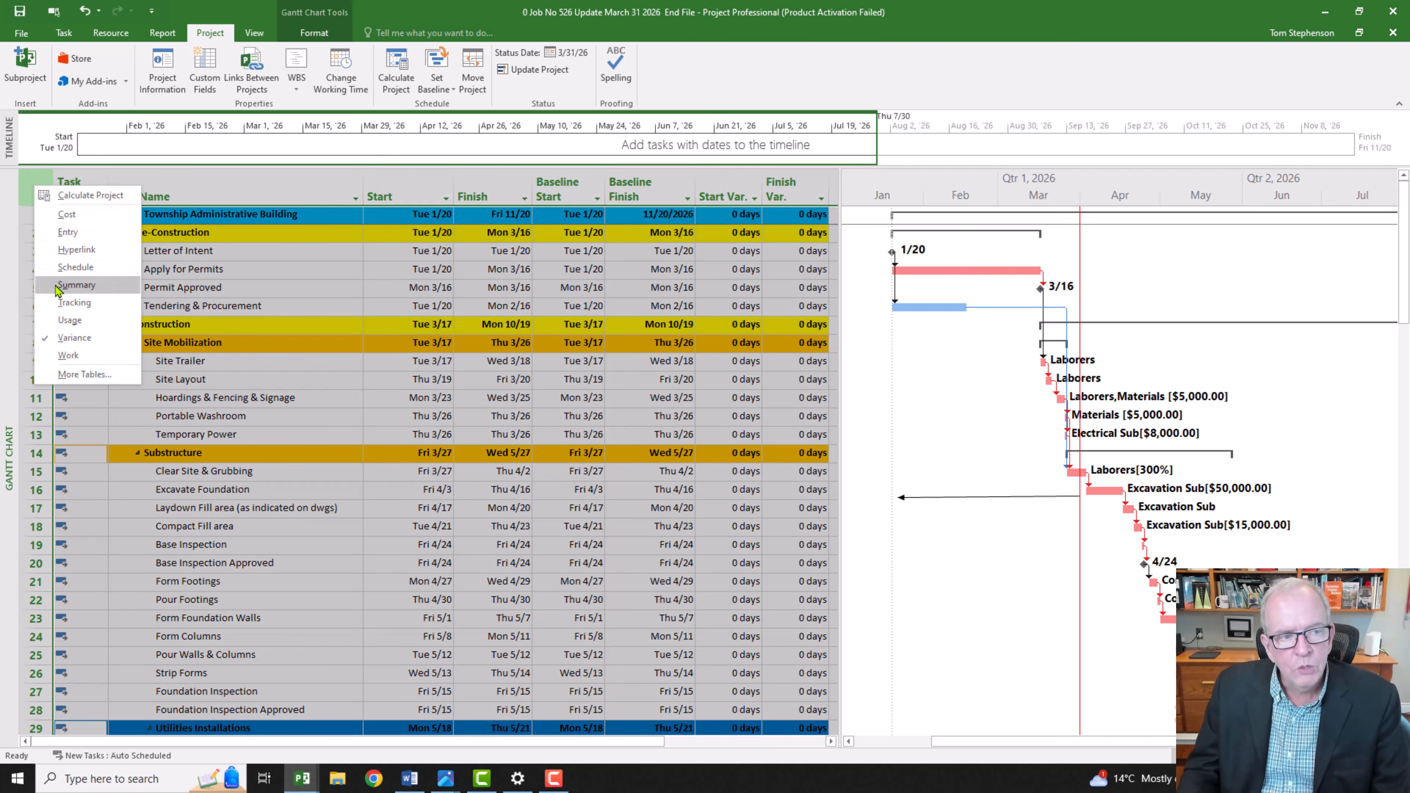
left_click(66, 304)
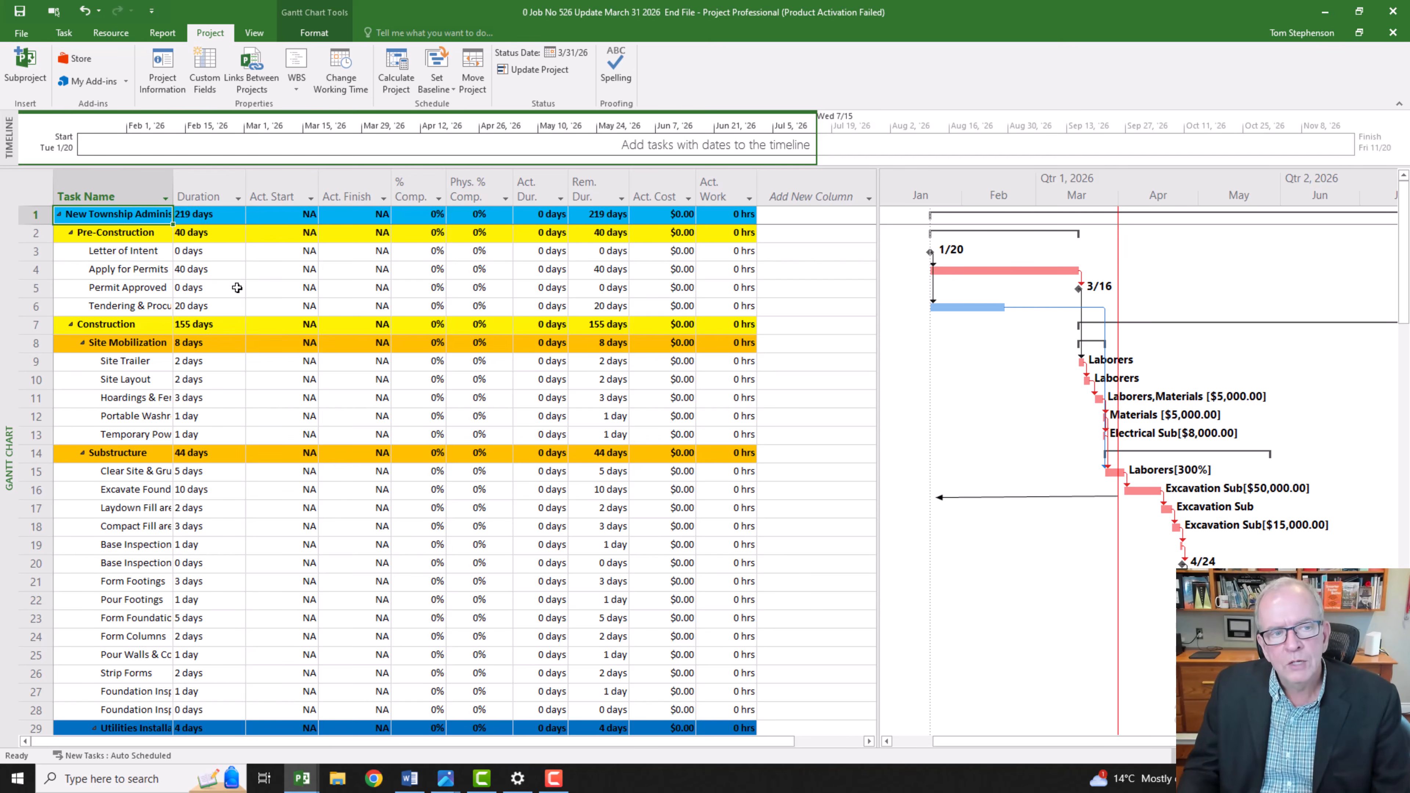
Step: Insert an extra Duration column before Actual Start in the Tracking table, and delete it again
left_click(204, 177)
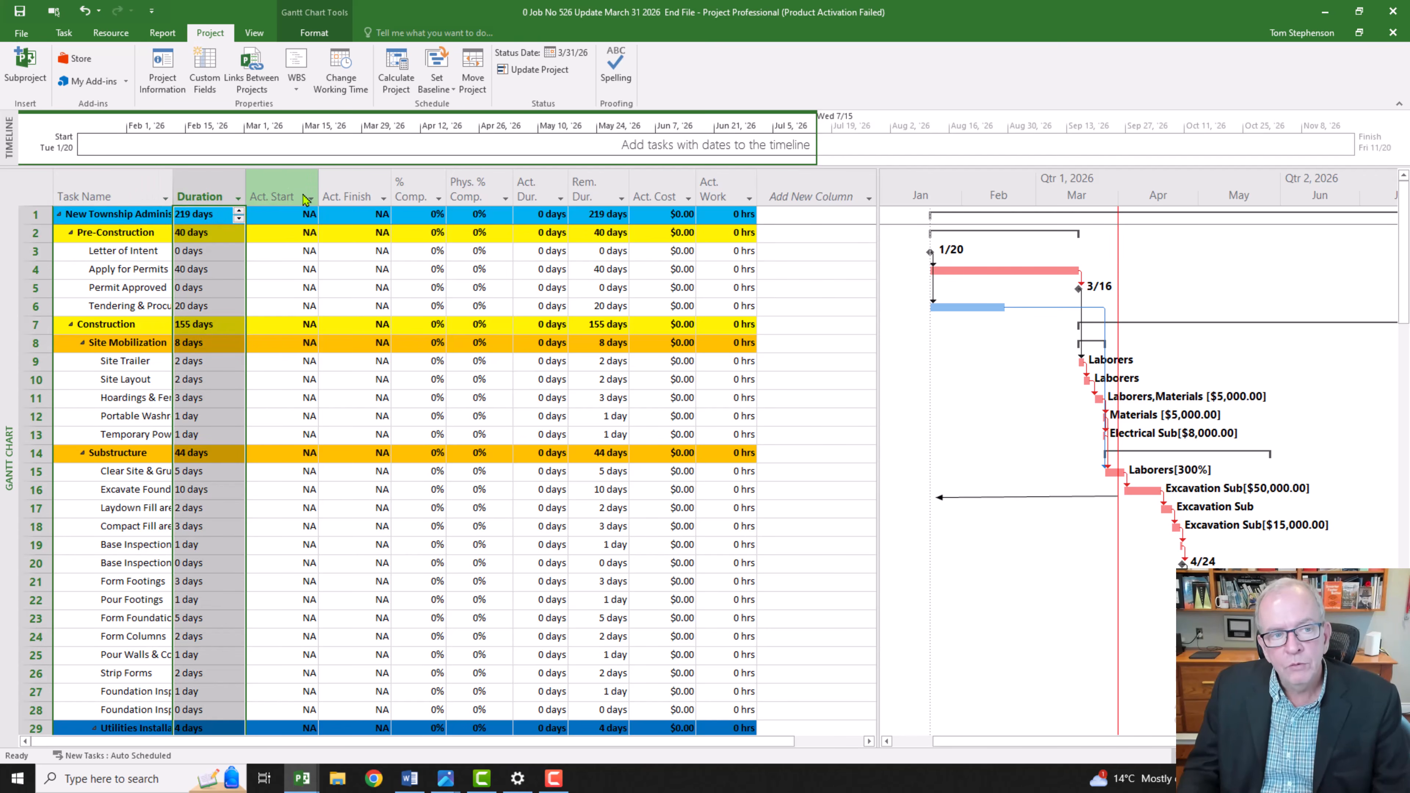
left_click(287, 185)
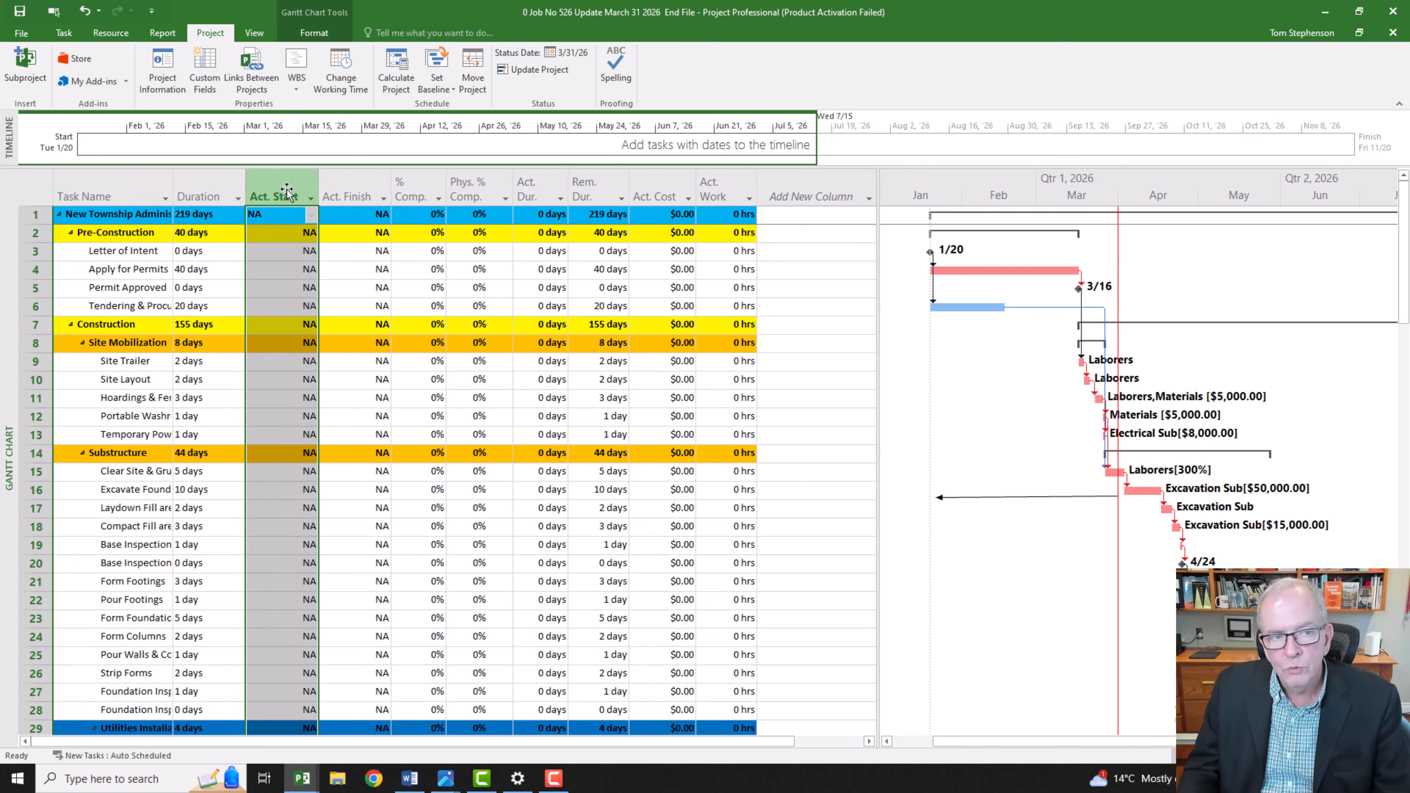
right_click(286, 188)
left_click(323, 293)
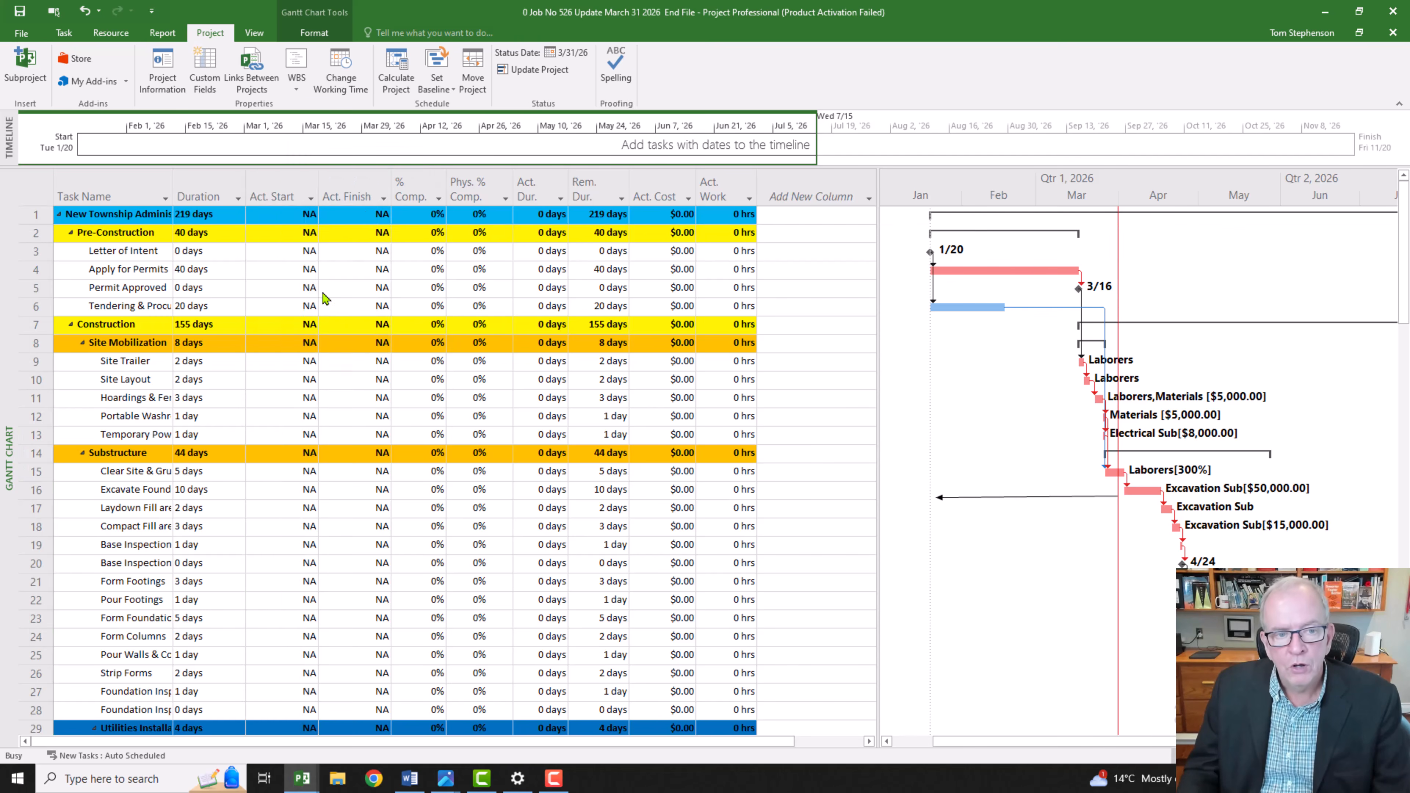
type("date1")
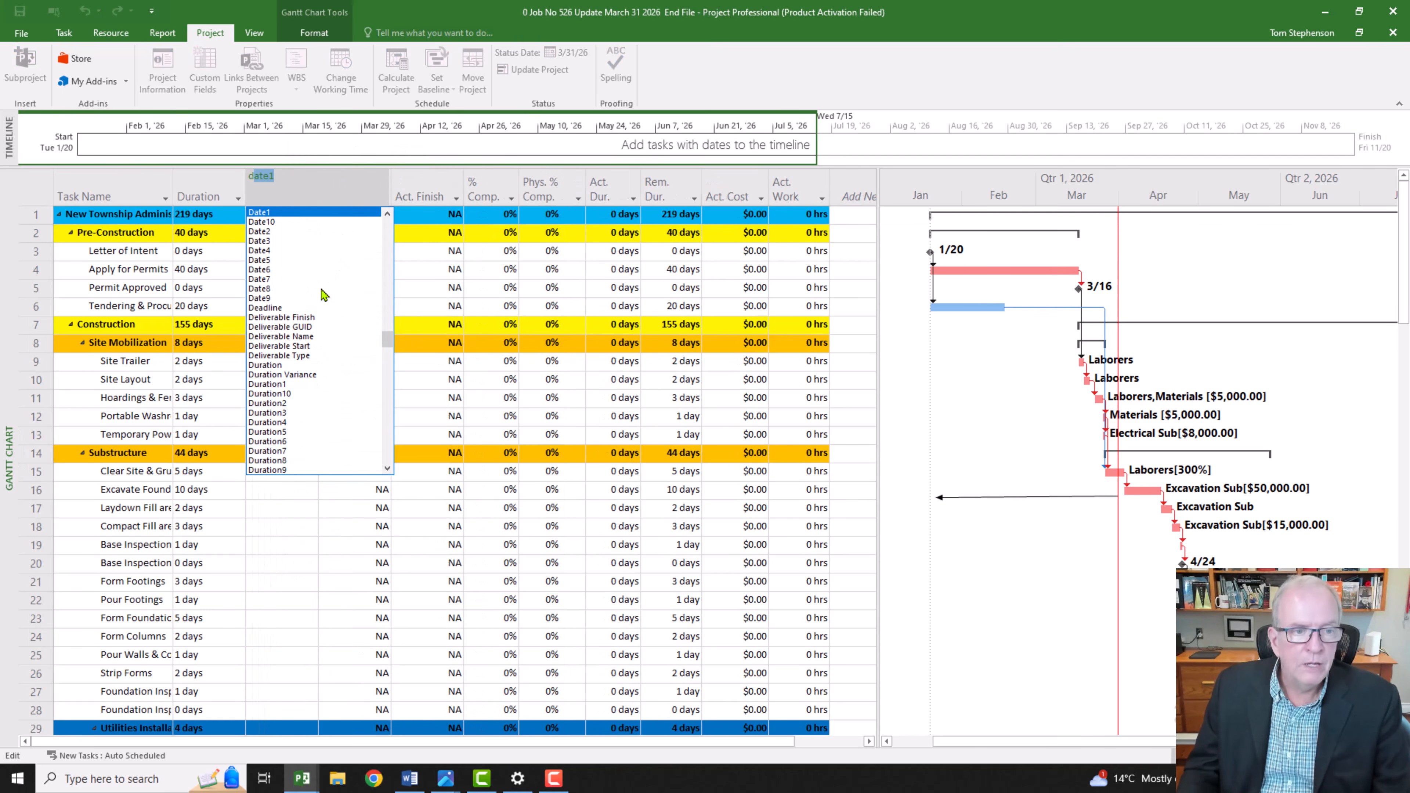
left_click(280, 365)
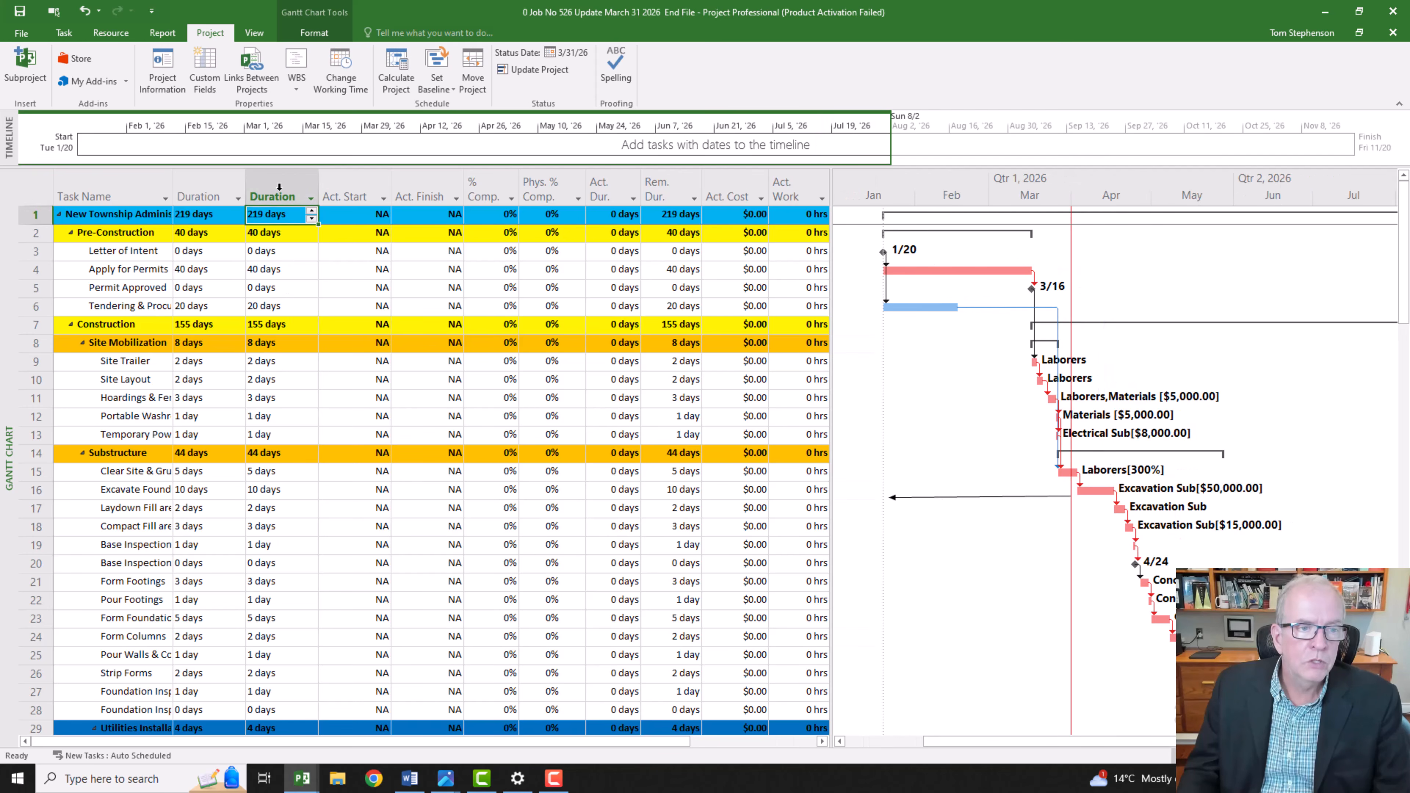
left_click(275, 186)
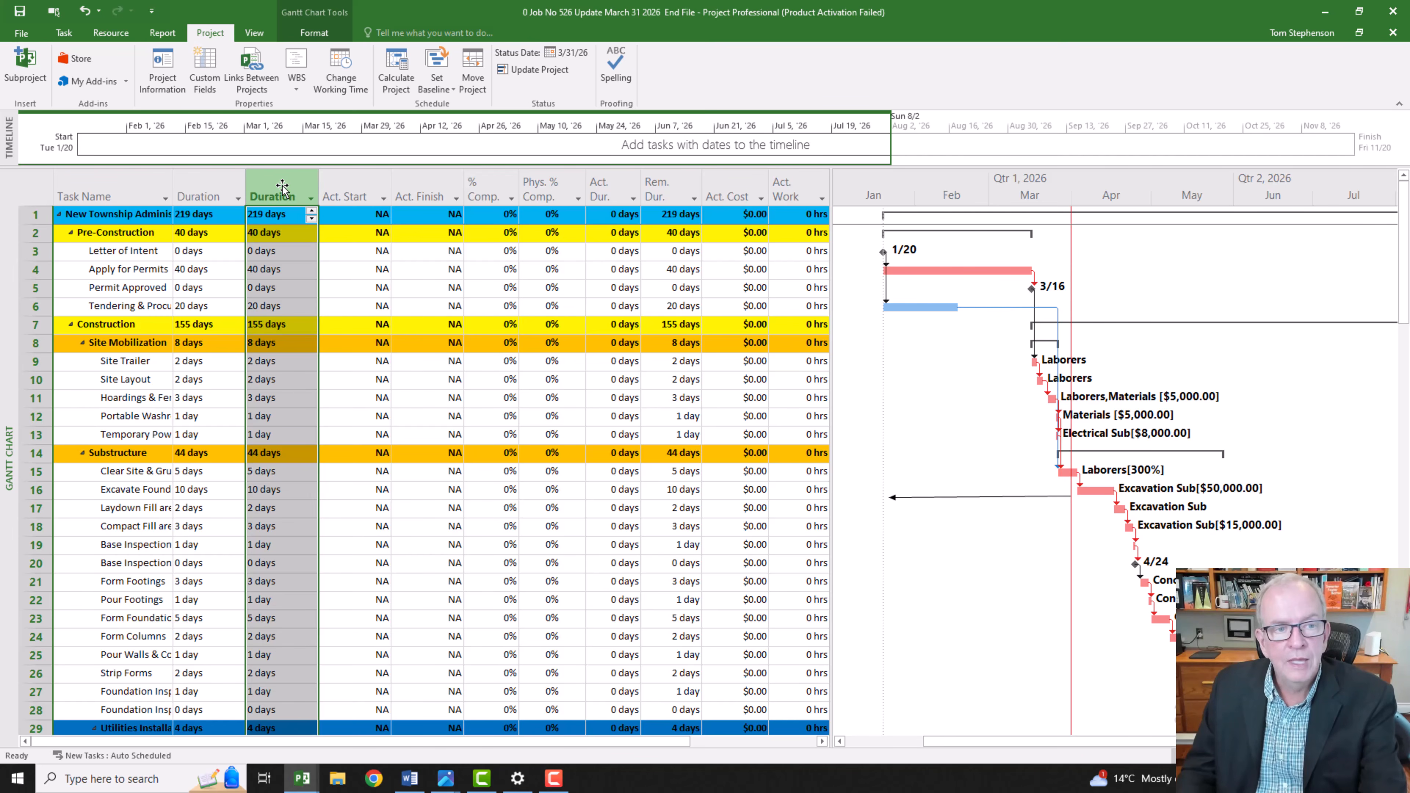
key("Delete")
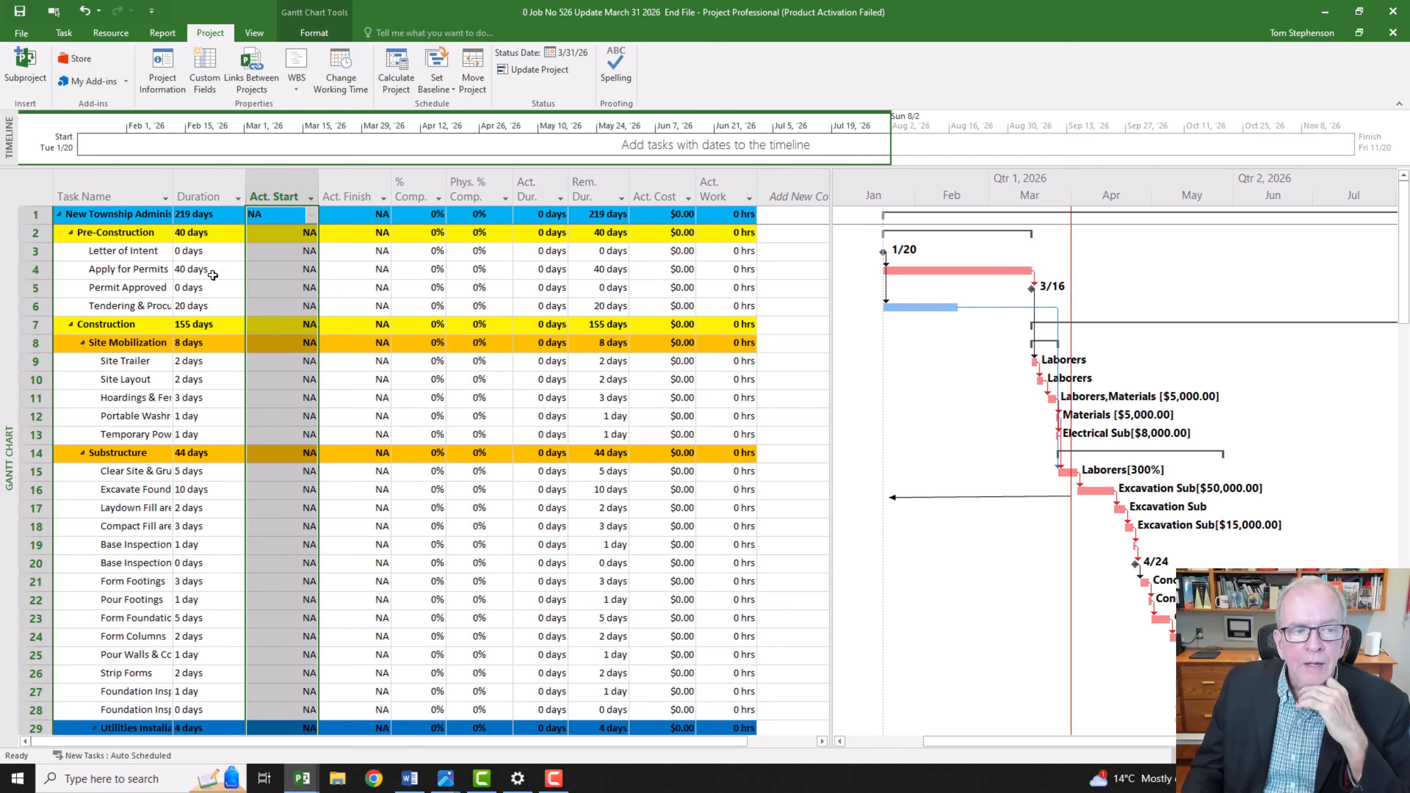
Step: Set the duration of Apply for Permits to 42 days
left_click(195, 271)
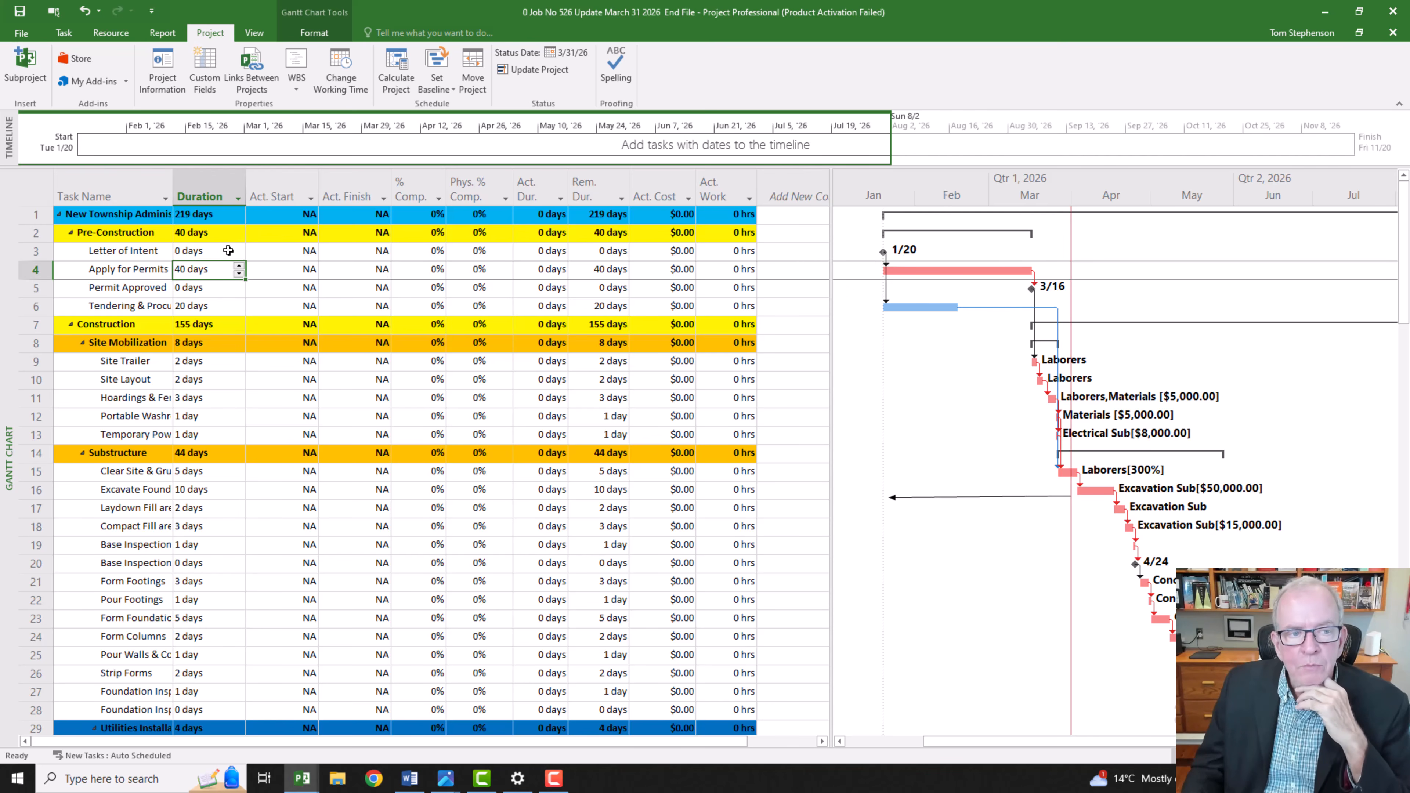
left_click(239, 266)
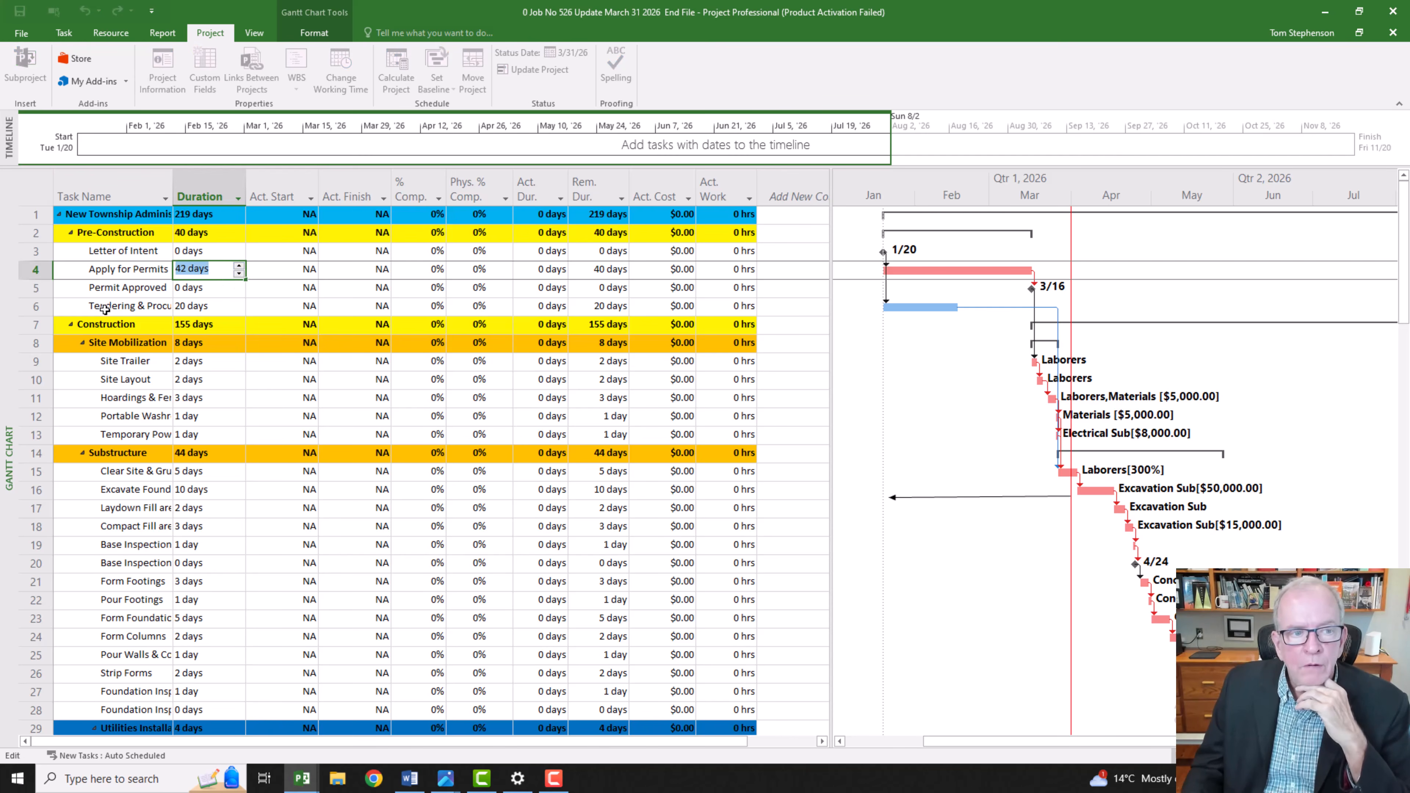
left_click(122, 290)
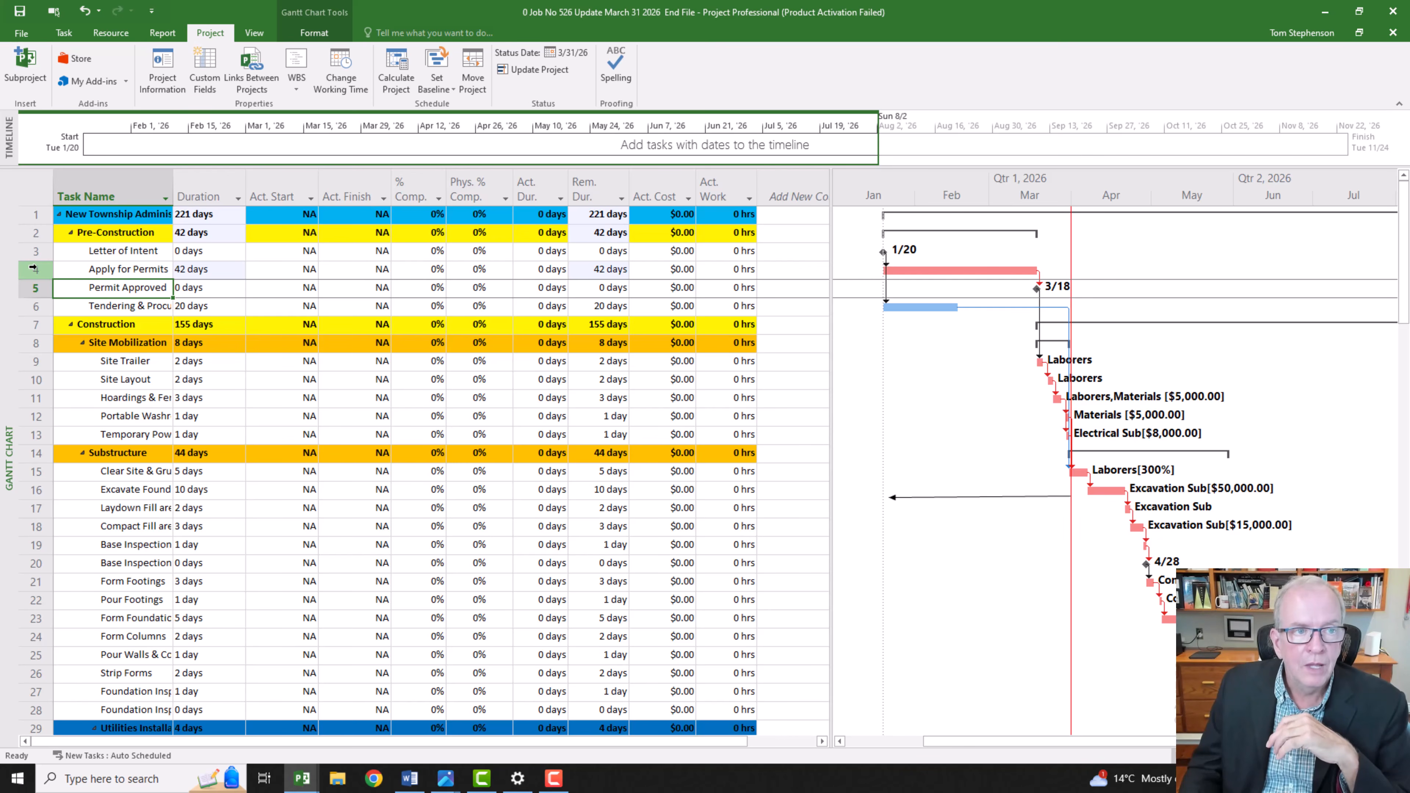
Step: Mark the Letter of Intent and Apply for Permits tasks as 100% complete
left_click(64, 33)
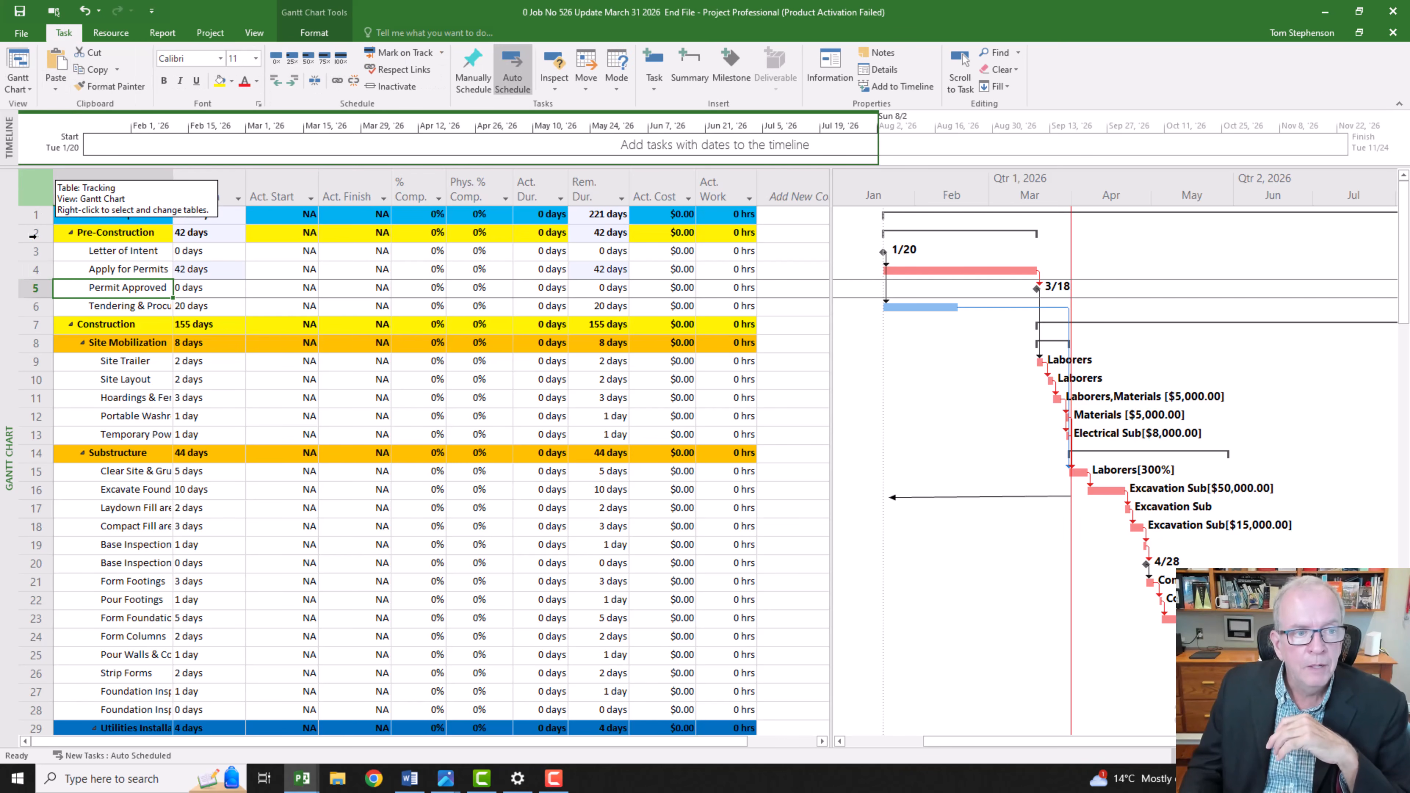
mouse_move(35, 251)
left_mouse_down()
mouse_move(35, 286)
mouse_move(35, 269)
left_mouse_up()
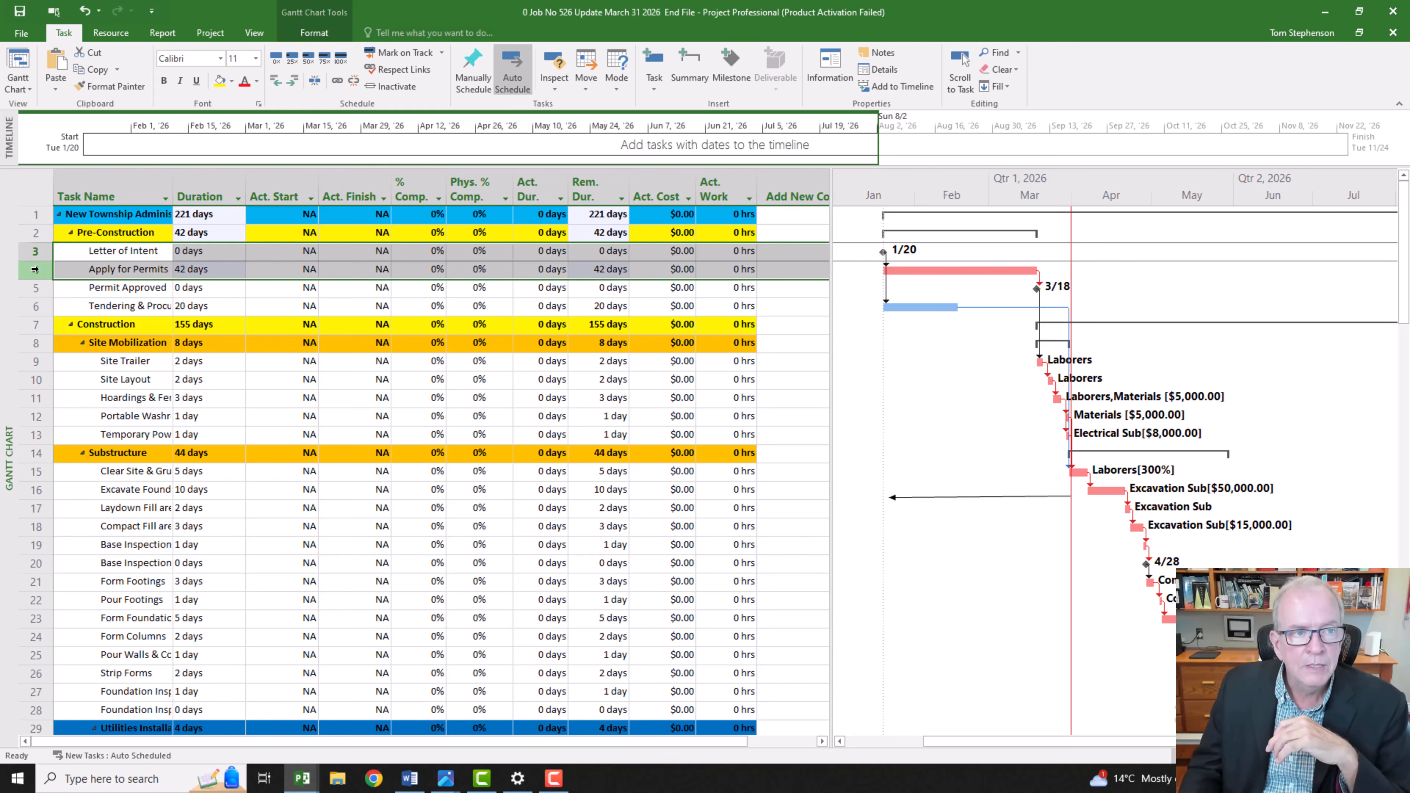
left_click(341, 57)
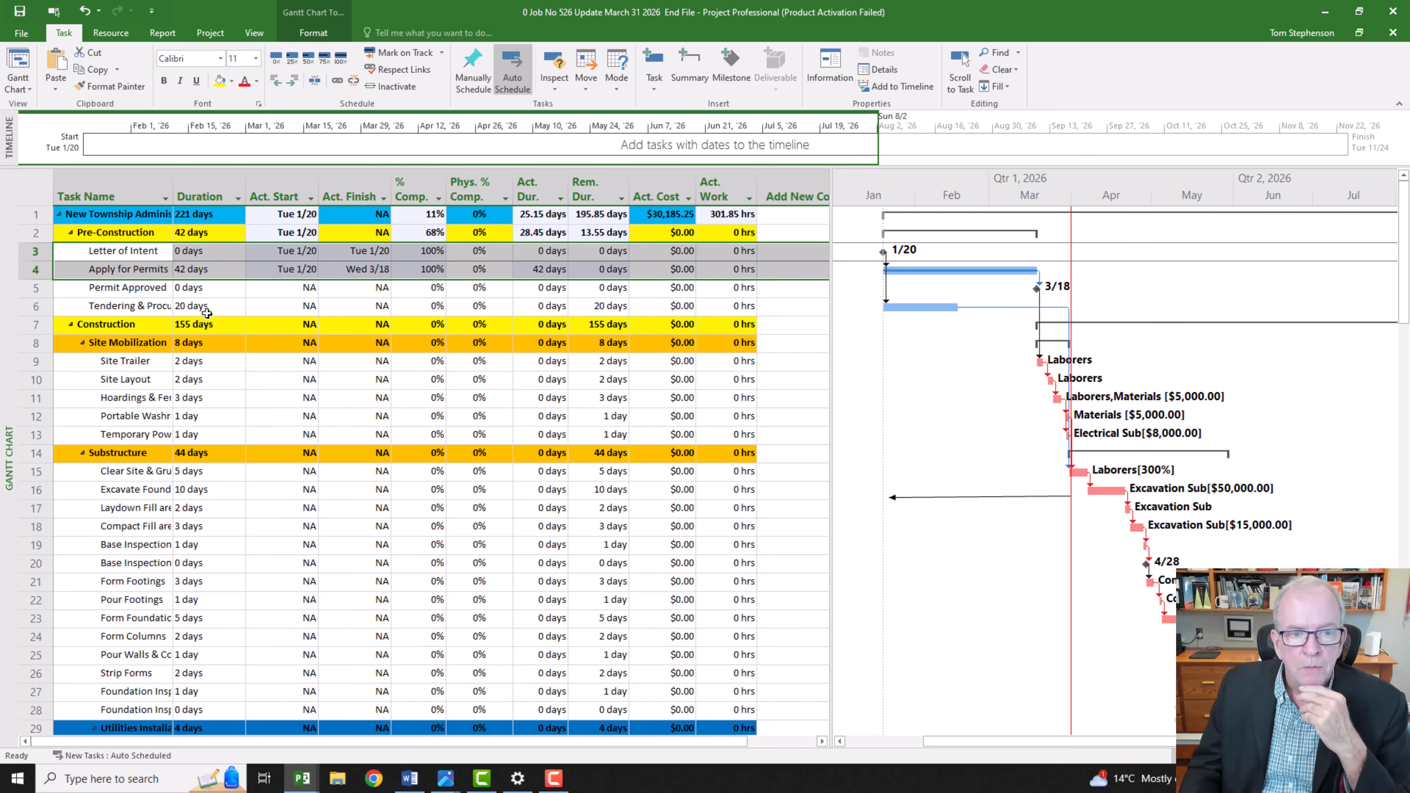
Step: Set the duration of Tendering & Procurement to 25 days
left_click(206, 313)
left_click(240, 303)
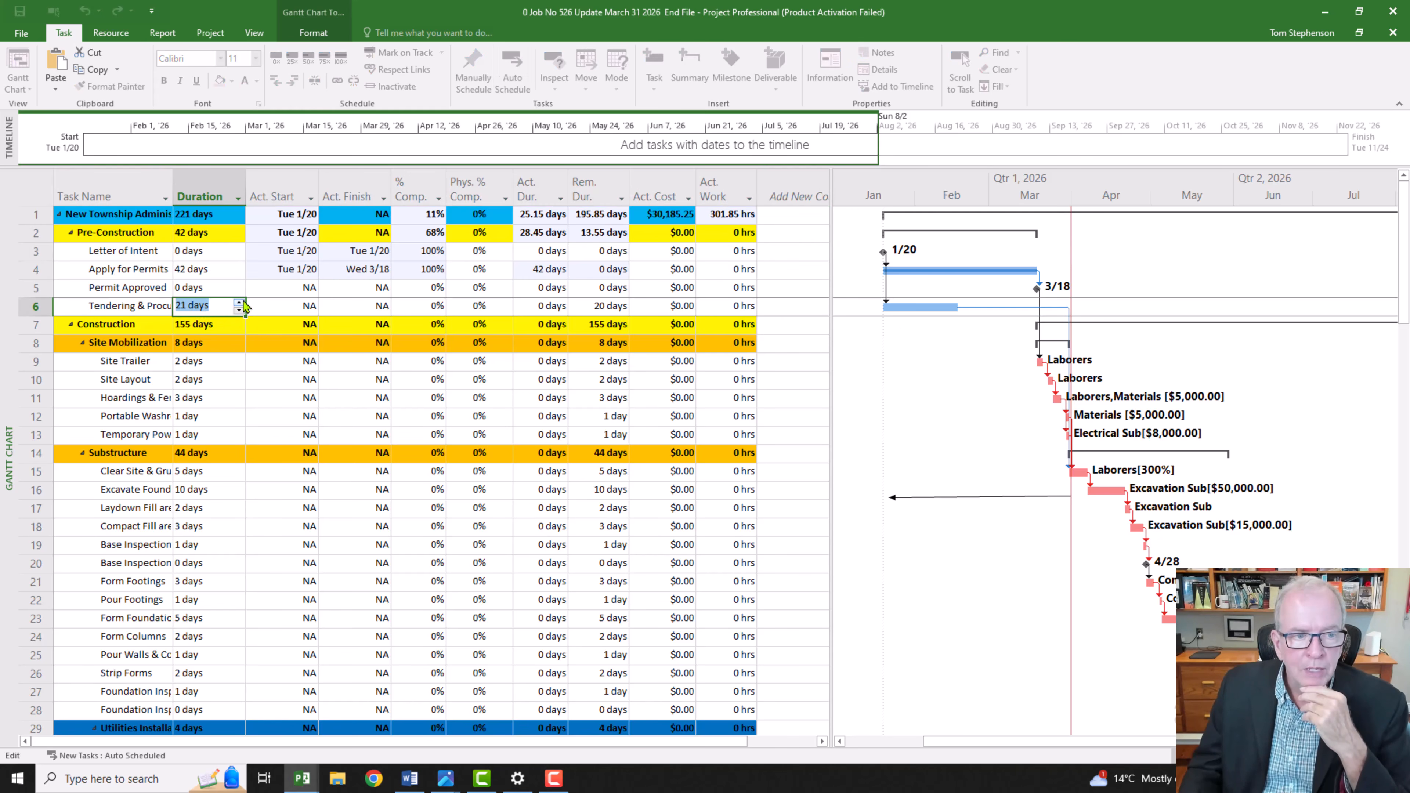
left_click(240, 302)
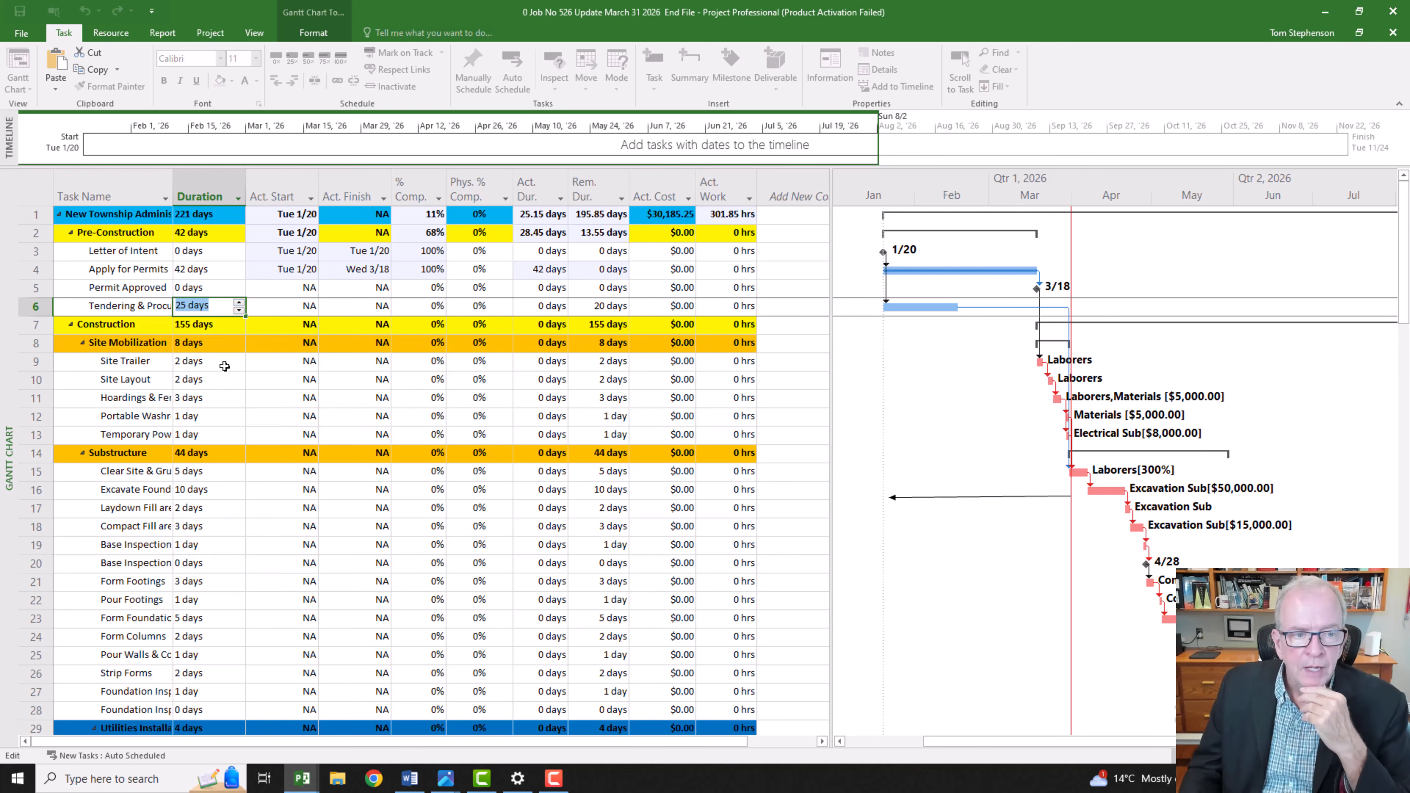
left_click(225, 364)
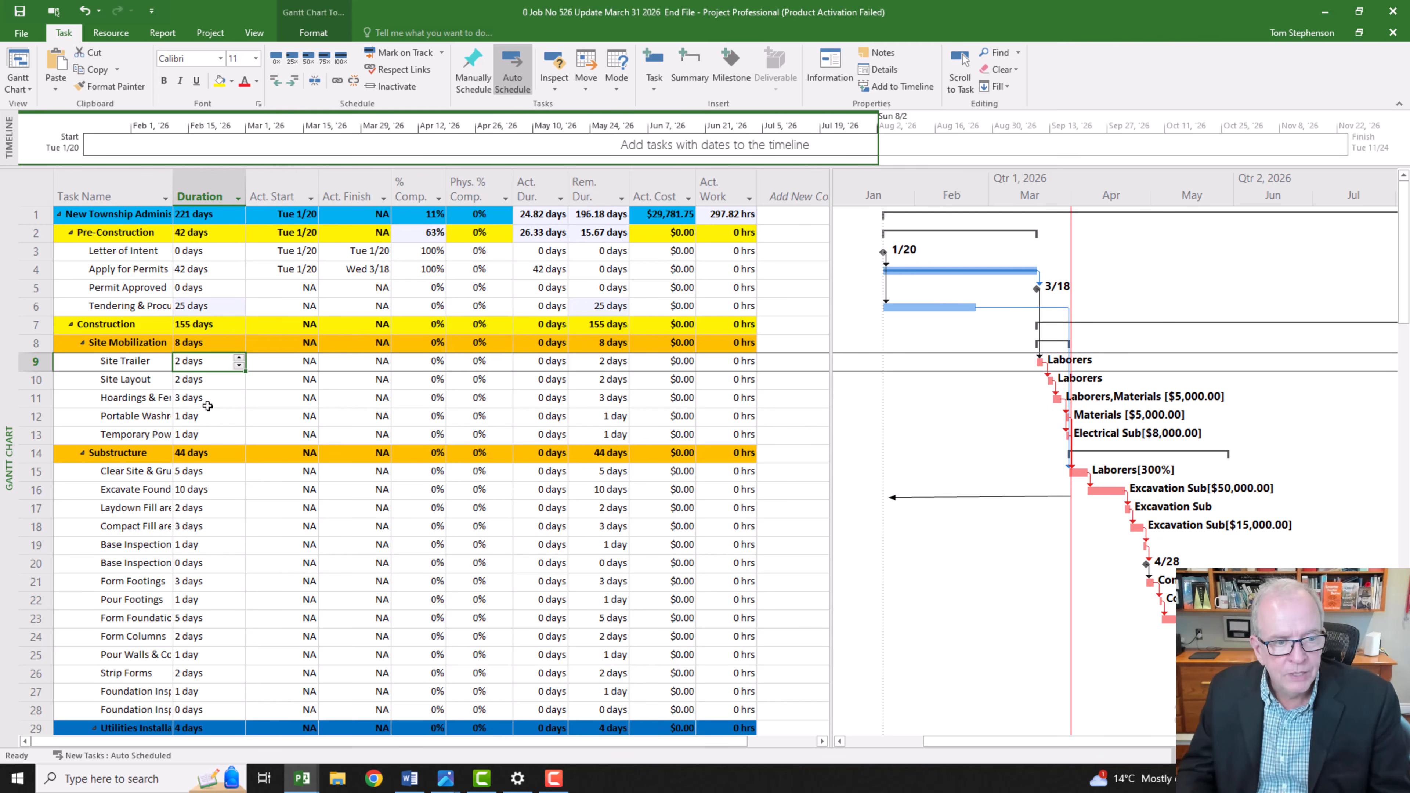
Step: Mark Hoardings & Fencing & Signage as 100% complete and set the preceding Site Layout task's duration to 4 days
left_click(28, 399)
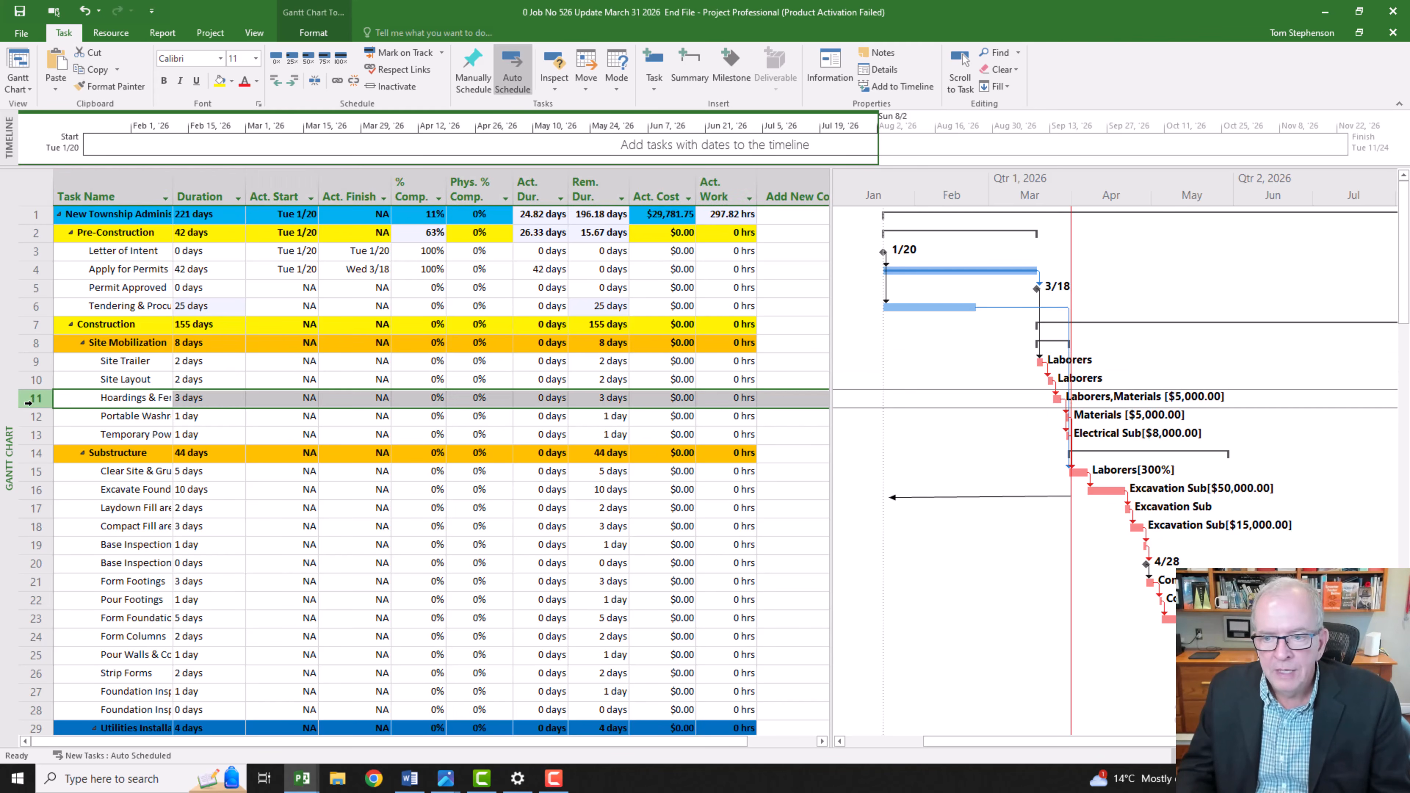
left_click(340, 58)
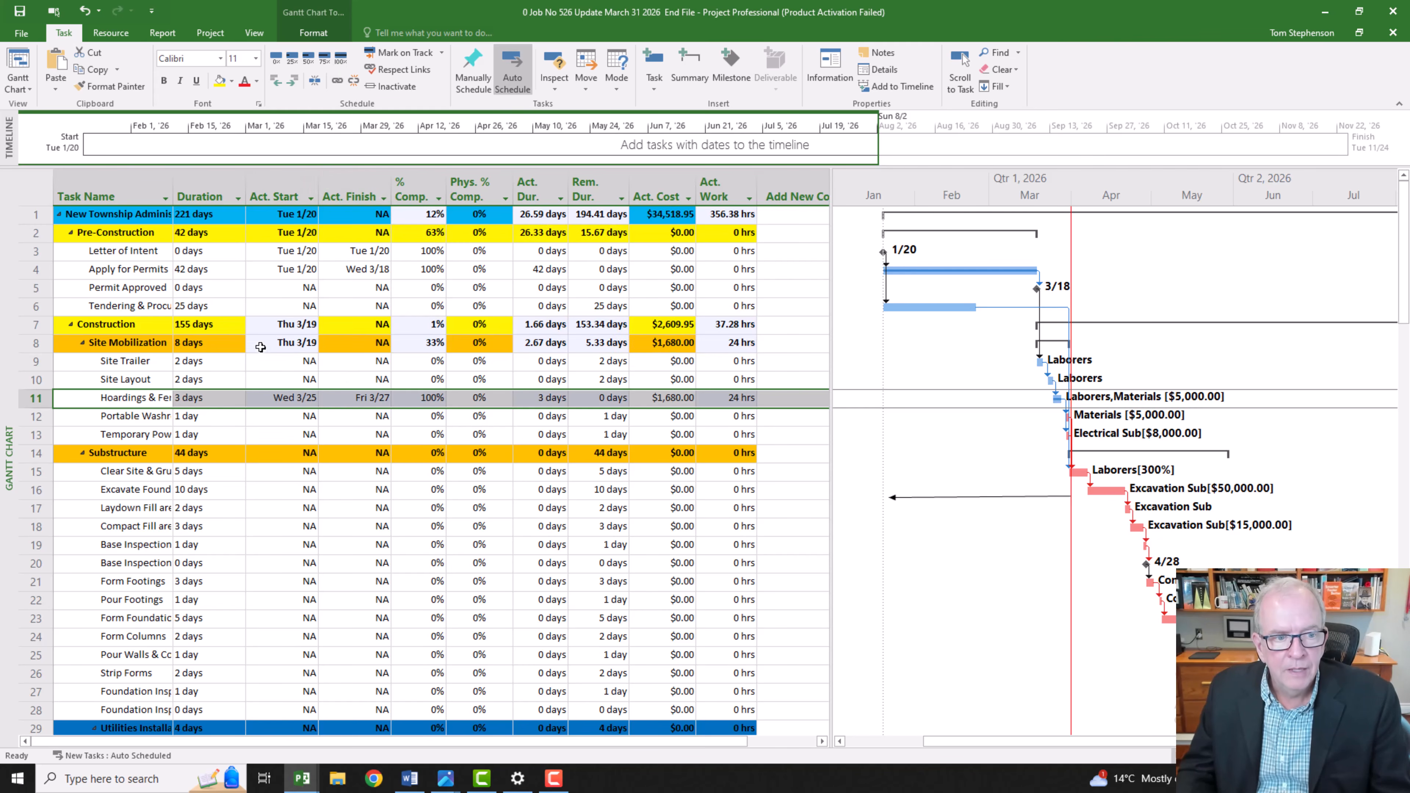
left_click(221, 380)
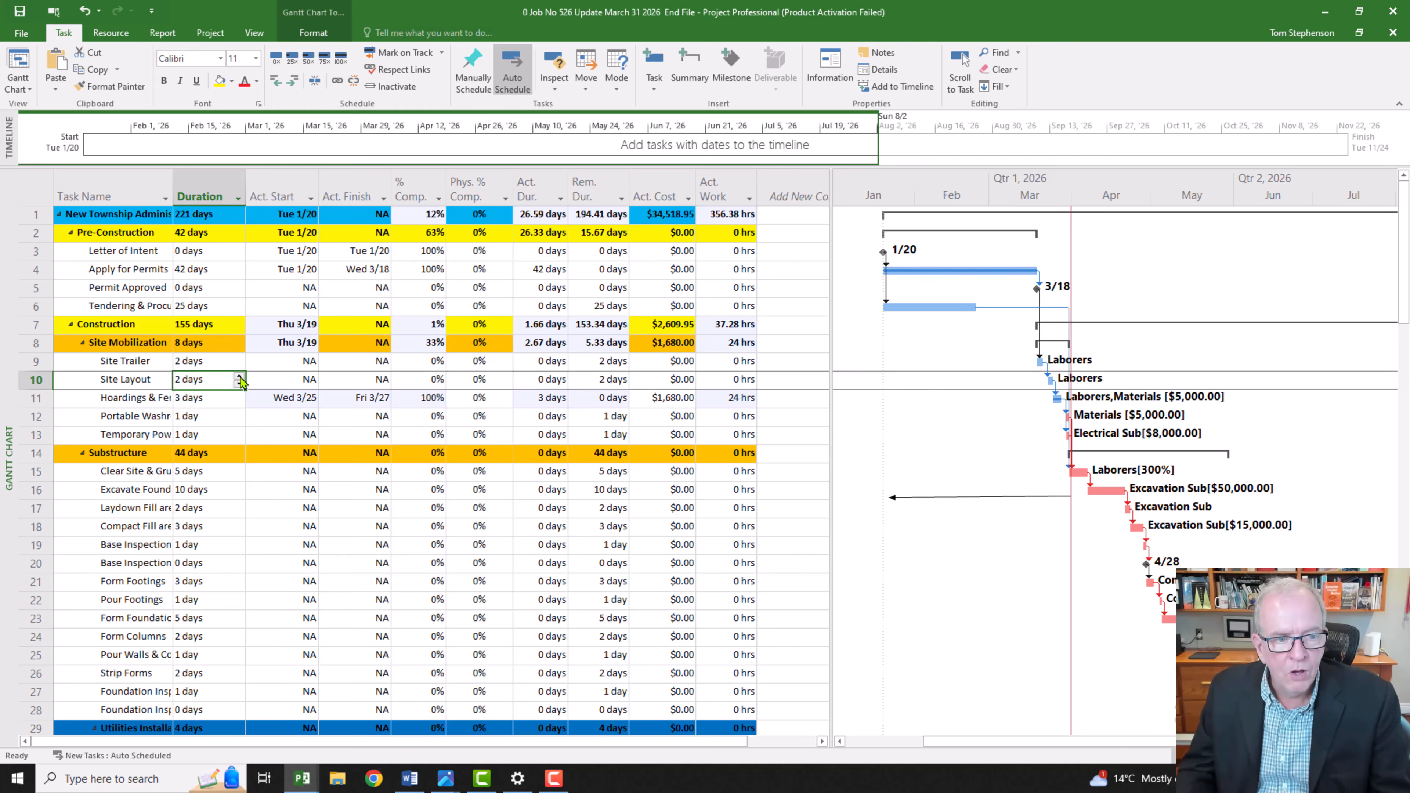
left_click(239, 376)
left_click(240, 376)
left_click(228, 398)
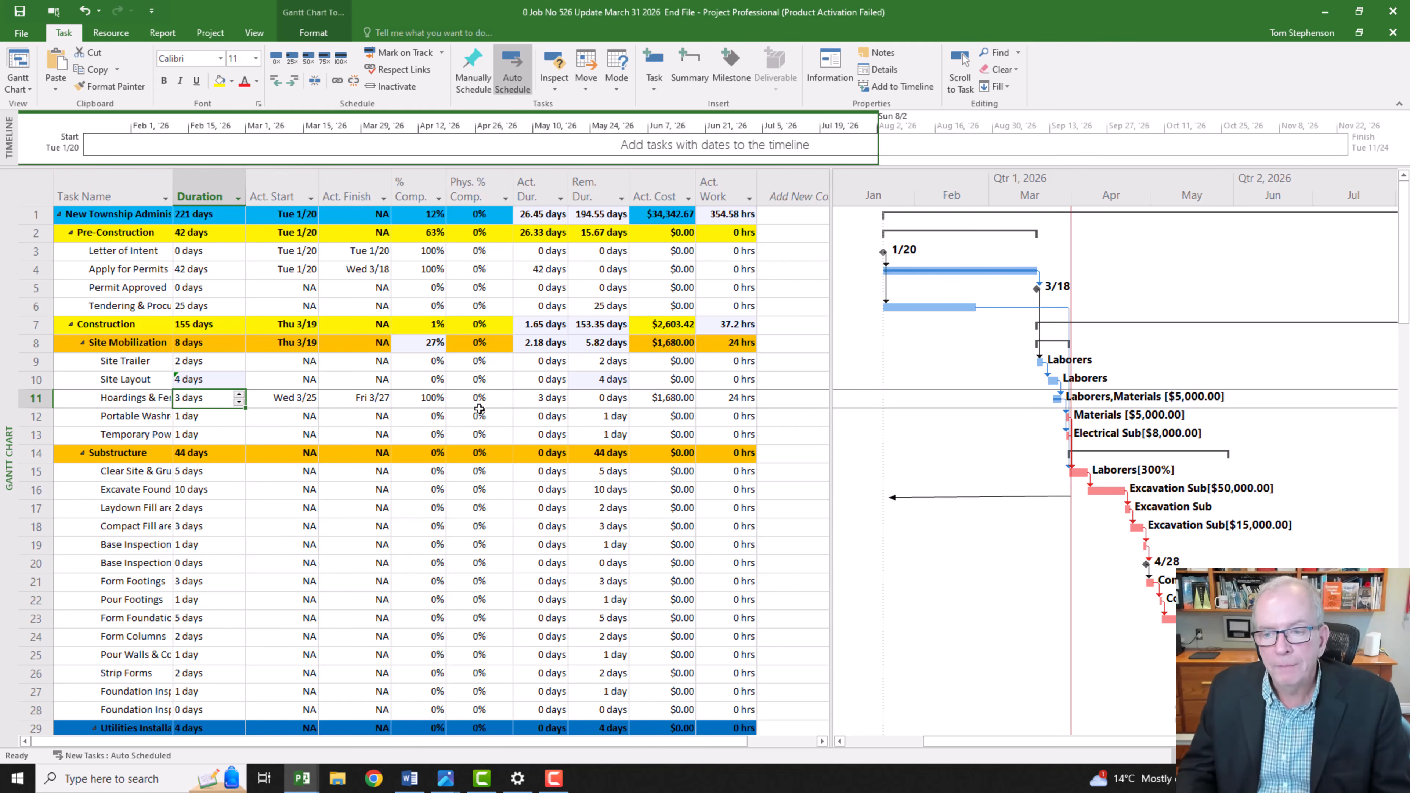
Step: Undo the Site Layout duration change and the 100% completion of Hoardings & Fencing & Signage
key("ctrl+z")
key("ctrl+z")
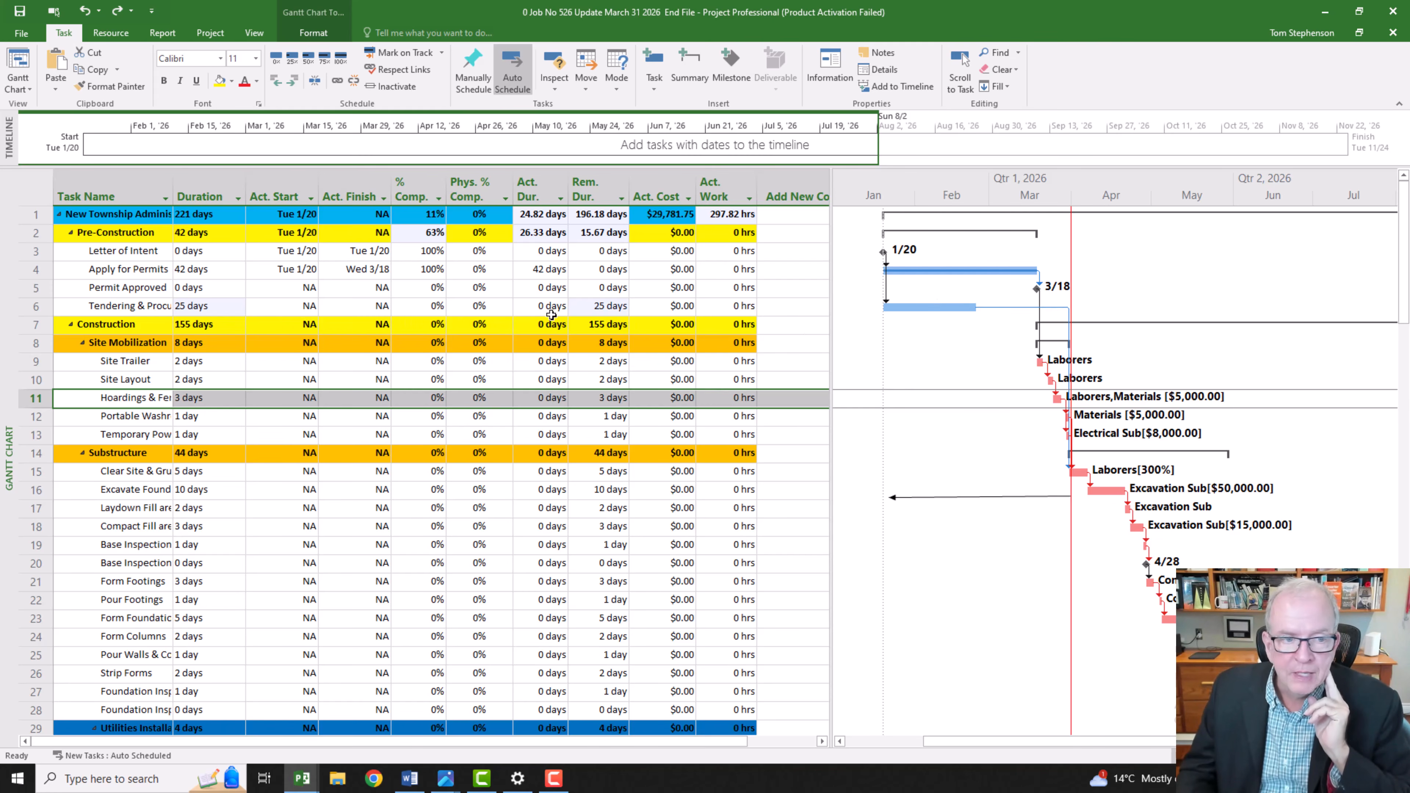
Step: Mark the Tendering & Procurement and Site Trailer tasks as 100% complete
left_click(29, 309)
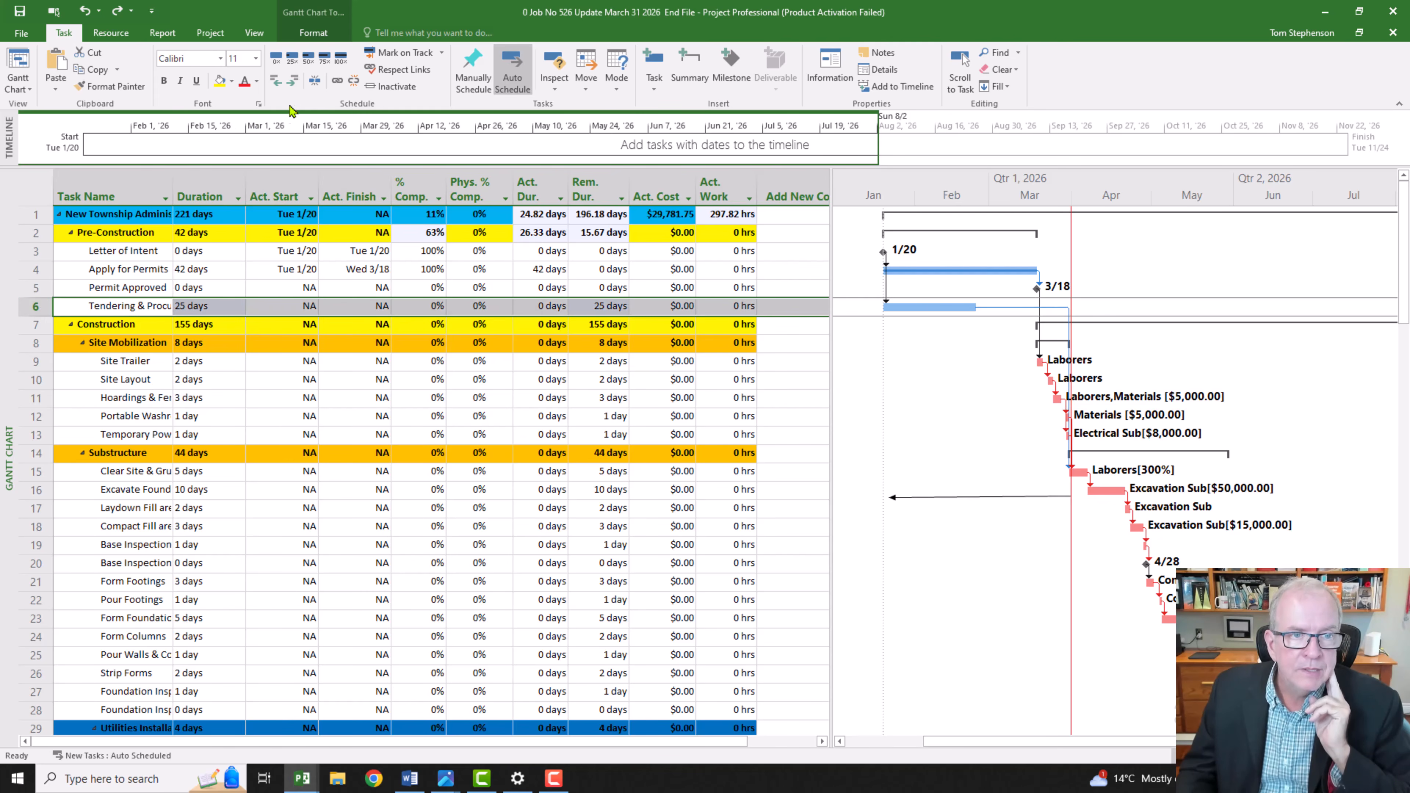
left_click(340, 58)
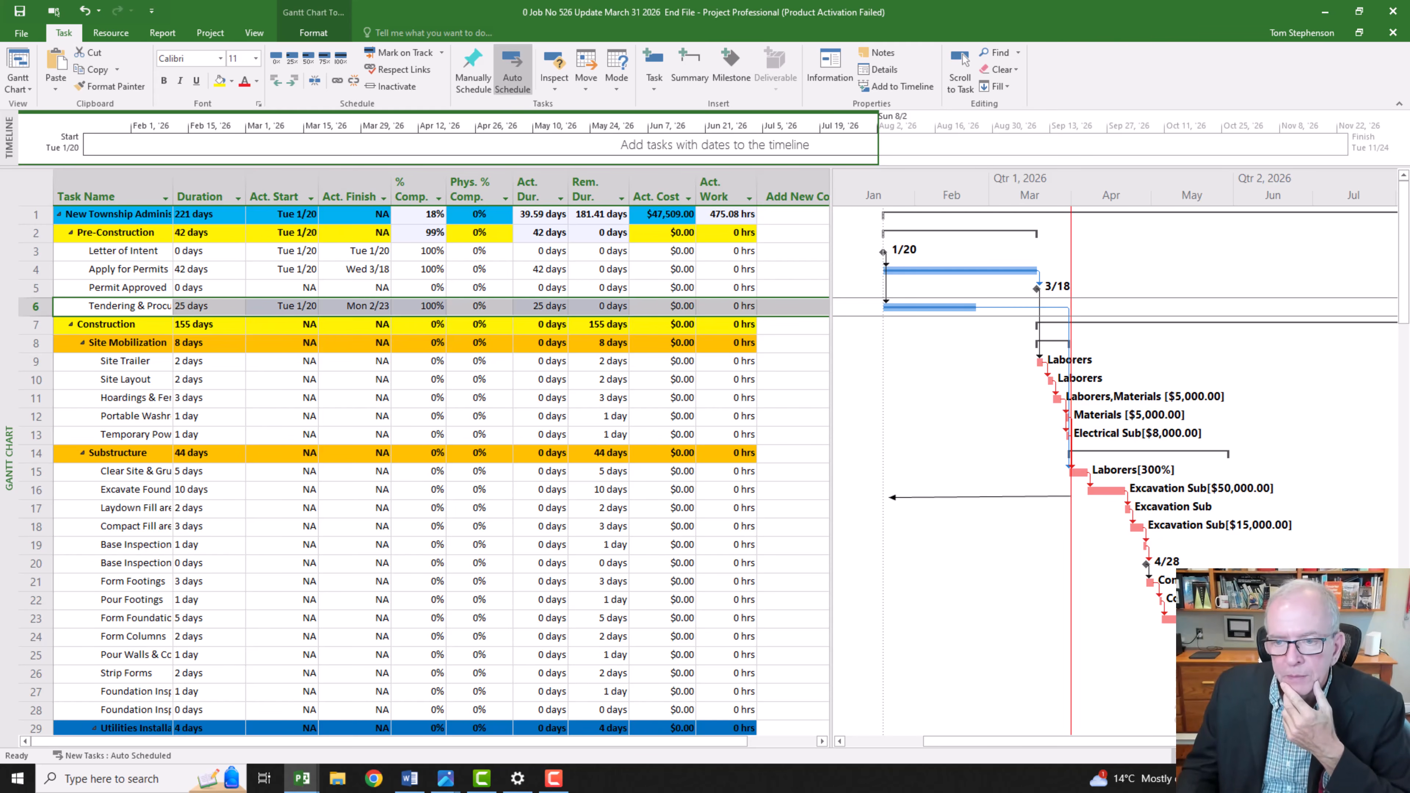
left_click(1395, 756)
left_click(1395, 755)
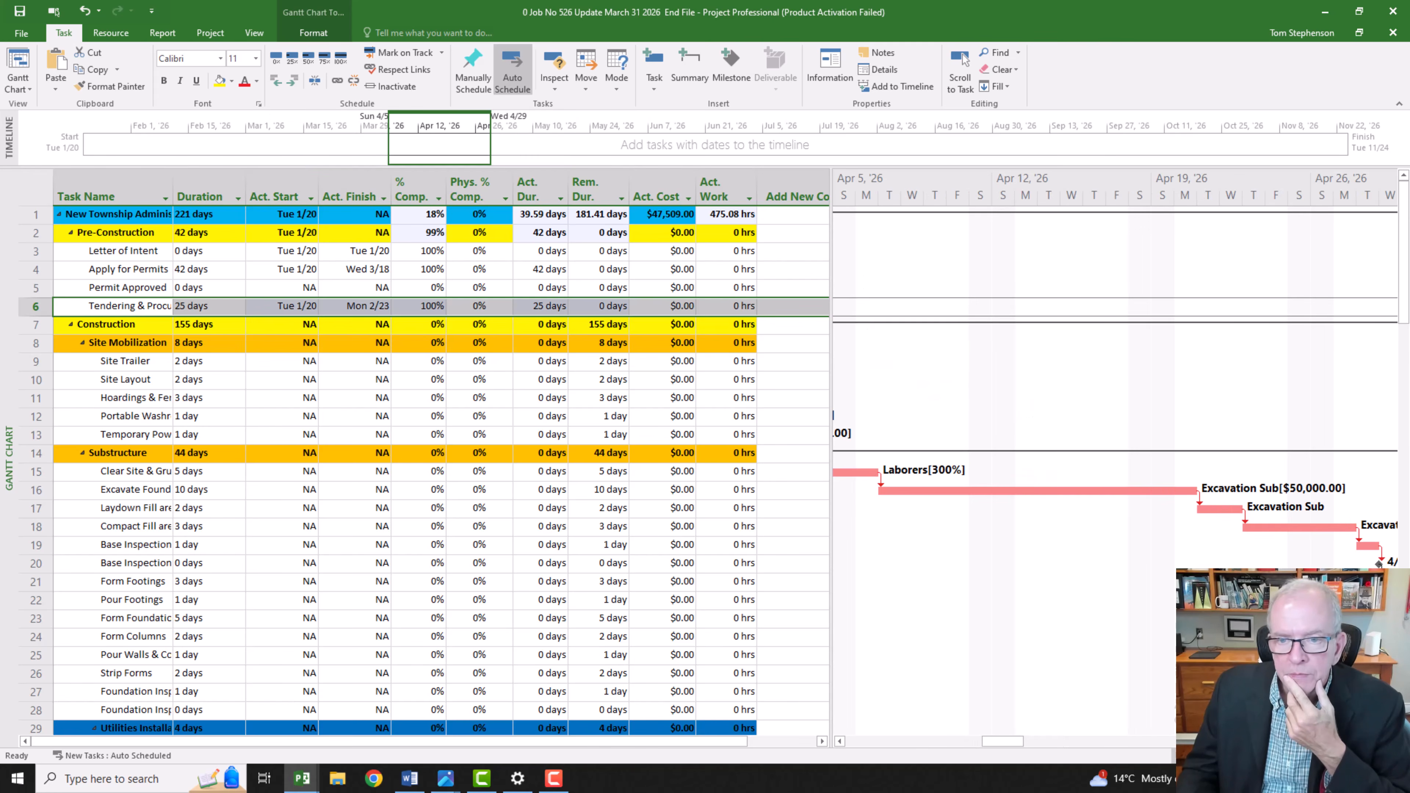
left_click_drag(1010, 742, 976, 741)
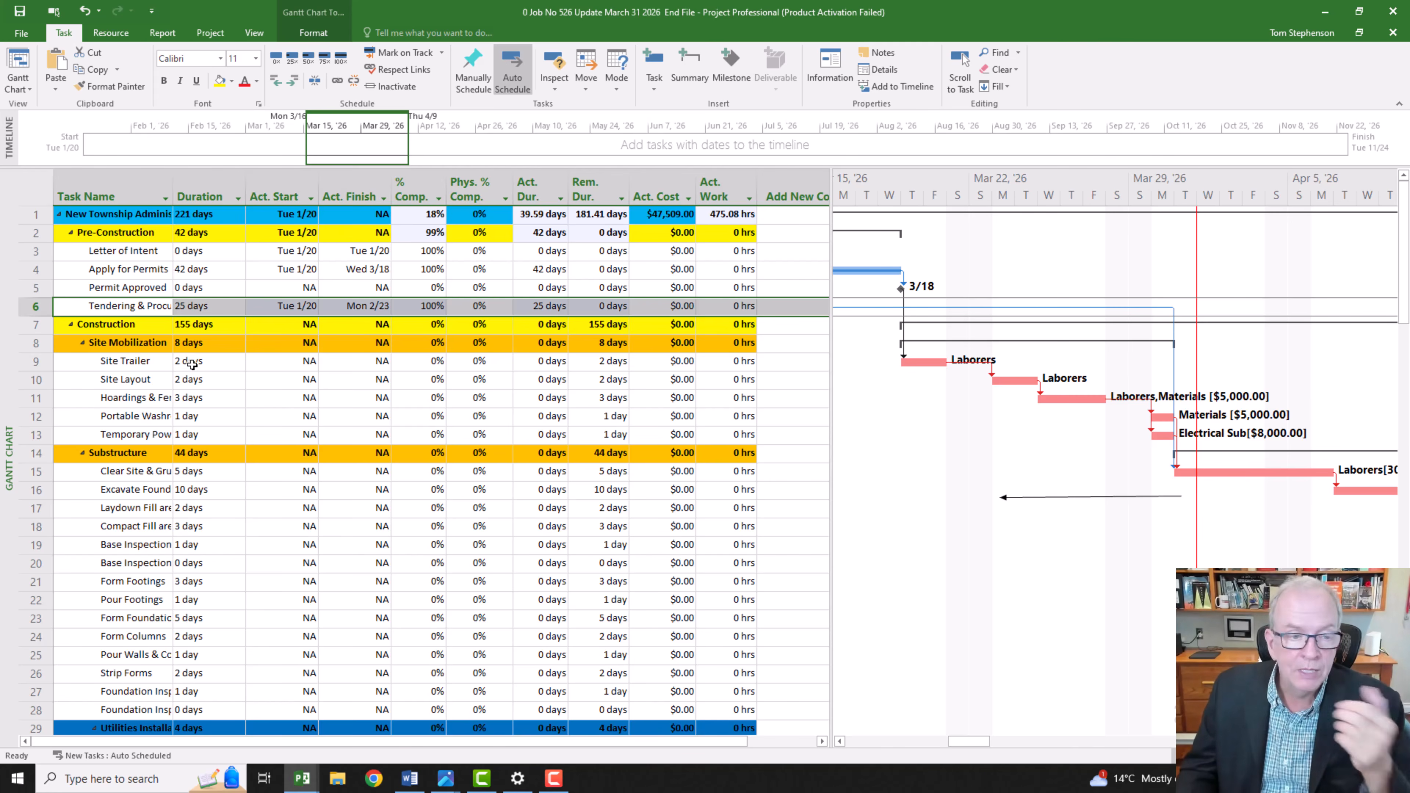
left_click(35, 361)
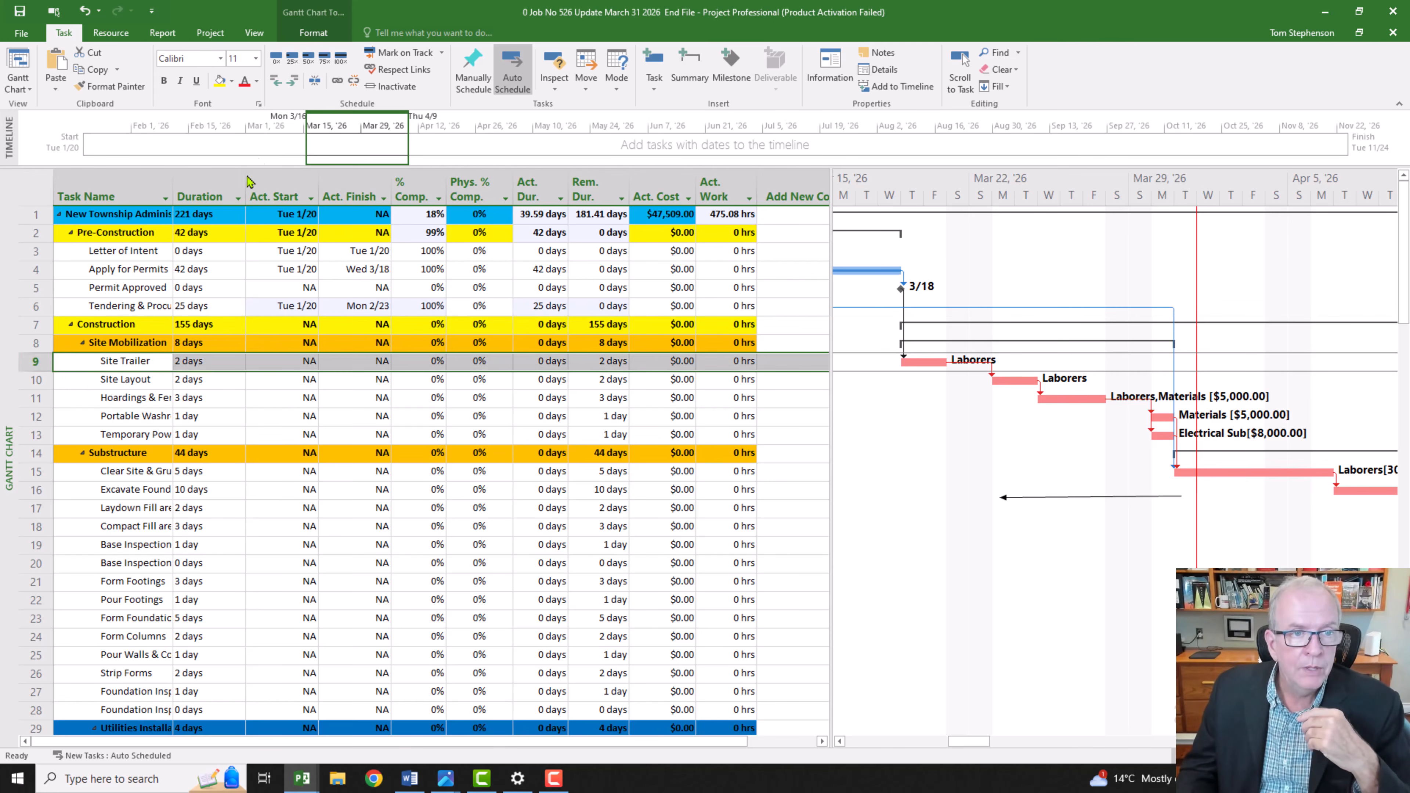
left_click(340, 58)
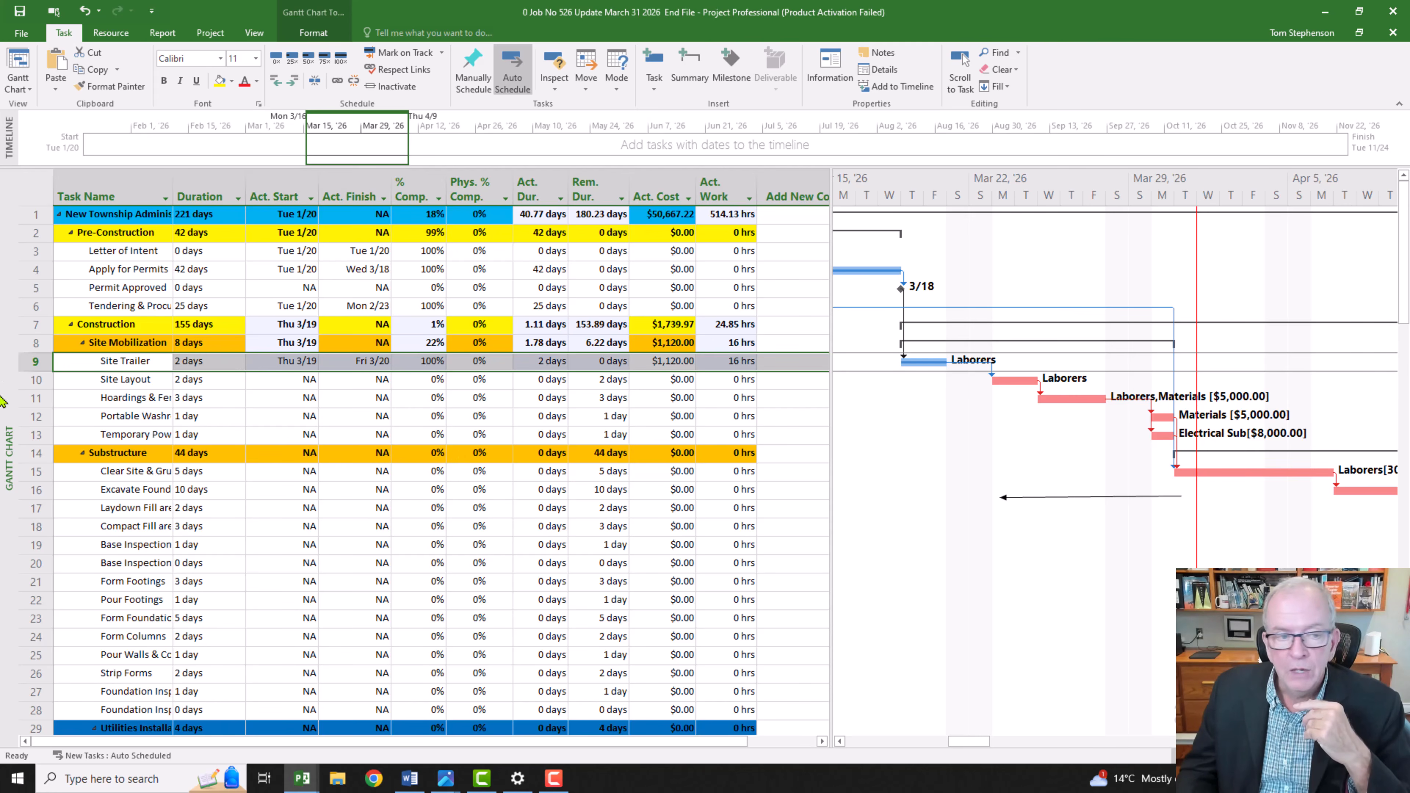
Step: Mark Site Layout as 100% complete and widen the Task Name column to fit the longer task names
left_click(34, 380)
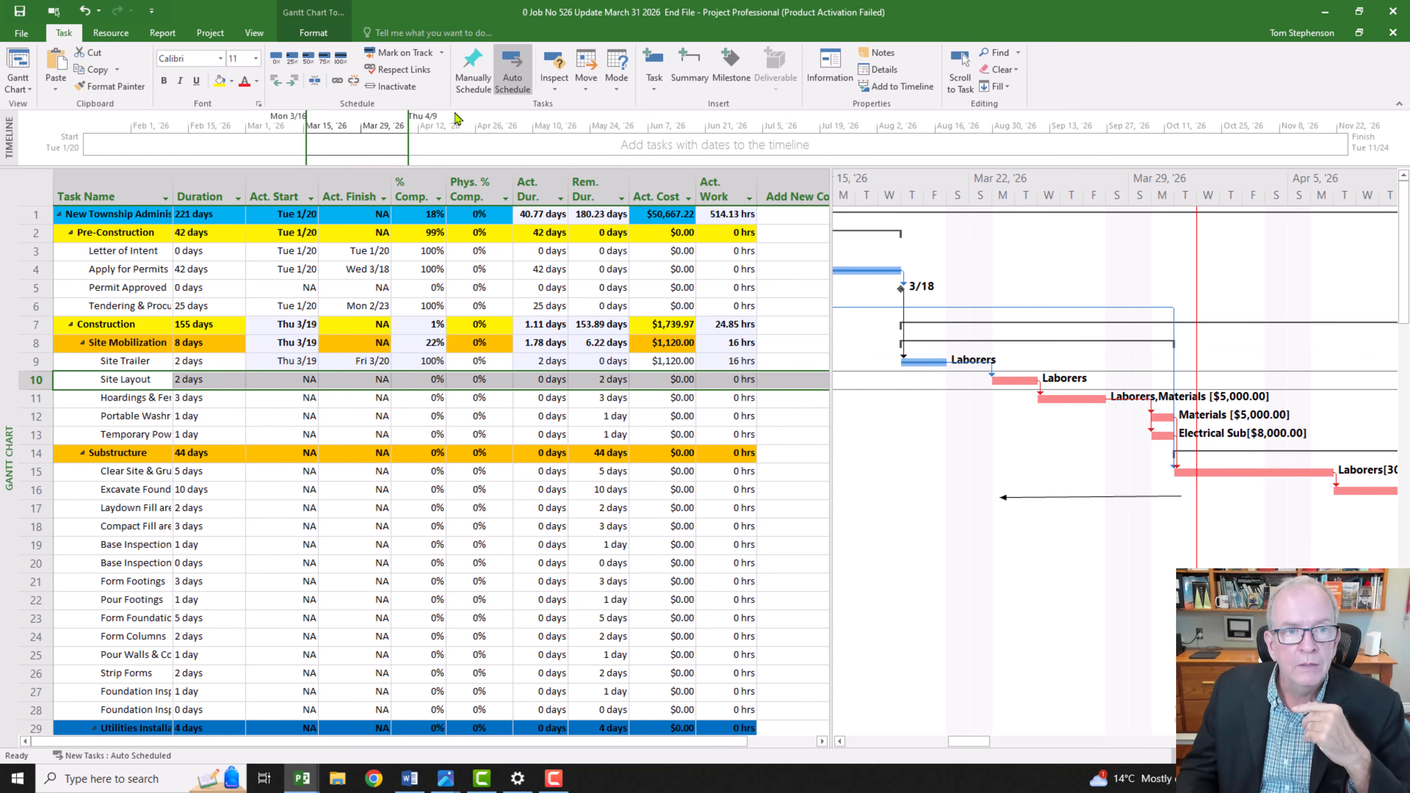
left_click(342, 60)
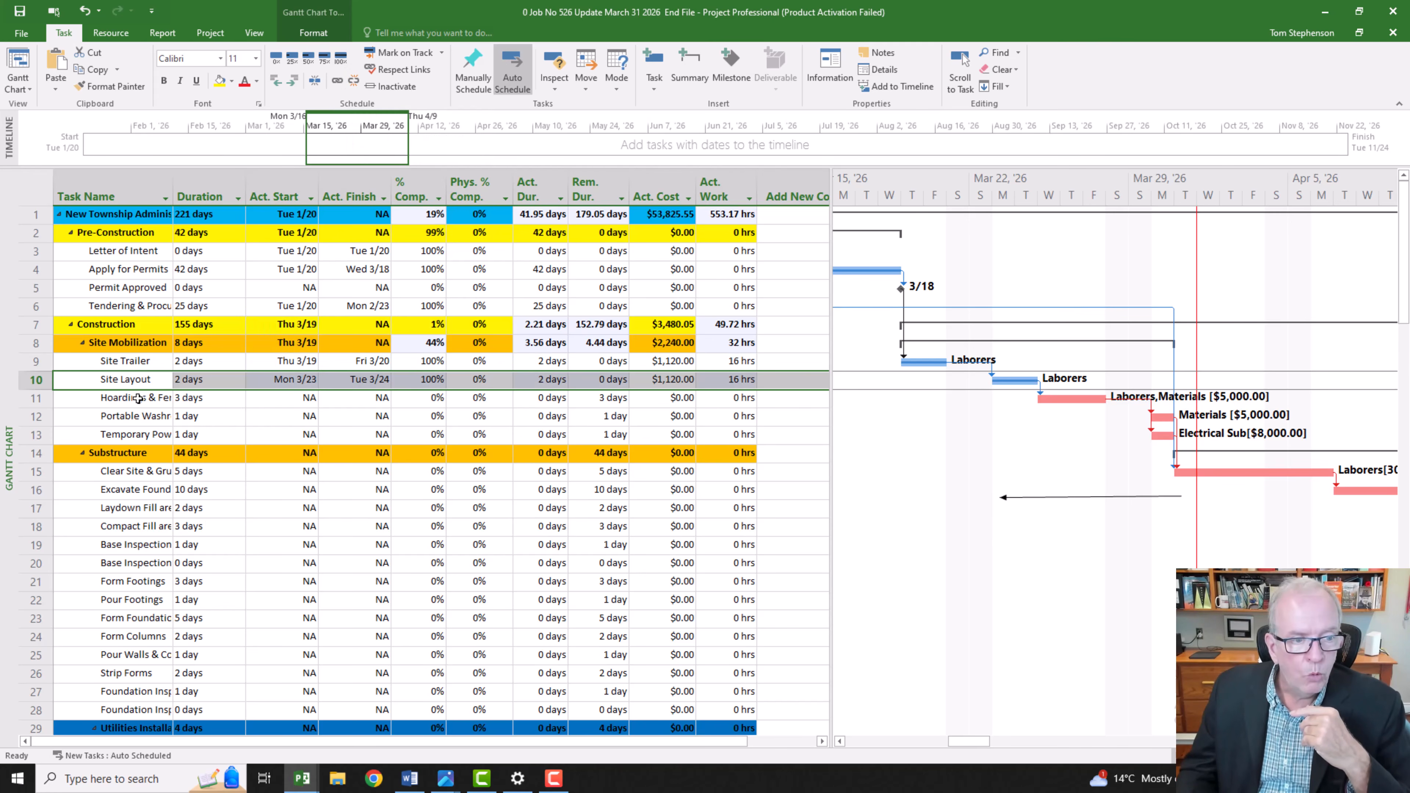
left_click_drag(174, 196, 215, 196)
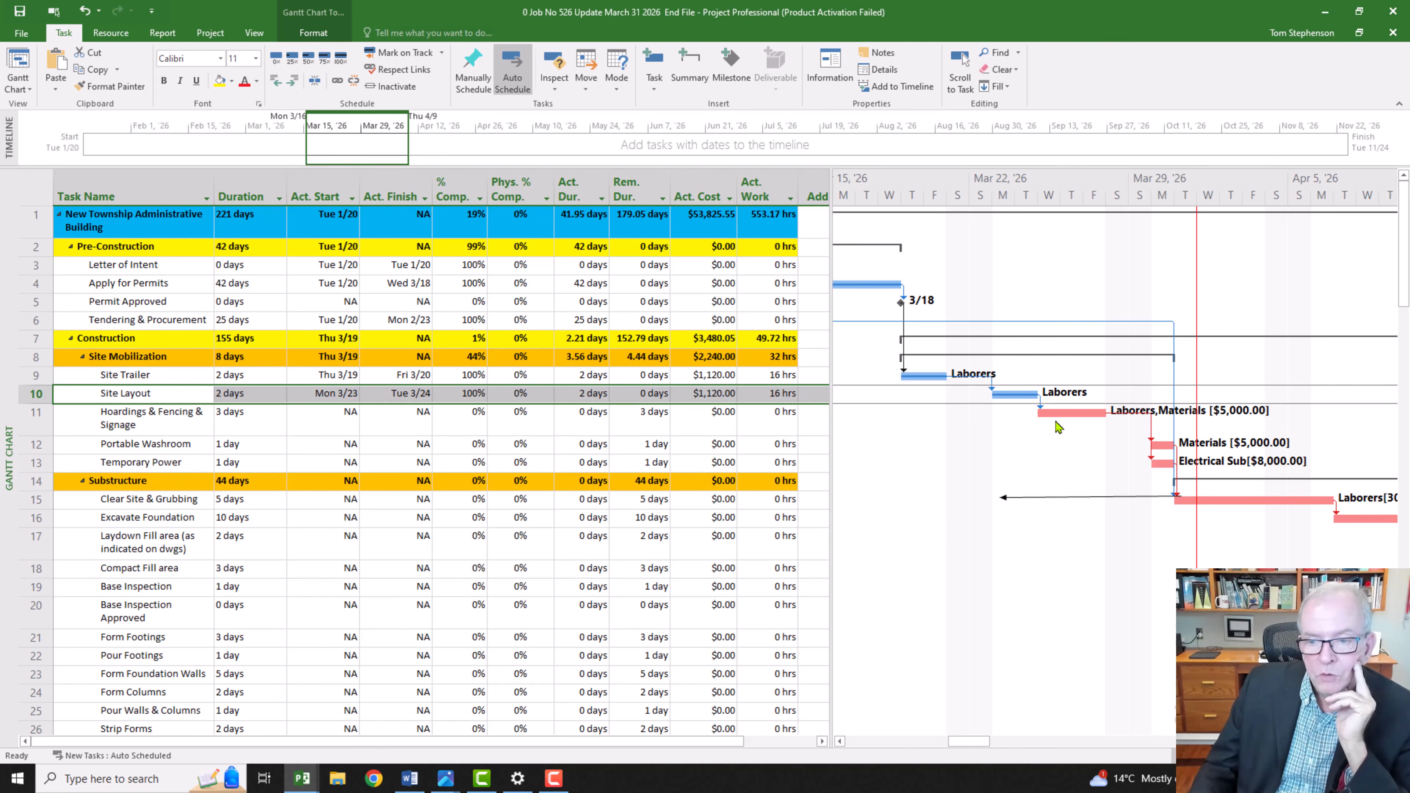
Step: Split the Hoardings & Fencing & Signage bar in the Gantt chart and rejoin its two portions
left_click(231, 424)
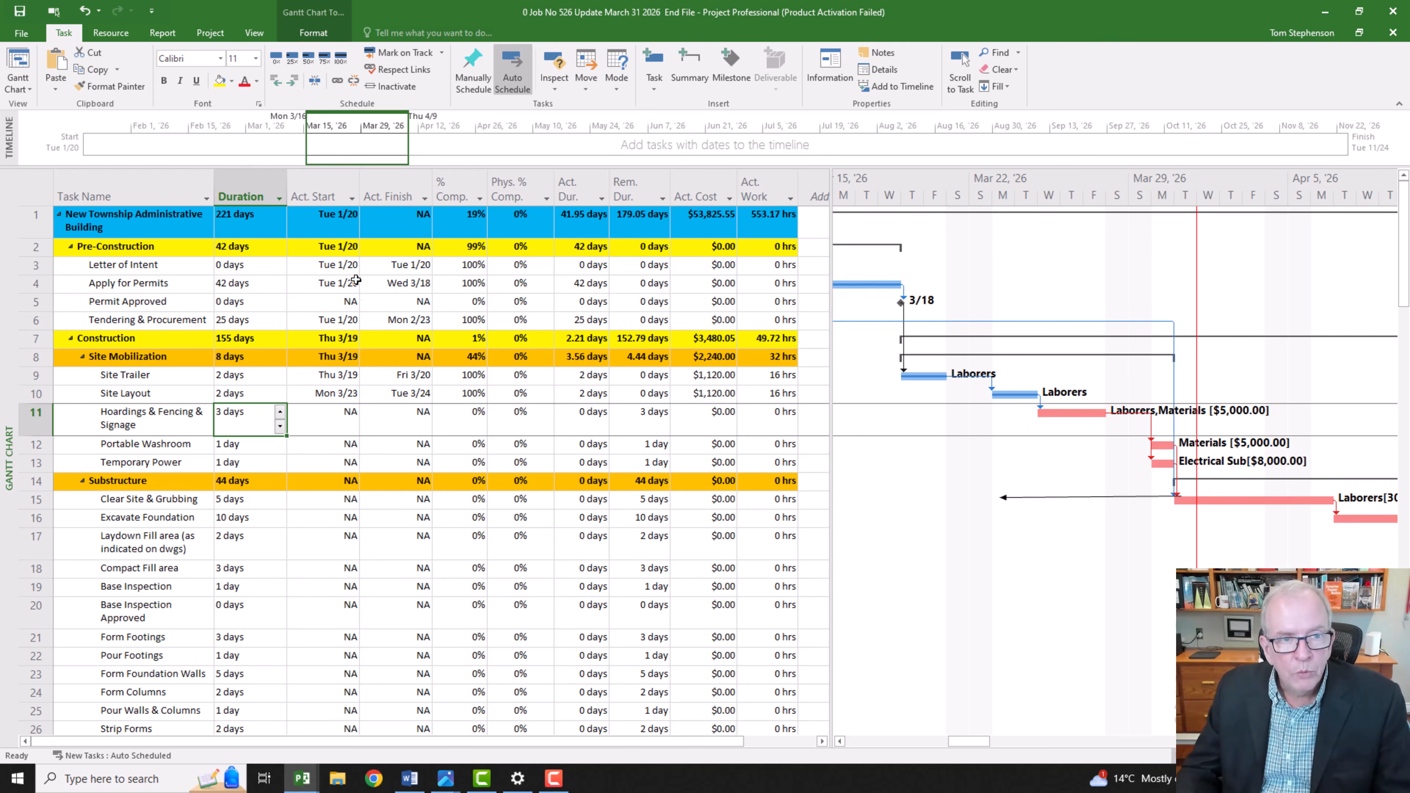
left_click(314, 83)
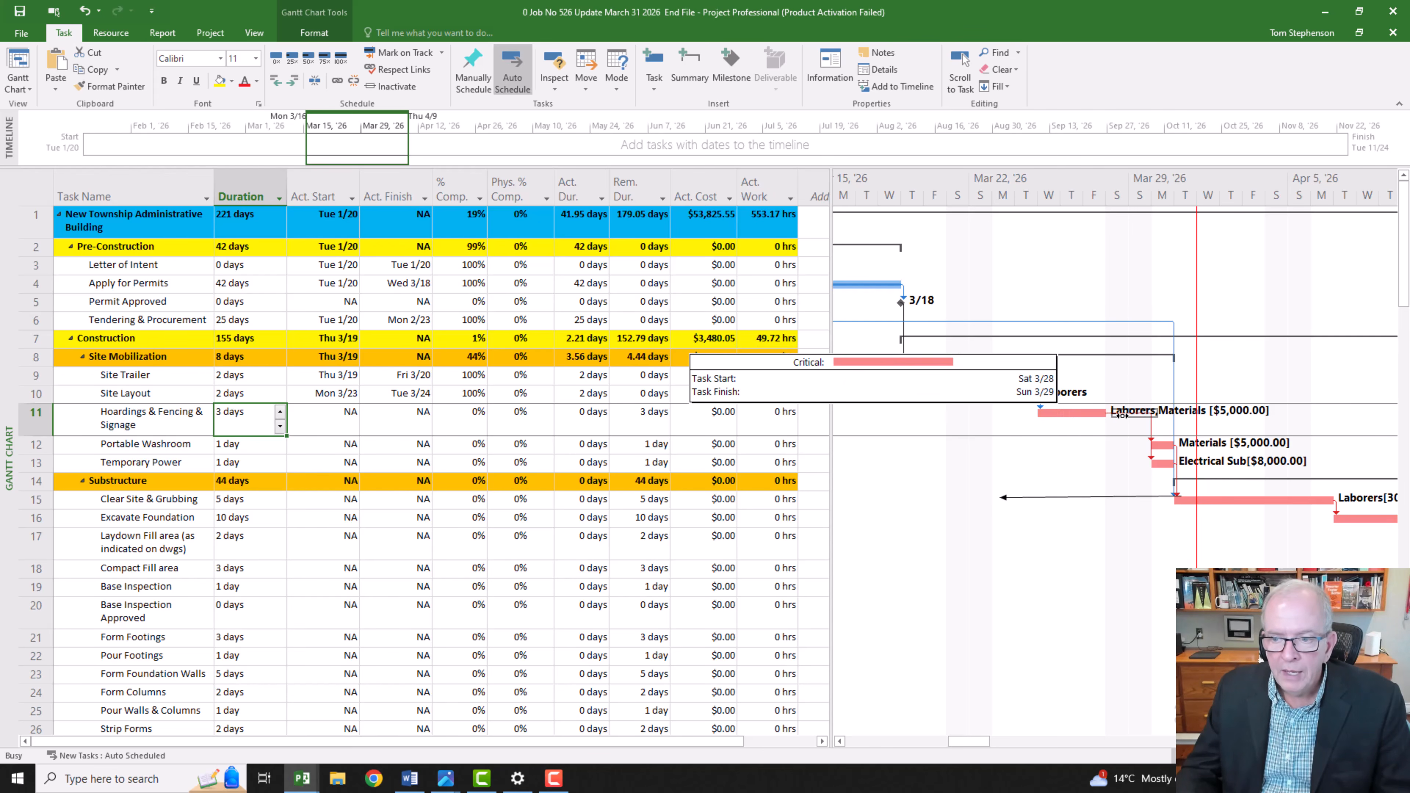
left_click_drag(1159, 414, 1184, 422)
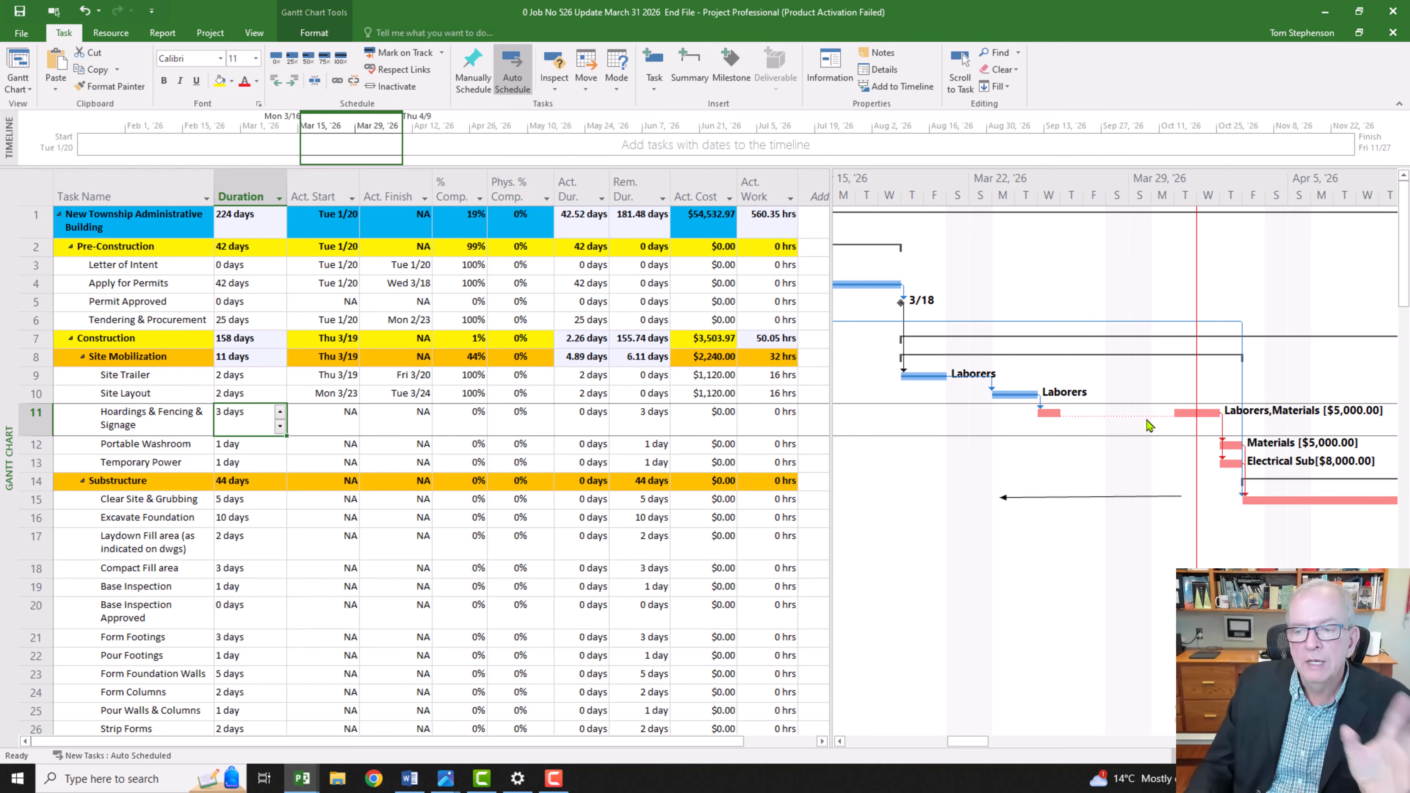
left_click_drag(1180, 416, 1043, 423)
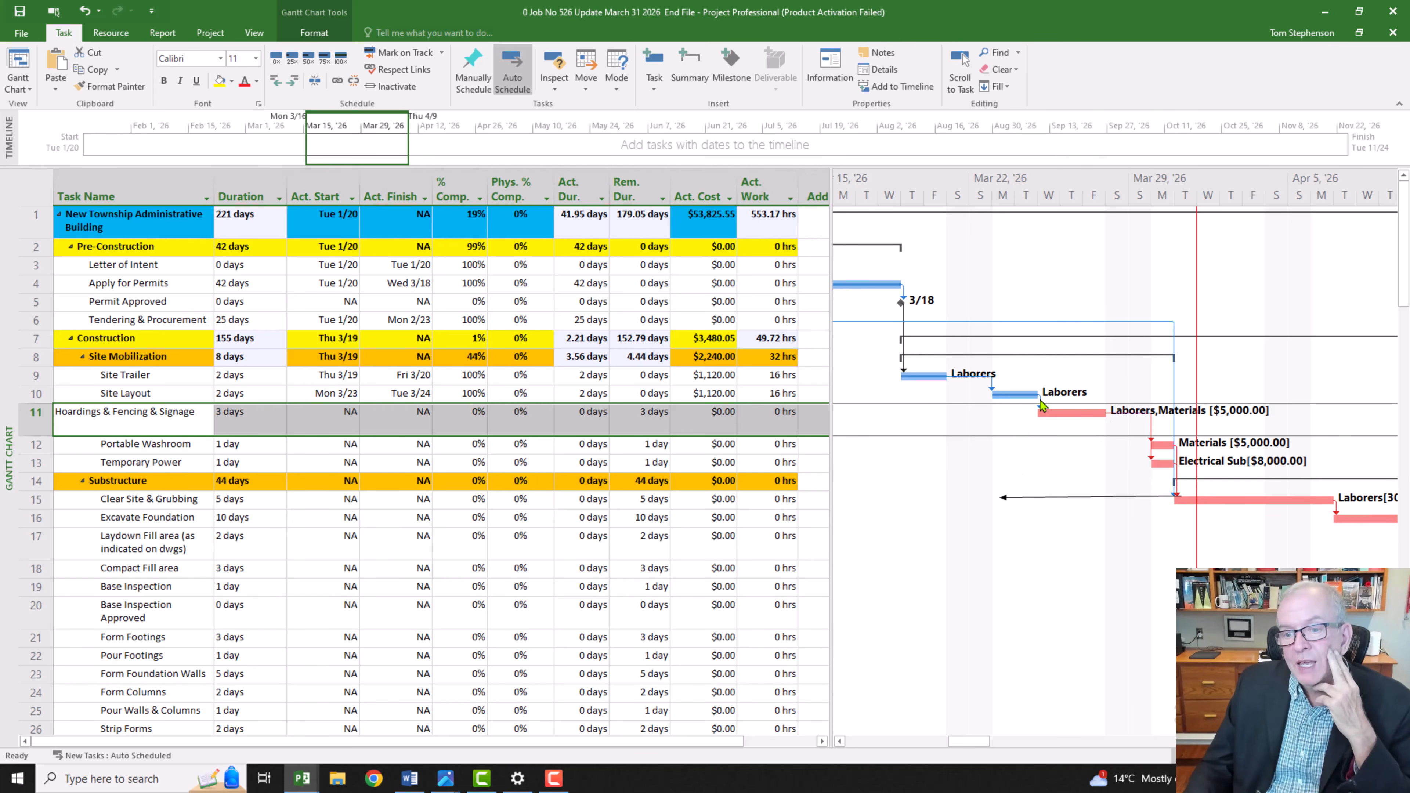
Step: Set a 2-day lag on the link from Site Layout to Hoardings & Fencing & Signage, and undo it
mouse_move(1042, 405)
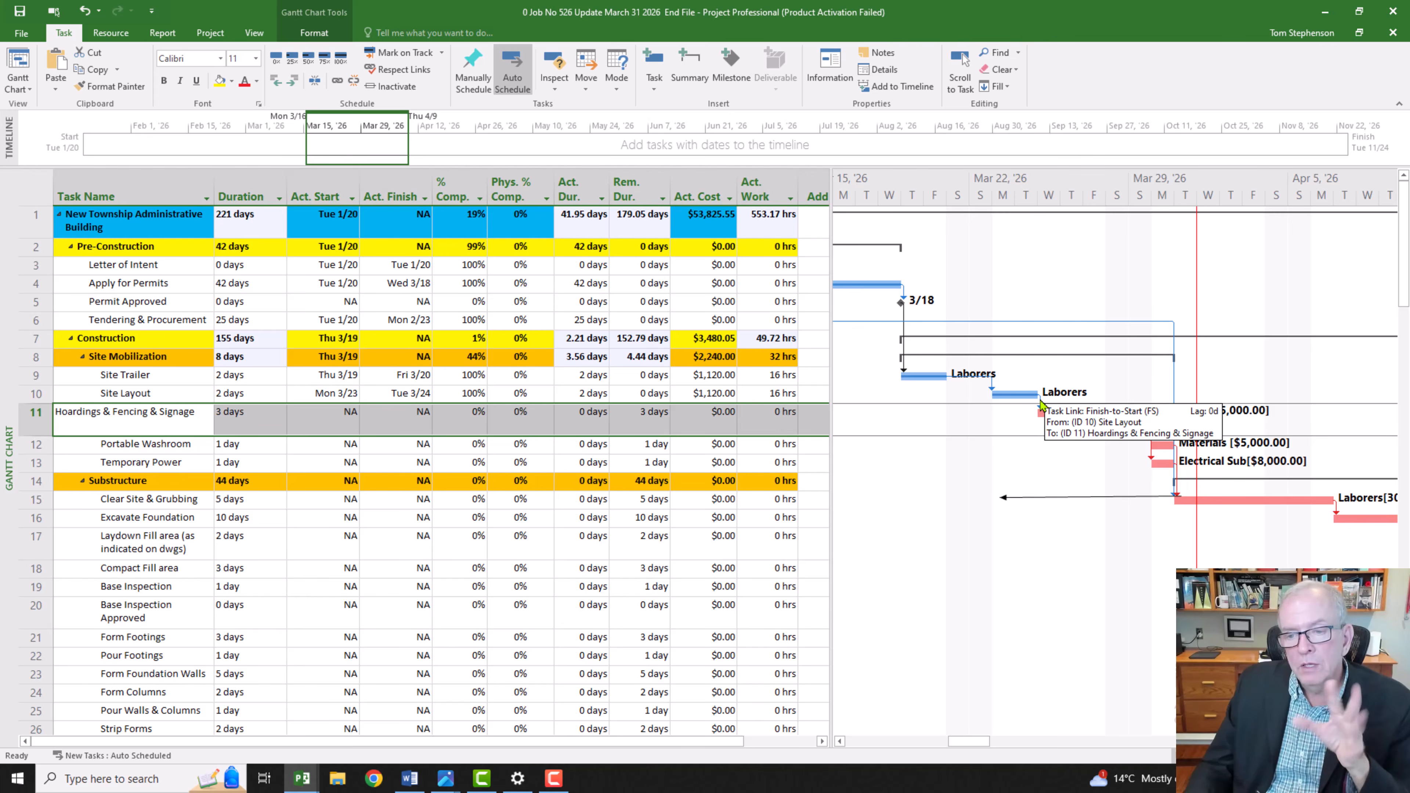
double_click(1041, 405)
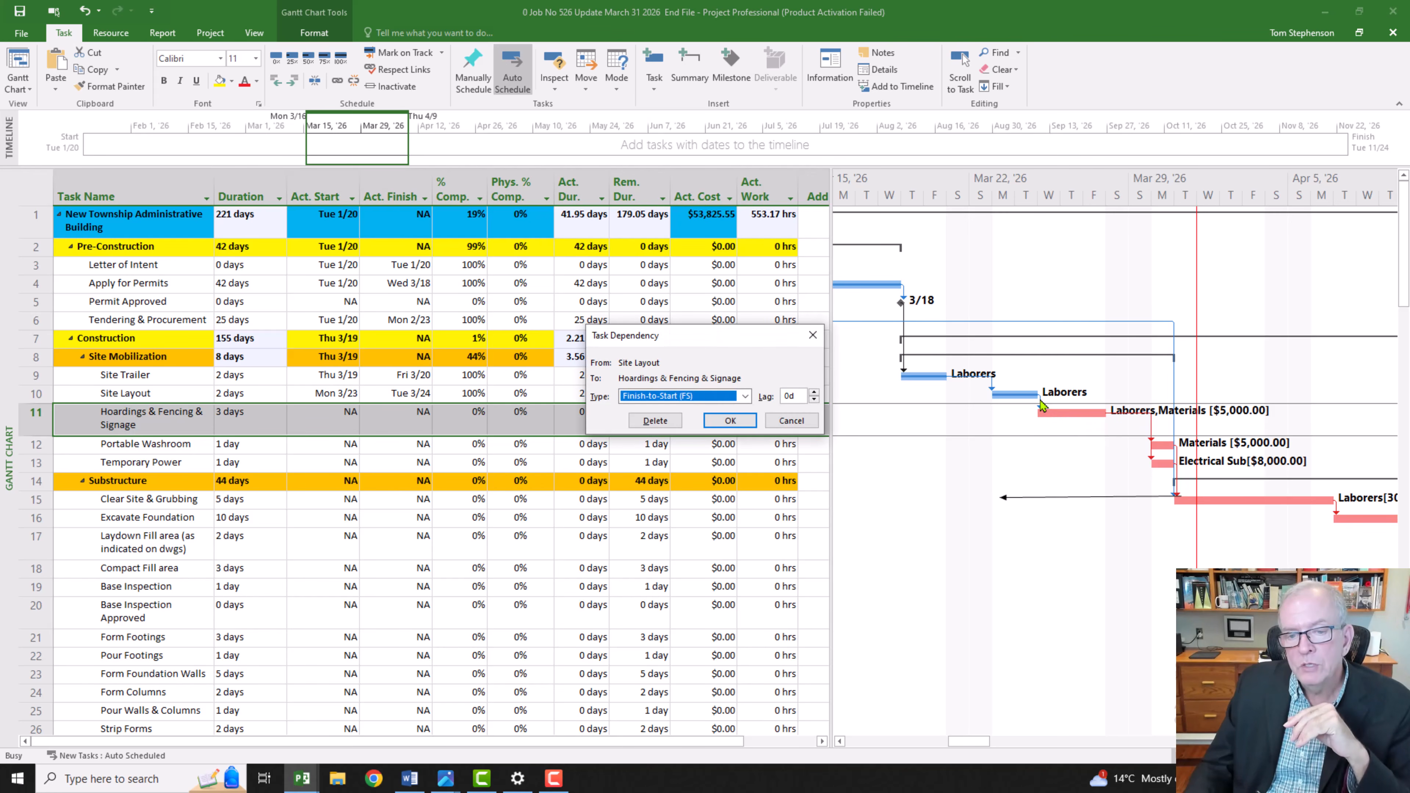
left_click(815, 393)
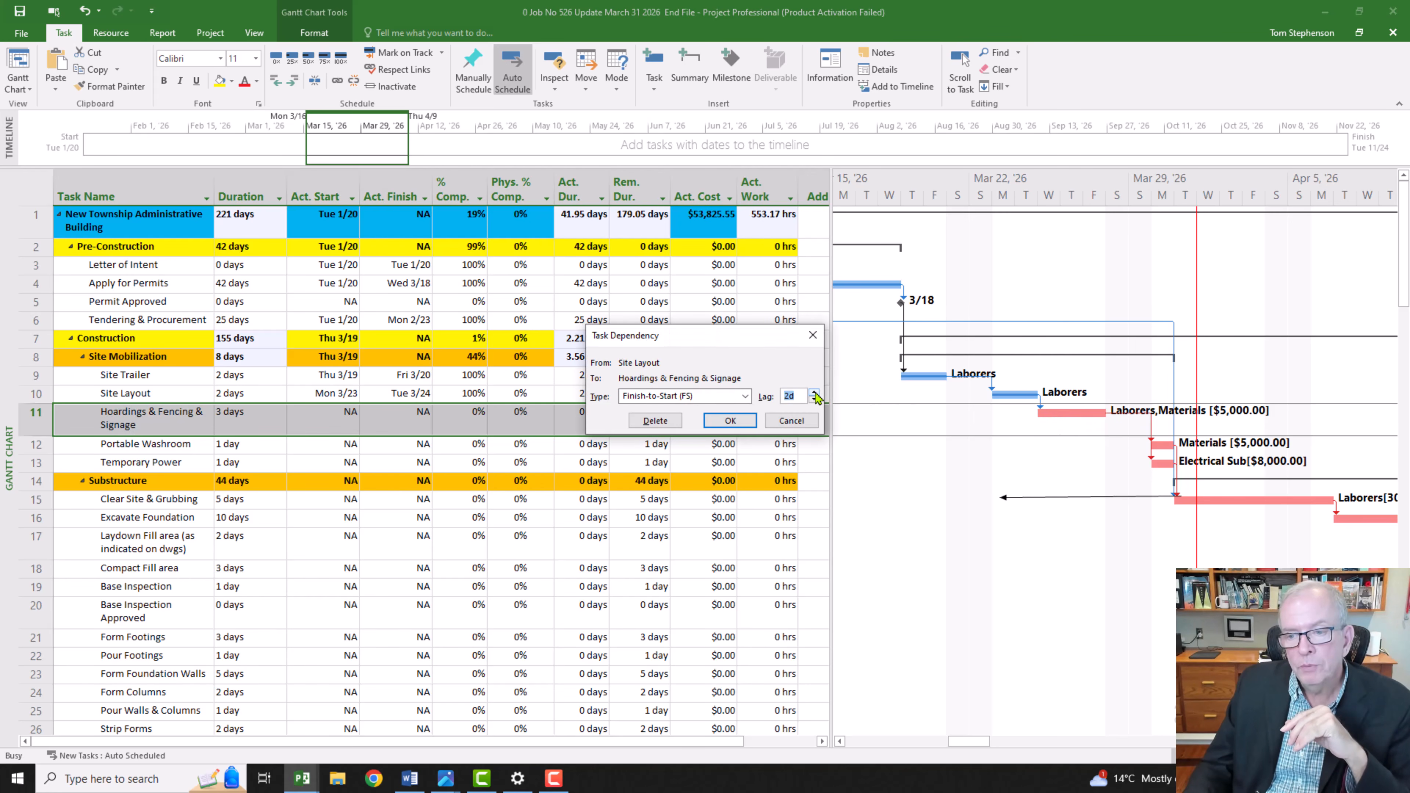
left_click(730, 420)
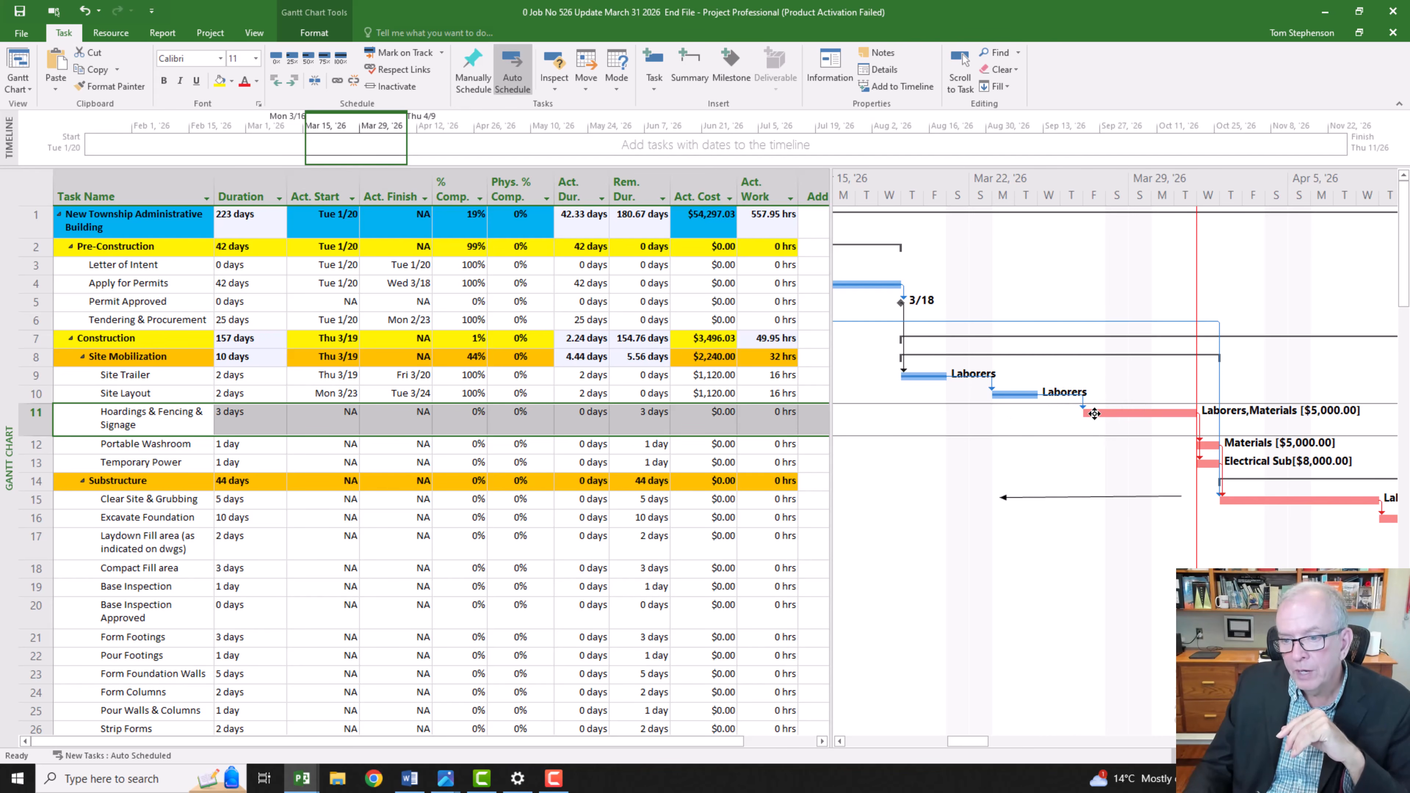
mouse_move(1093, 413)
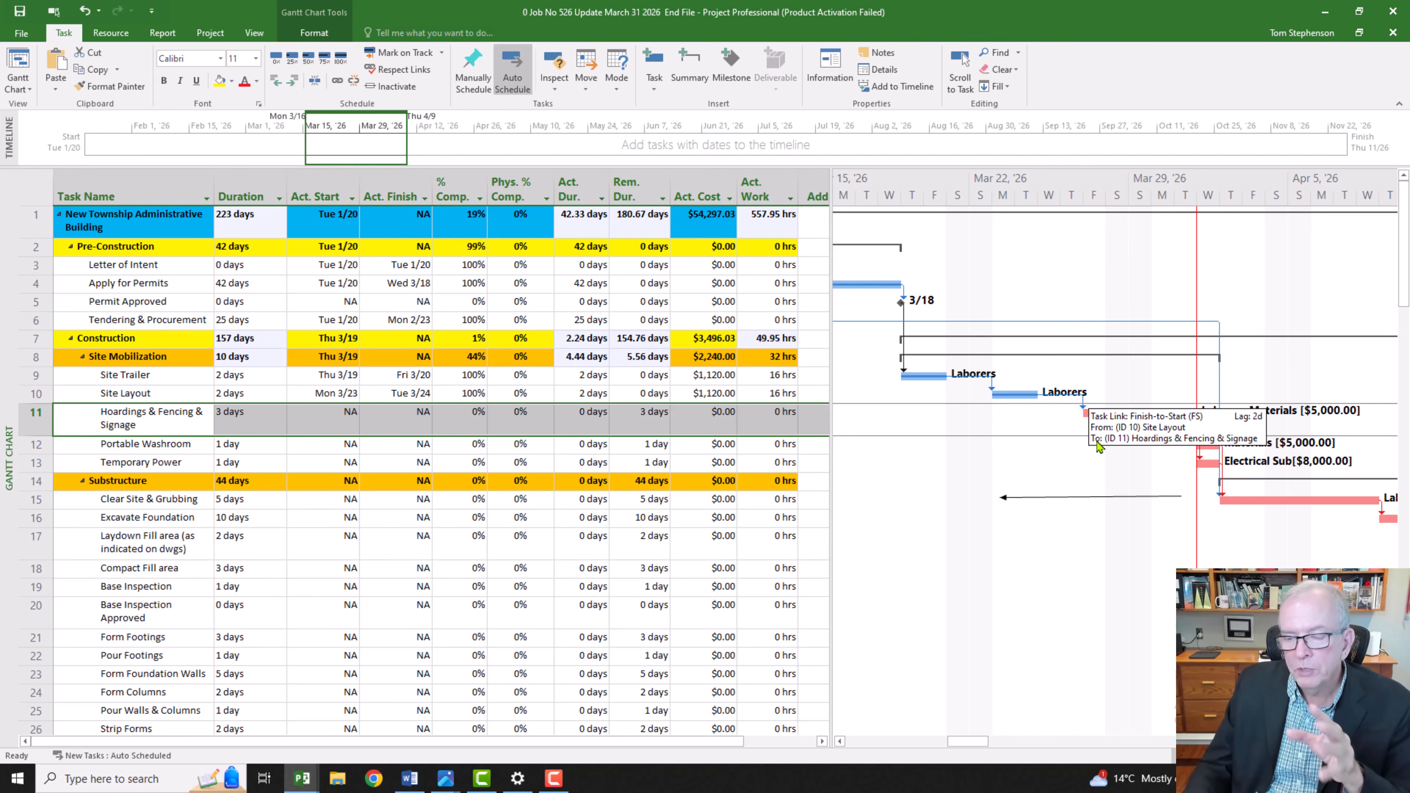
left_click(173, 429)
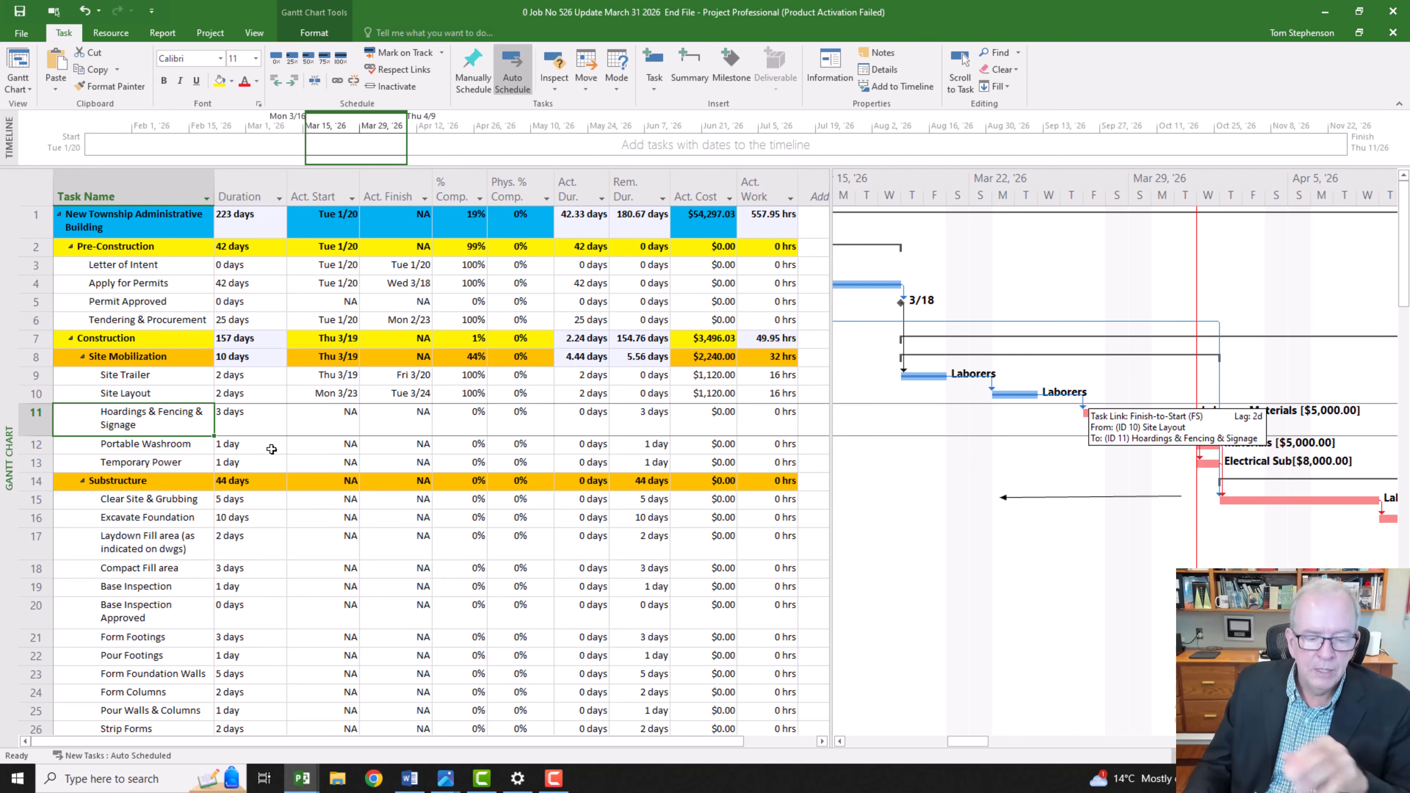
key("ctrl+z")
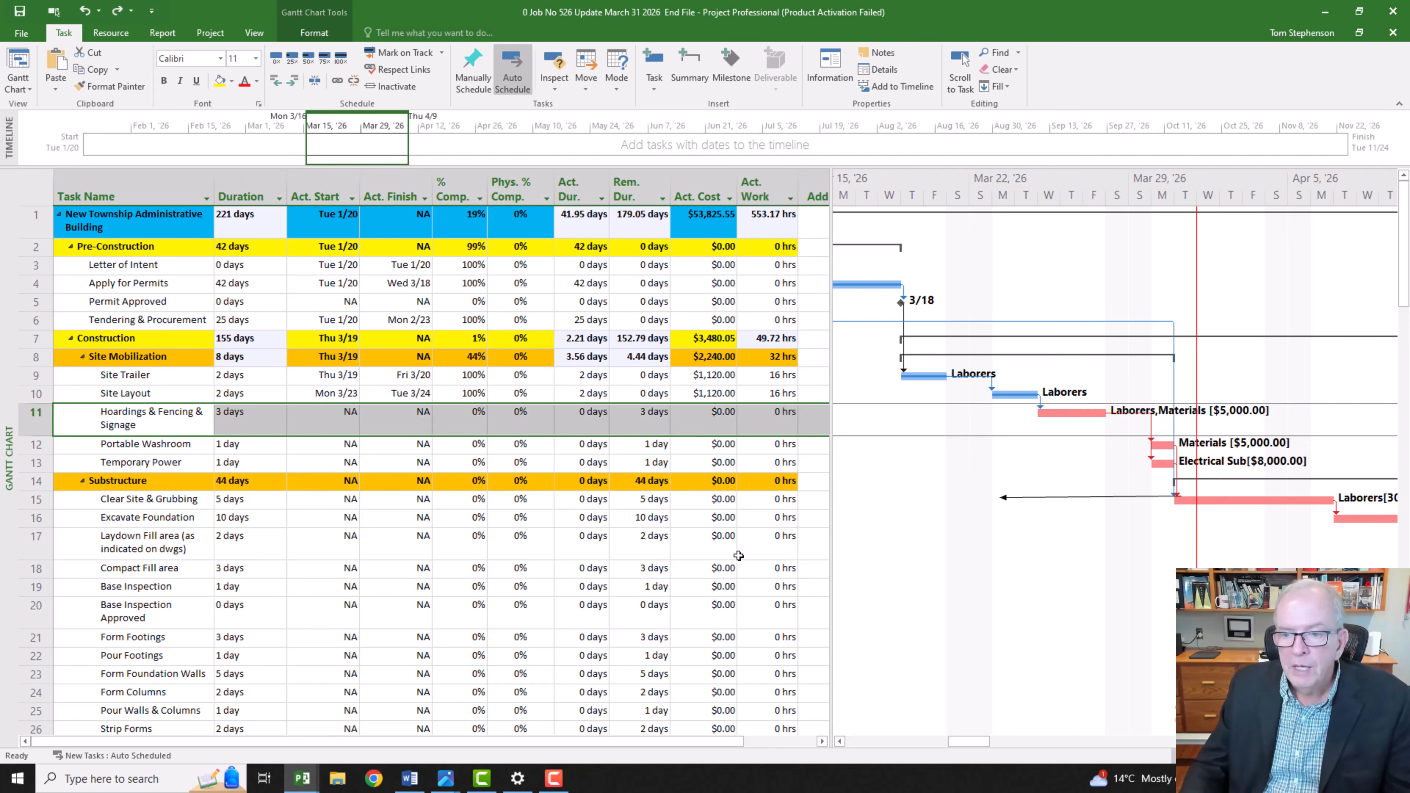
Step: Set the actual start of Hoardings & Fencing & Signage to March 26, 2026
left_click(340, 426)
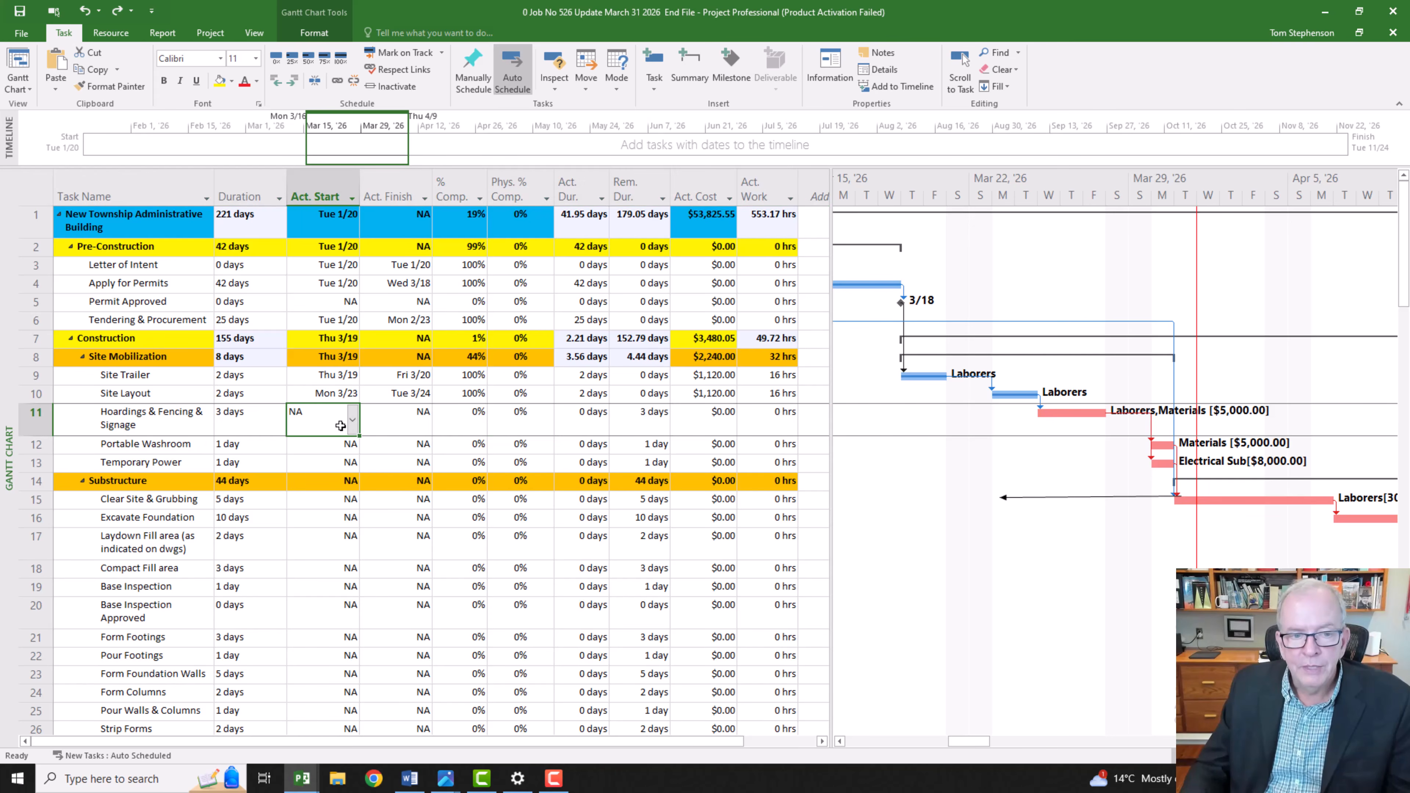
left_click(352, 420)
double_click(349, 444)
double_click(350, 444)
triple_click(349, 445)
double_click(349, 444)
double_click(349, 444)
double_click(349, 444)
double_click(349, 444)
double_click(350, 445)
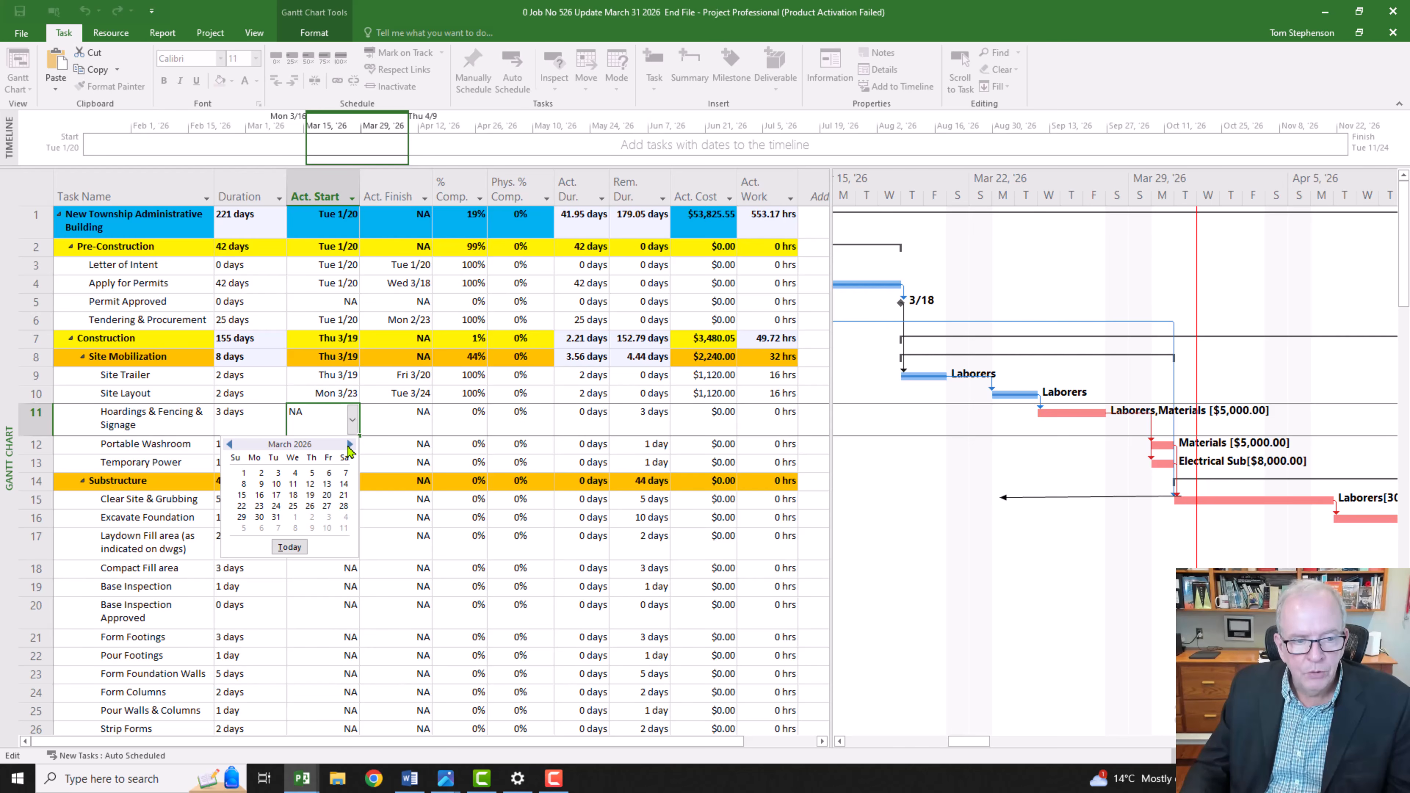
left_click(309, 506)
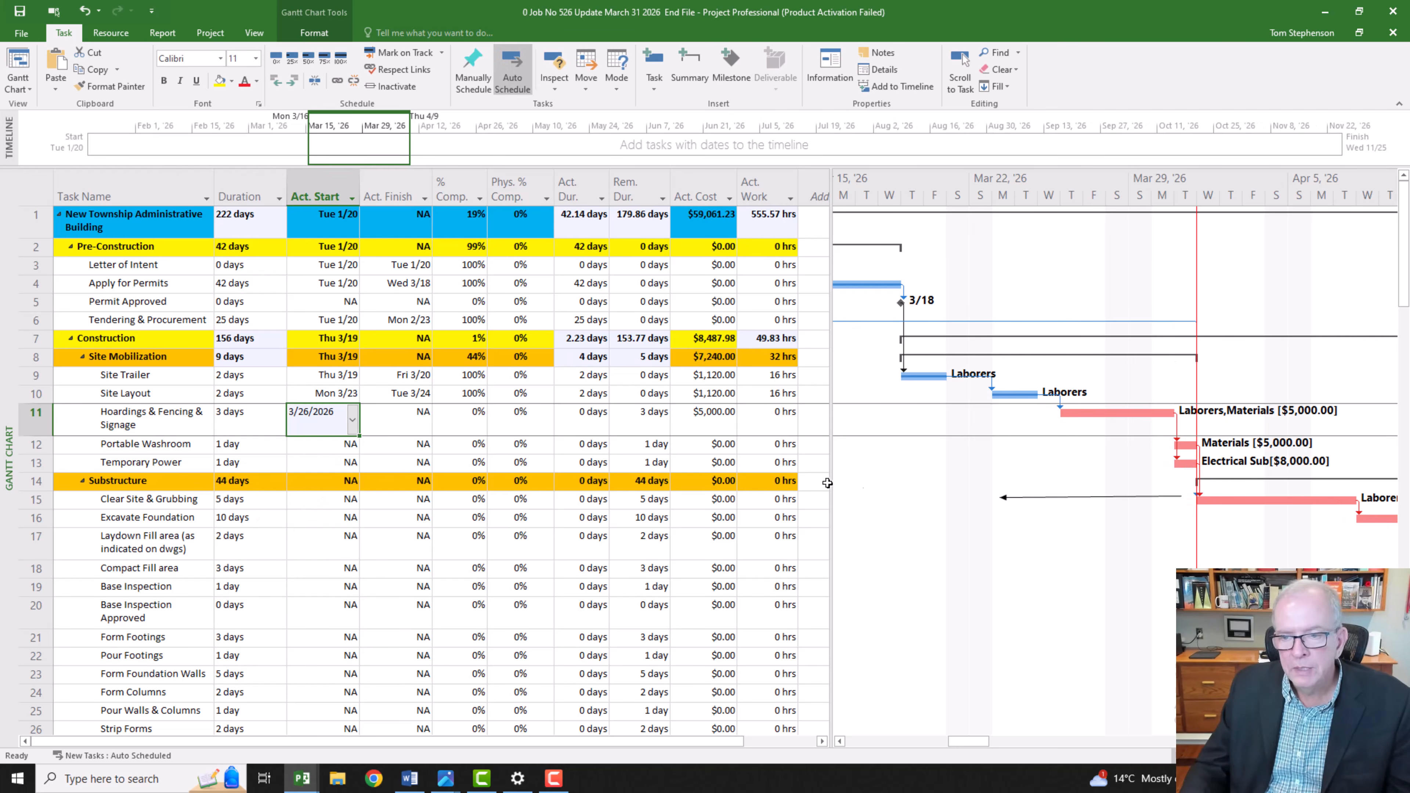
Step: Try March 27, 2026 as the actual start of Hoardings & Fencing & Signage, and undo that change
left_click(352, 420)
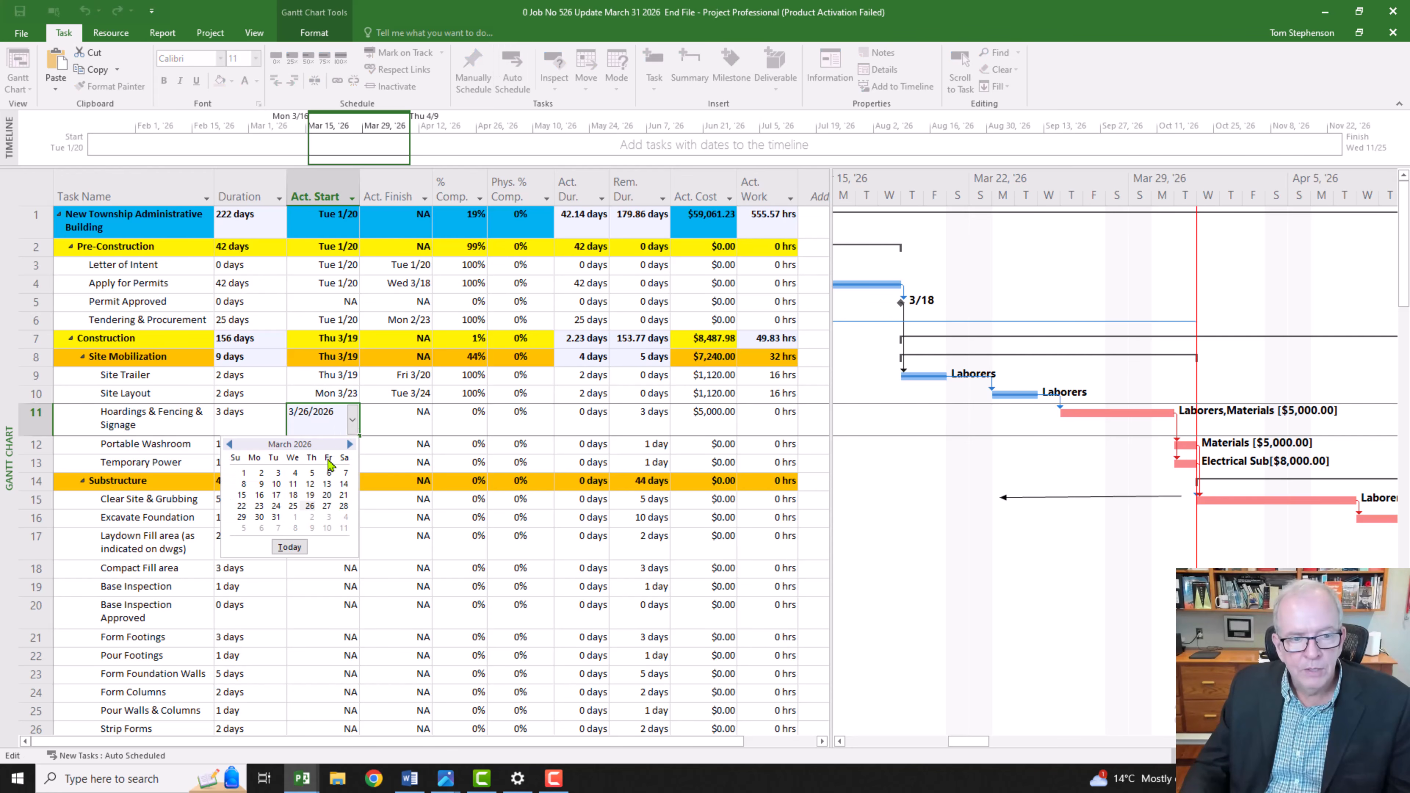
left_click(327, 506)
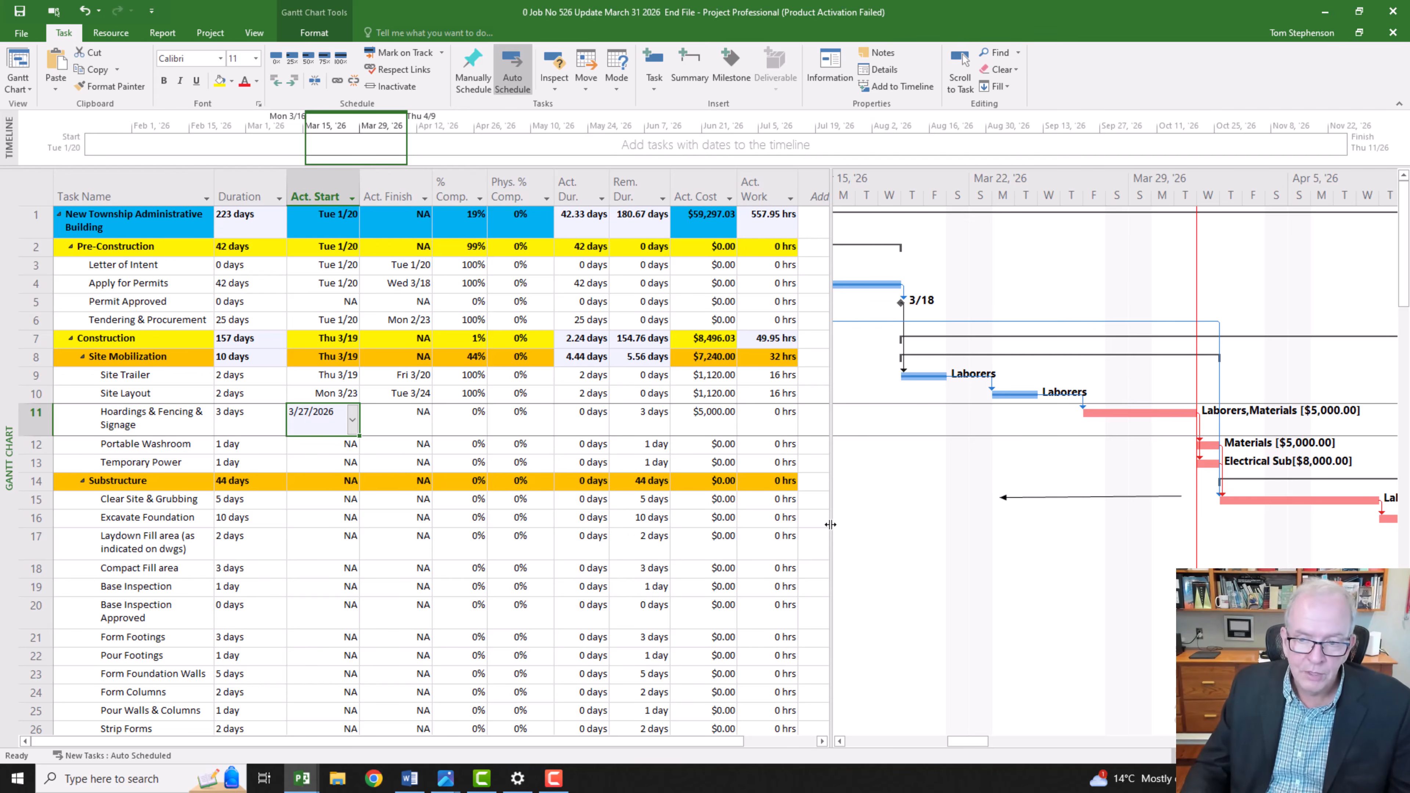
key("ctrl+z")
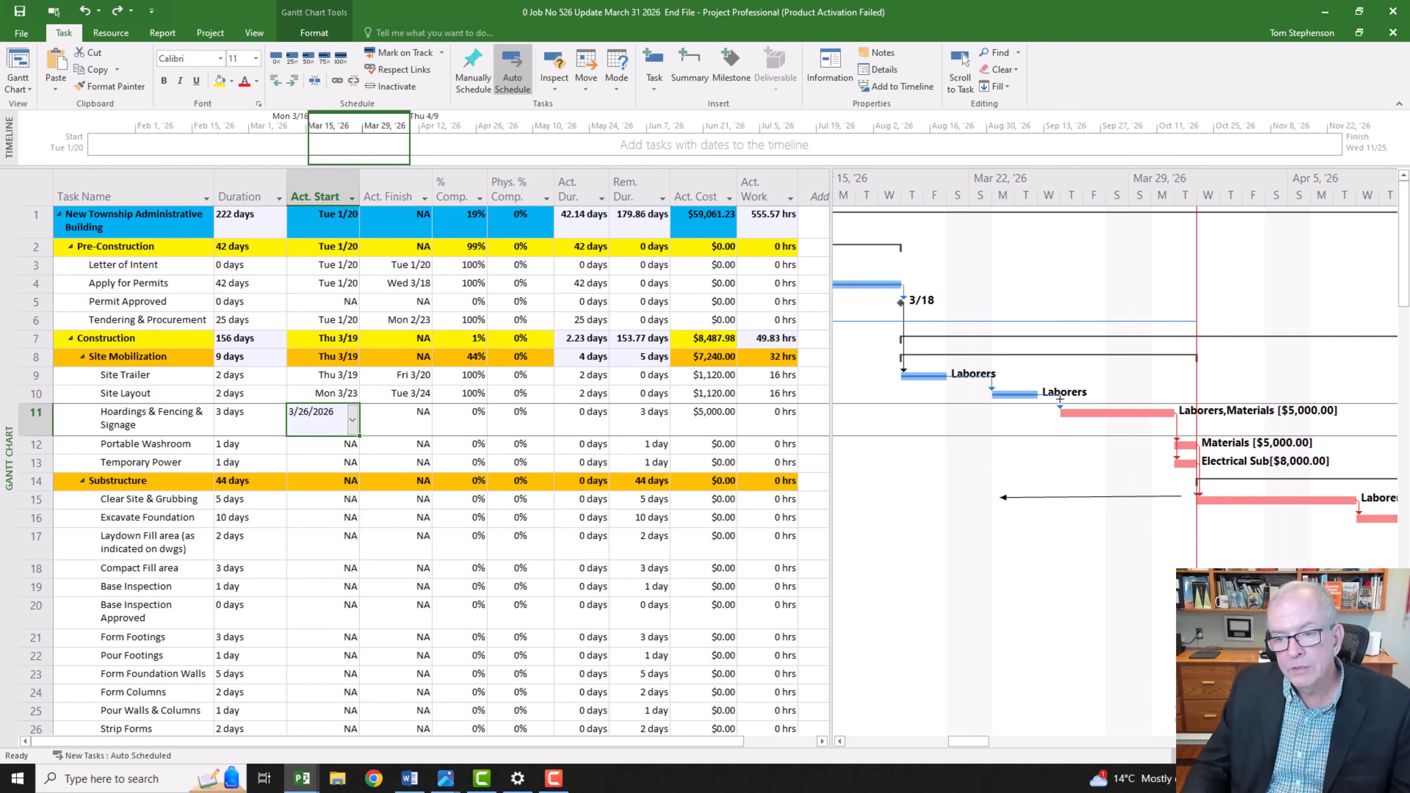
Step: Set a 6-day lag between Site Layout and Hoardings & Fencing & Signage, and undo it together with the March 26 actual start
double_click(1061, 406)
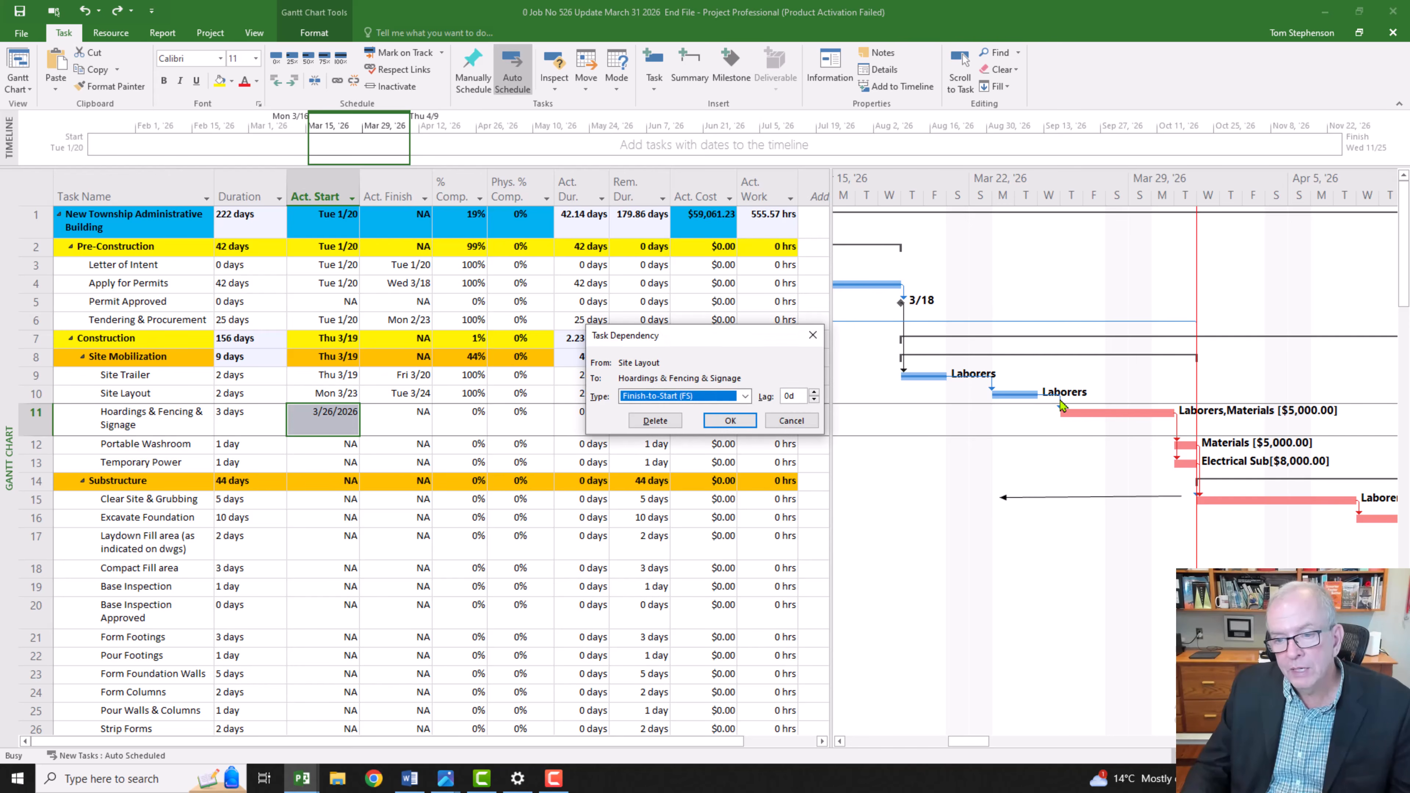
left_click(813, 394)
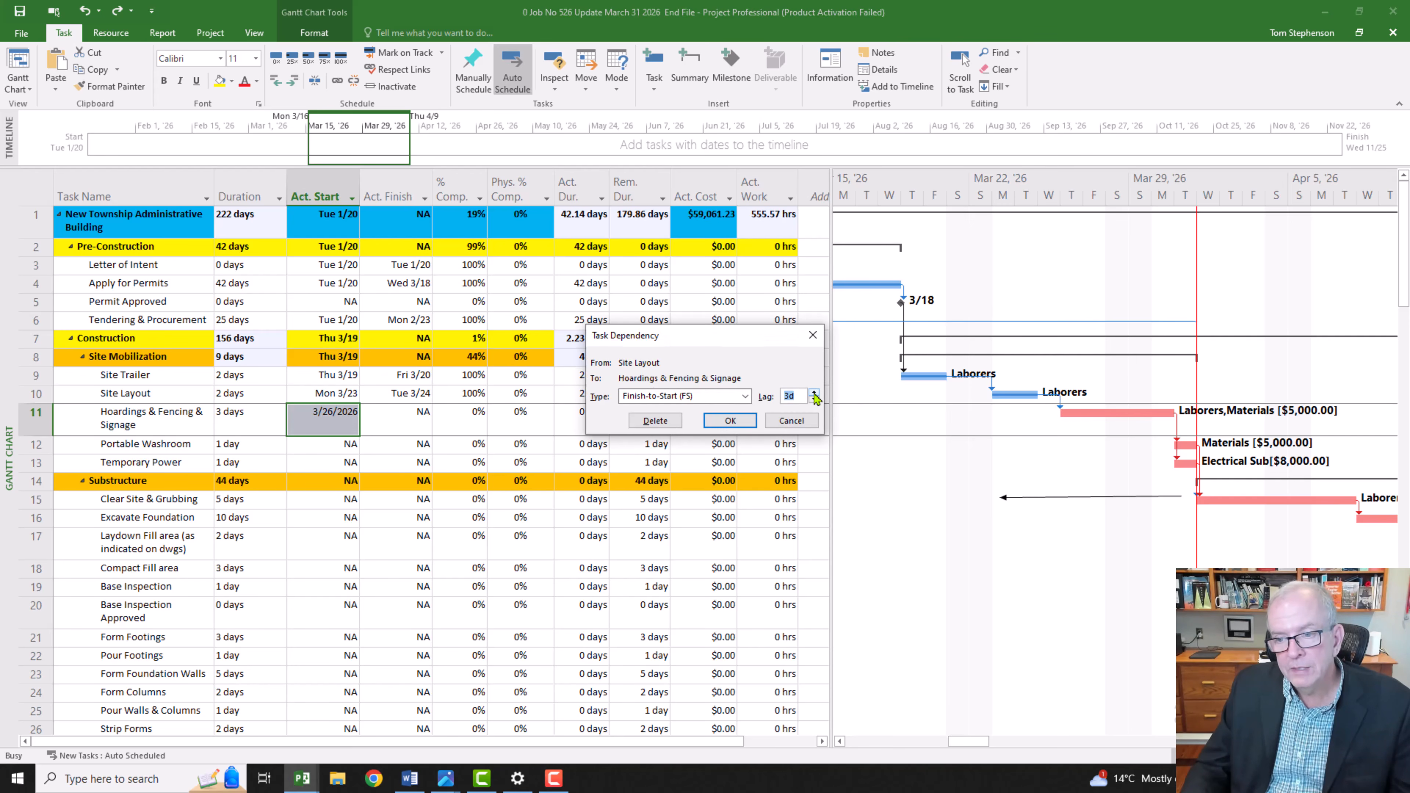
left_click(814, 393)
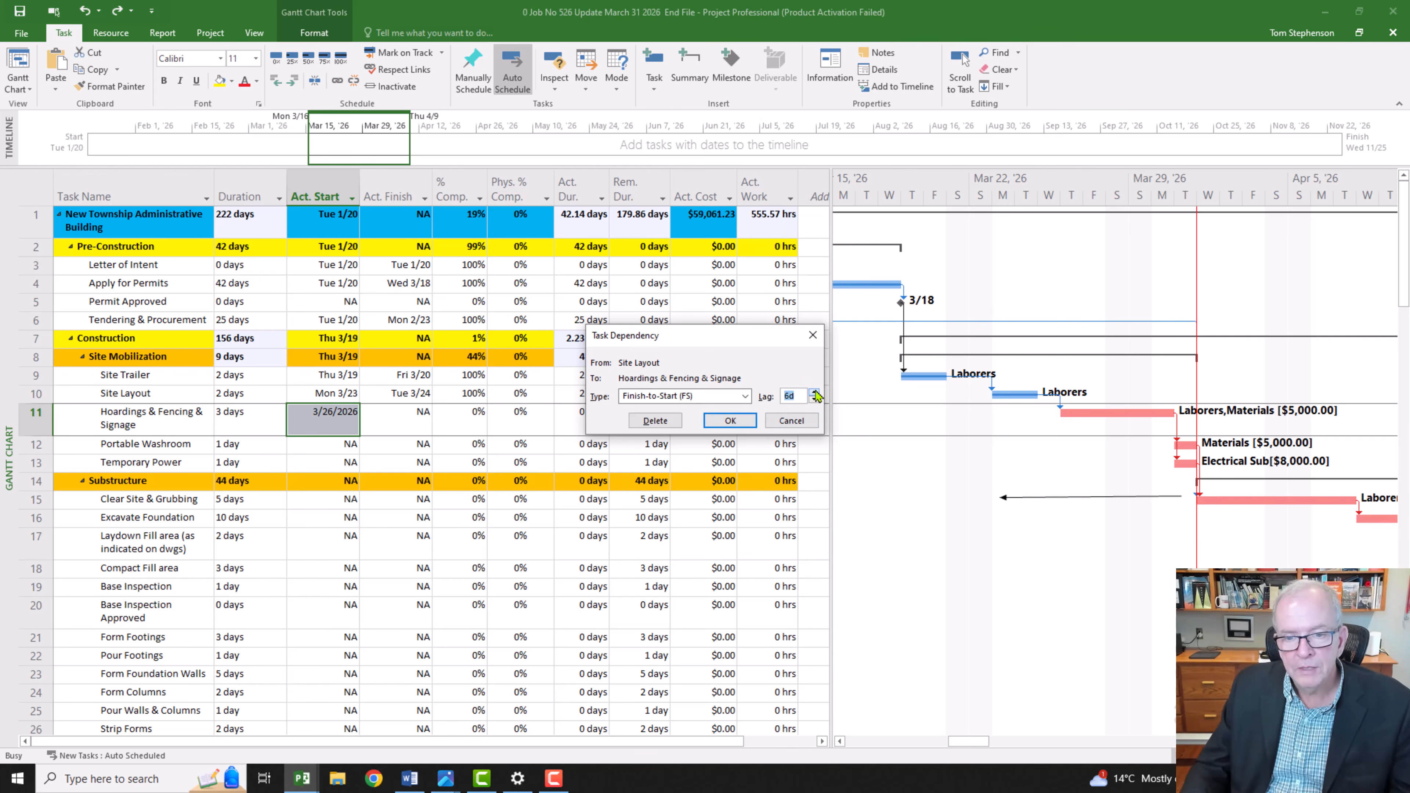
left_click(730, 421)
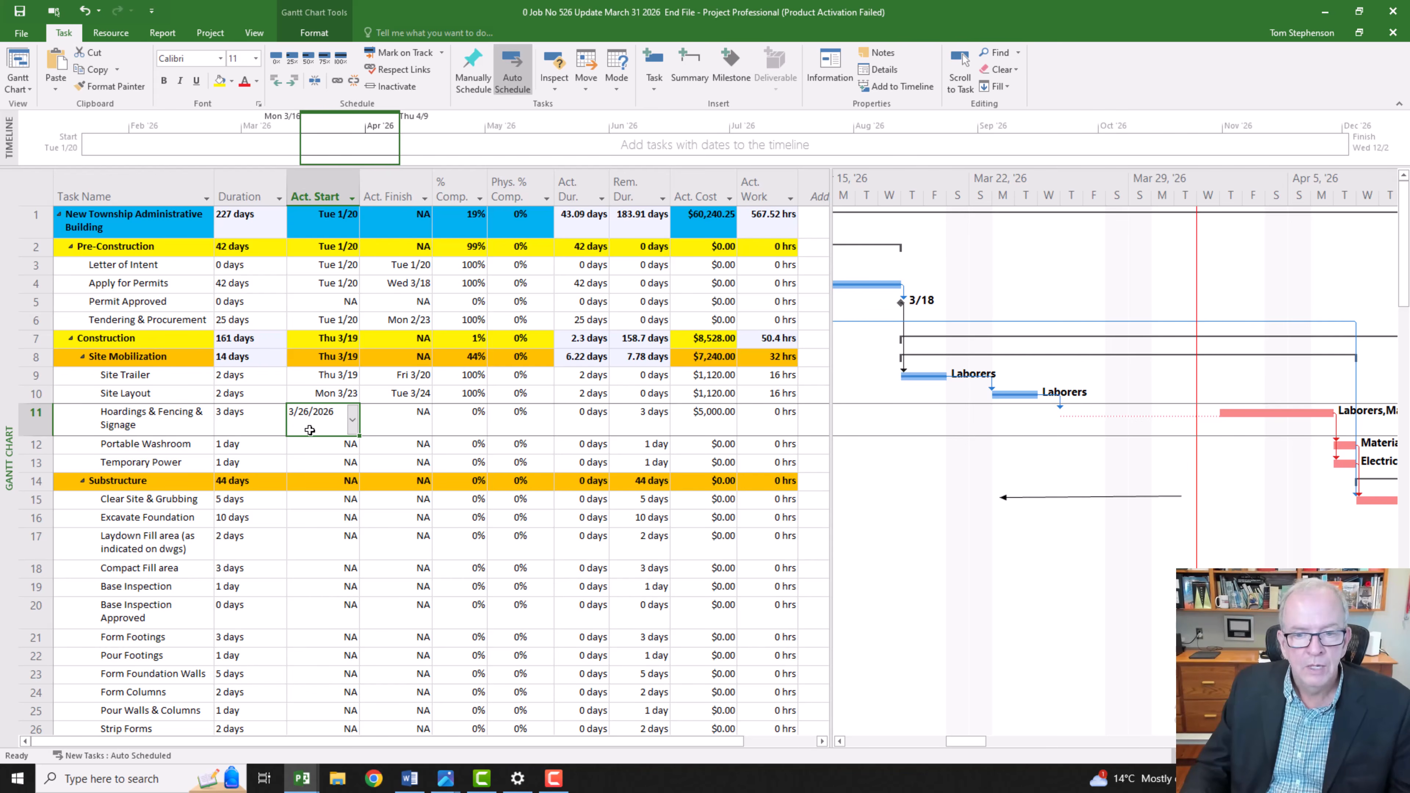
key("ctrl+z")
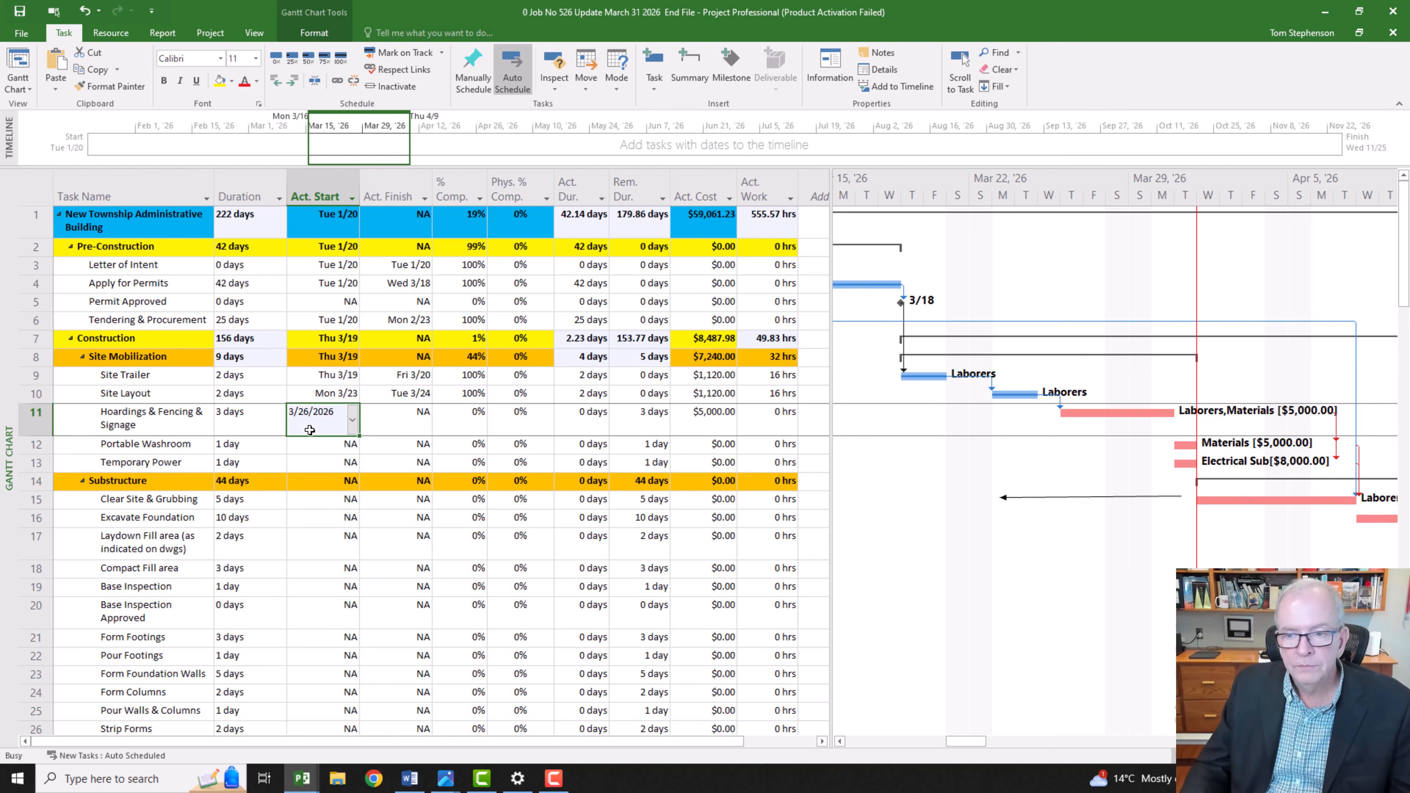
key("ctrl+z")
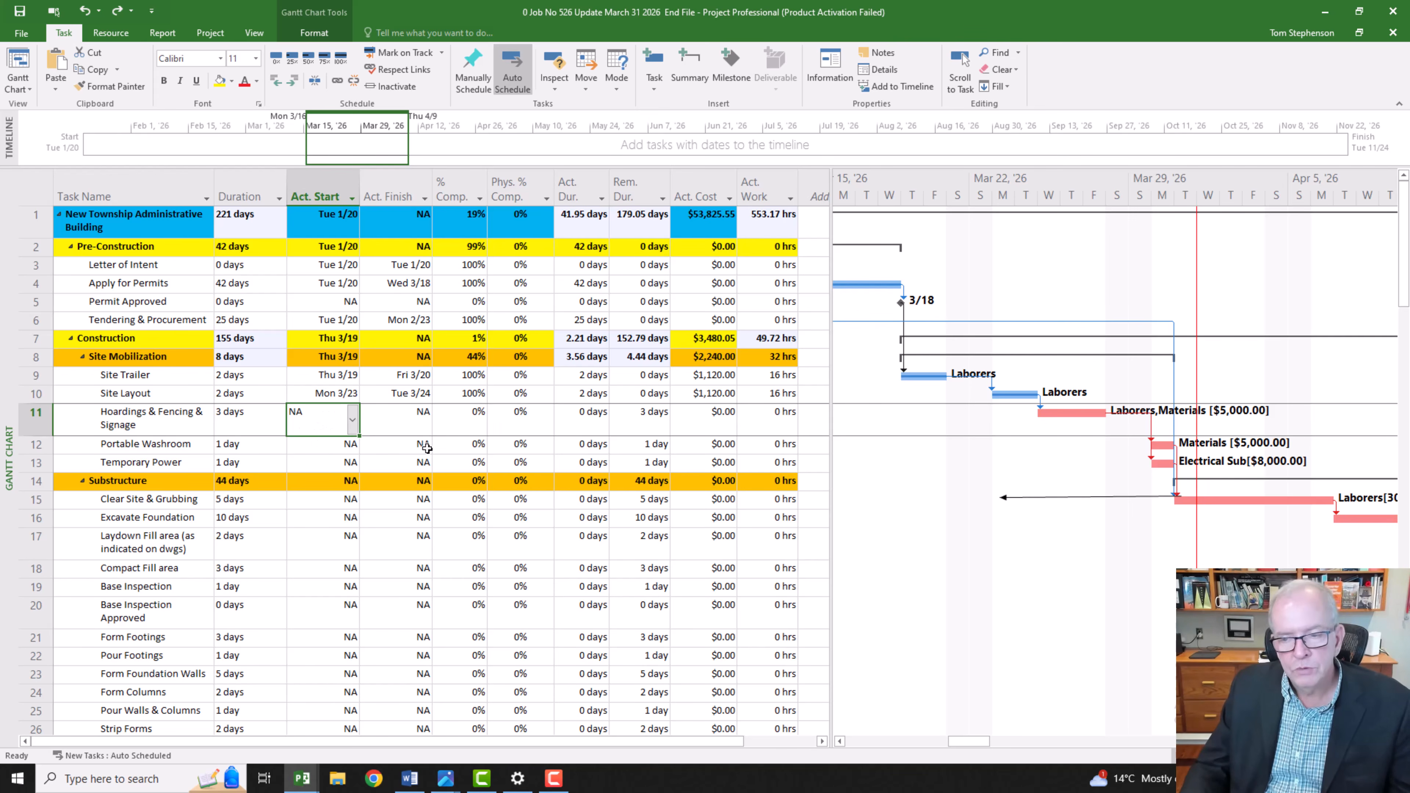
Step: Set a 6-day lag on the finish-to-start link from Site Layout to Hoardings & Fencing & Signage
double_click(1040, 401)
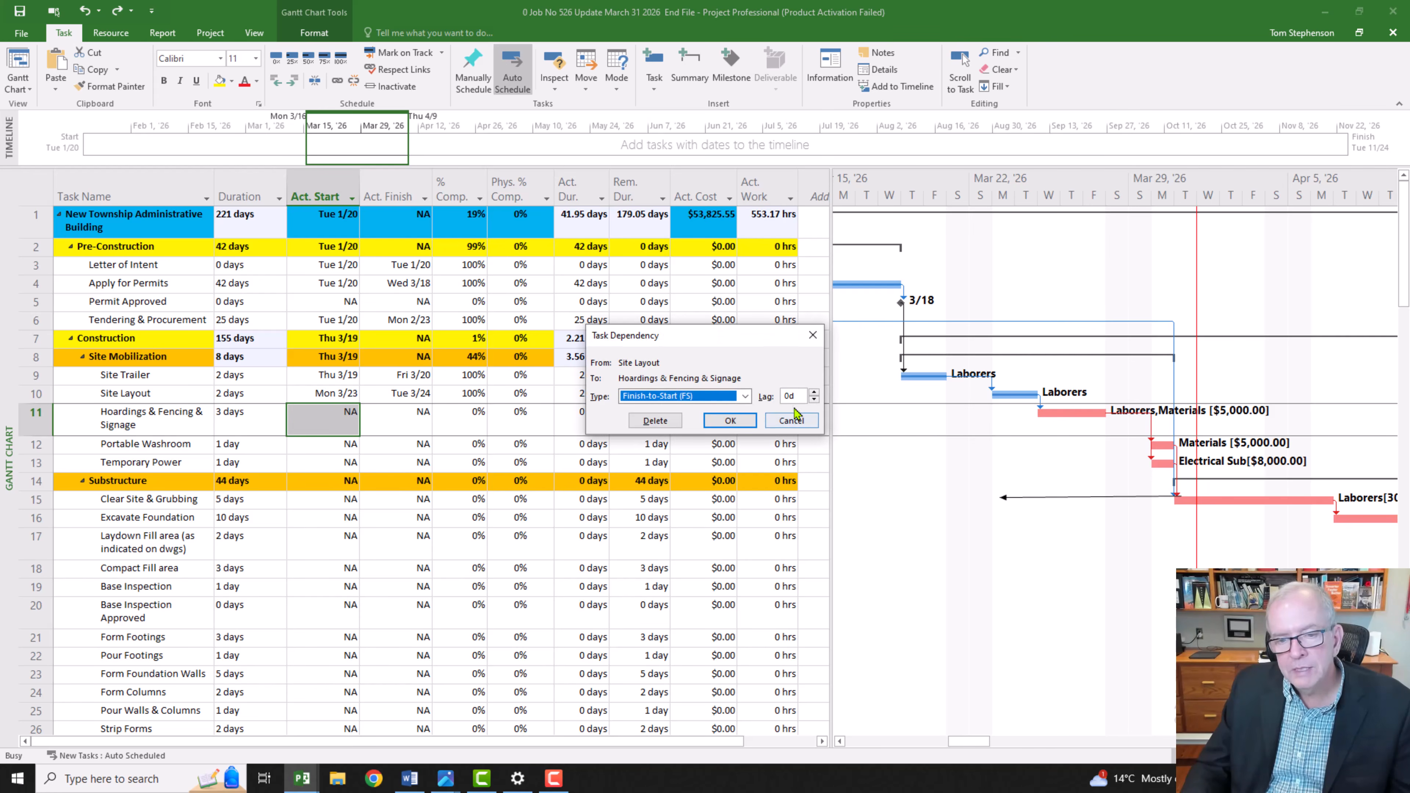
left_click(813, 394)
left_click(814, 393)
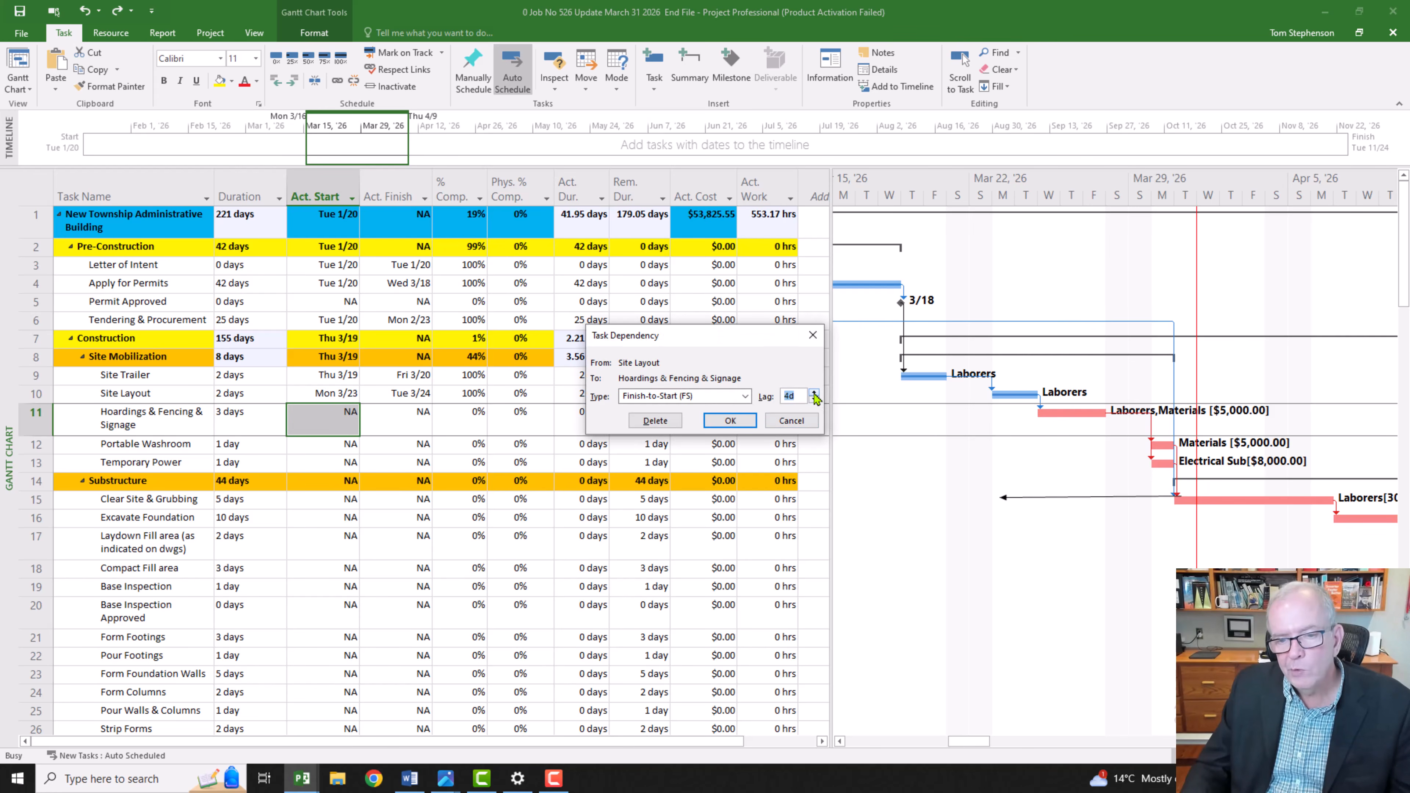
left_click(729, 421)
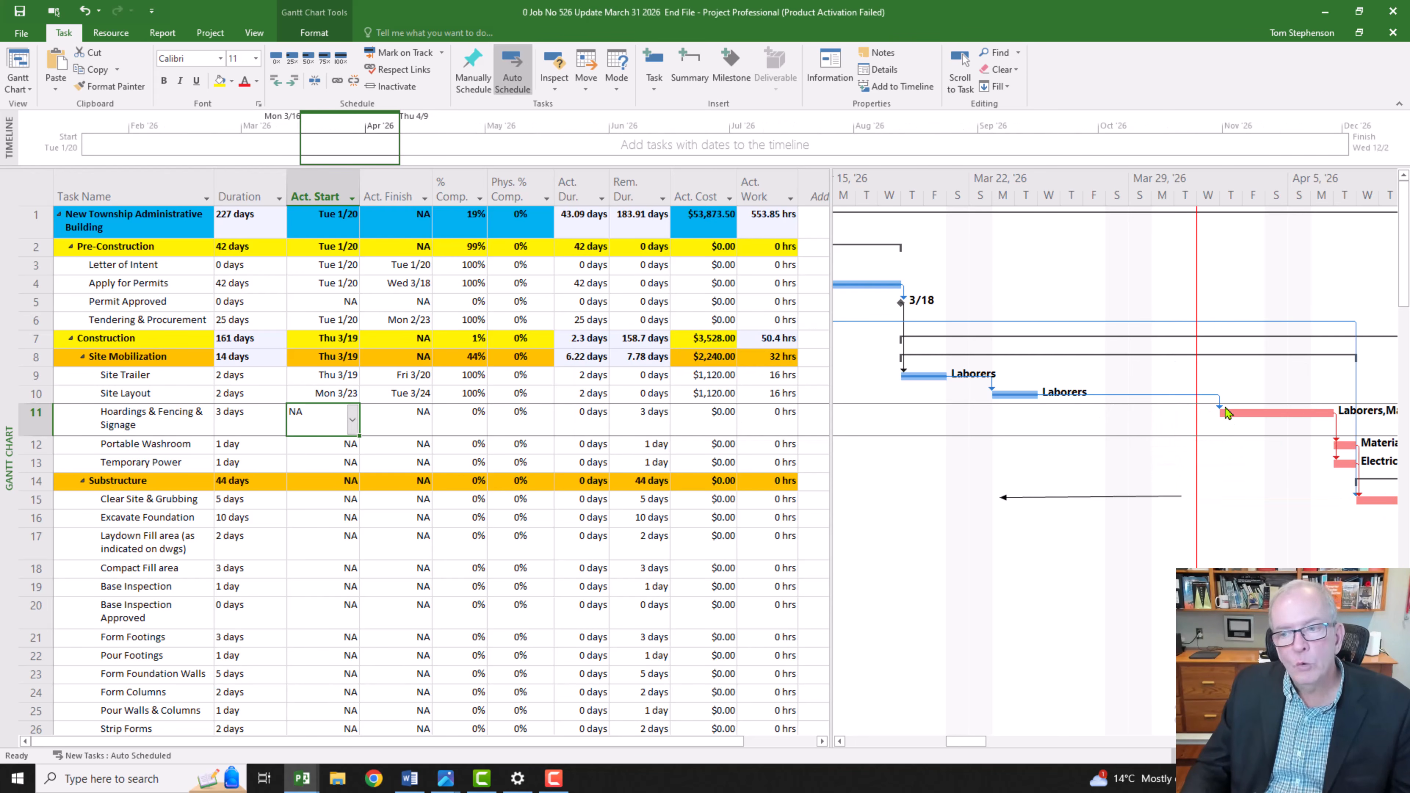
Step: Set the actual start of Temporary Power to March 25, 2026, and continue by allowing the scheduling conflict
mouse_move(1228, 413)
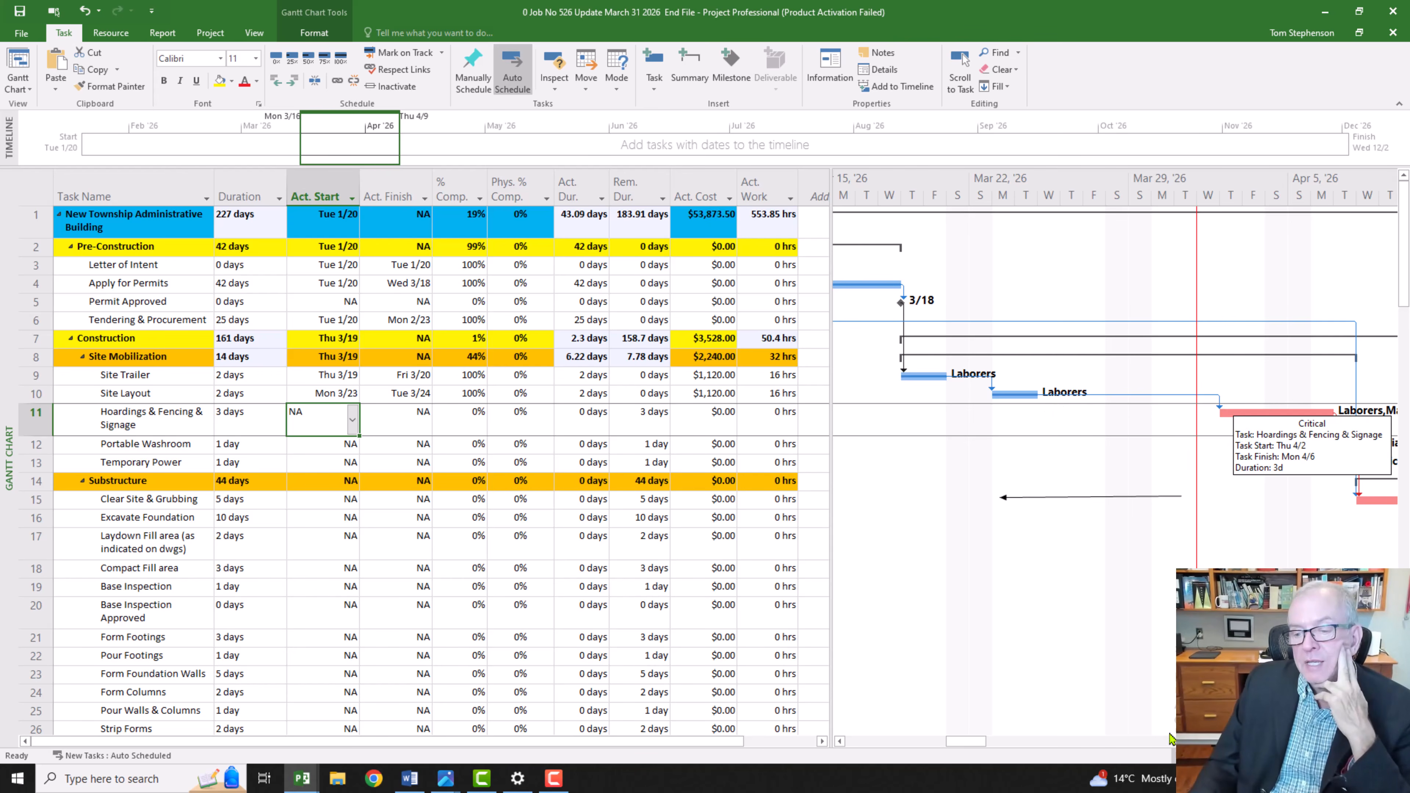
left_click_drag(980, 741, 1002, 742)
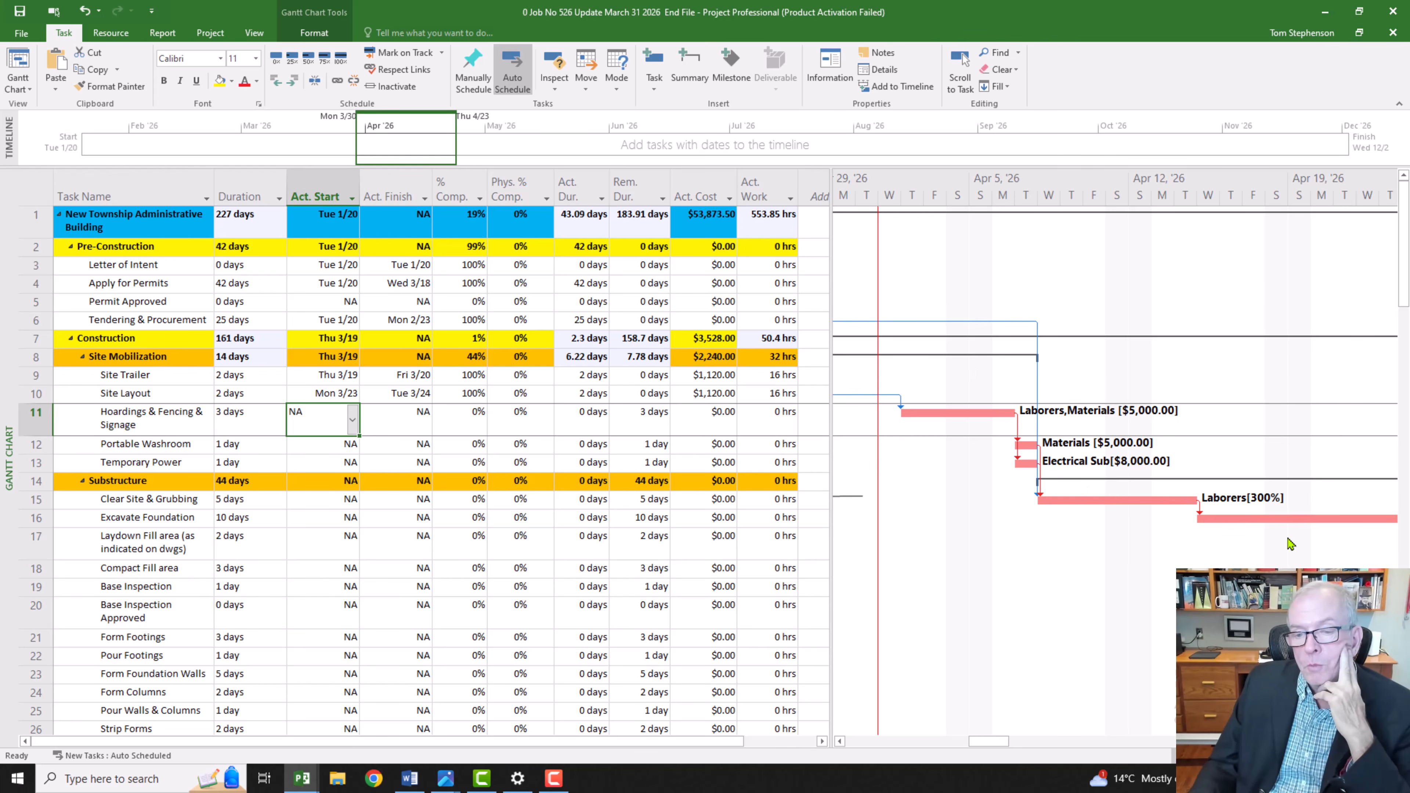
left_click_drag(999, 741, 956, 742)
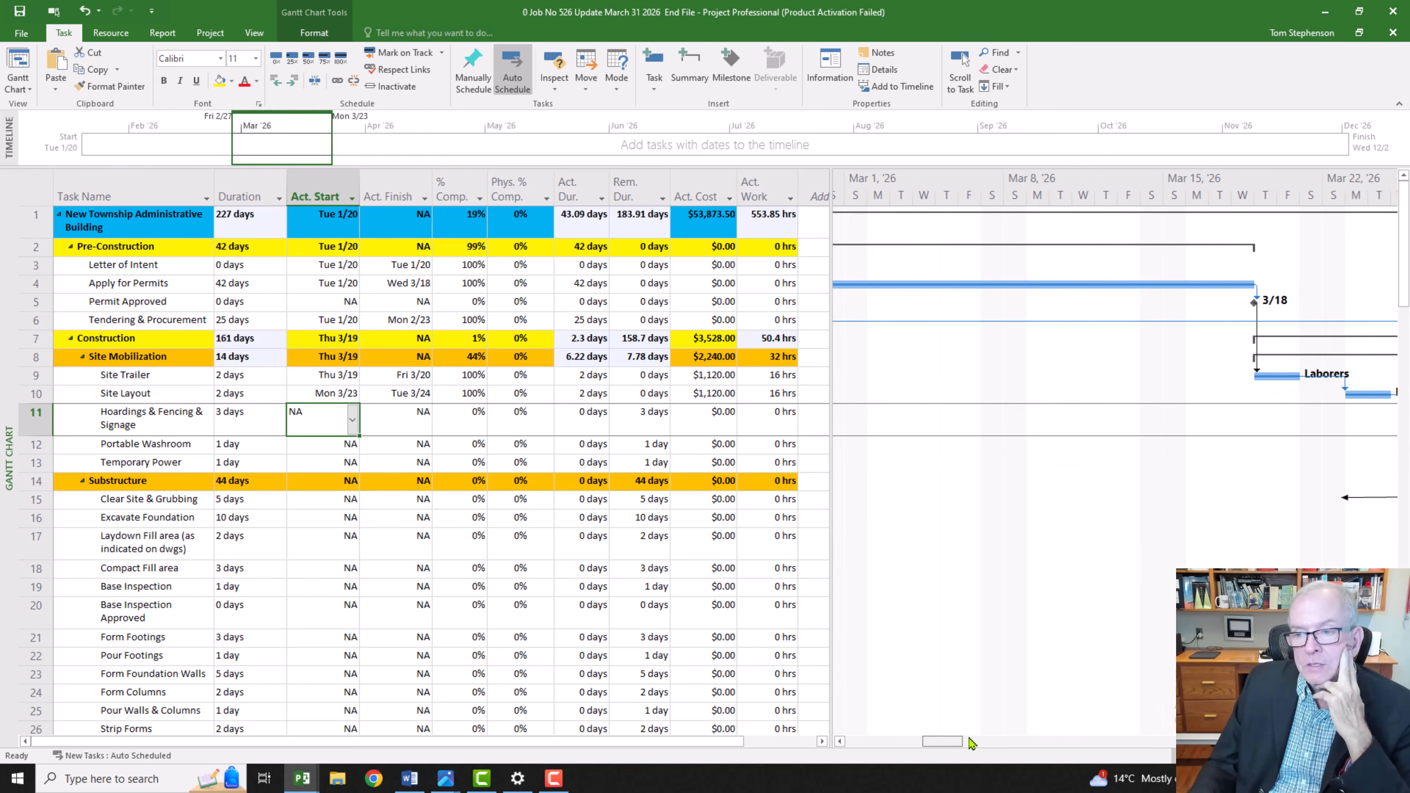
left_click(968, 741)
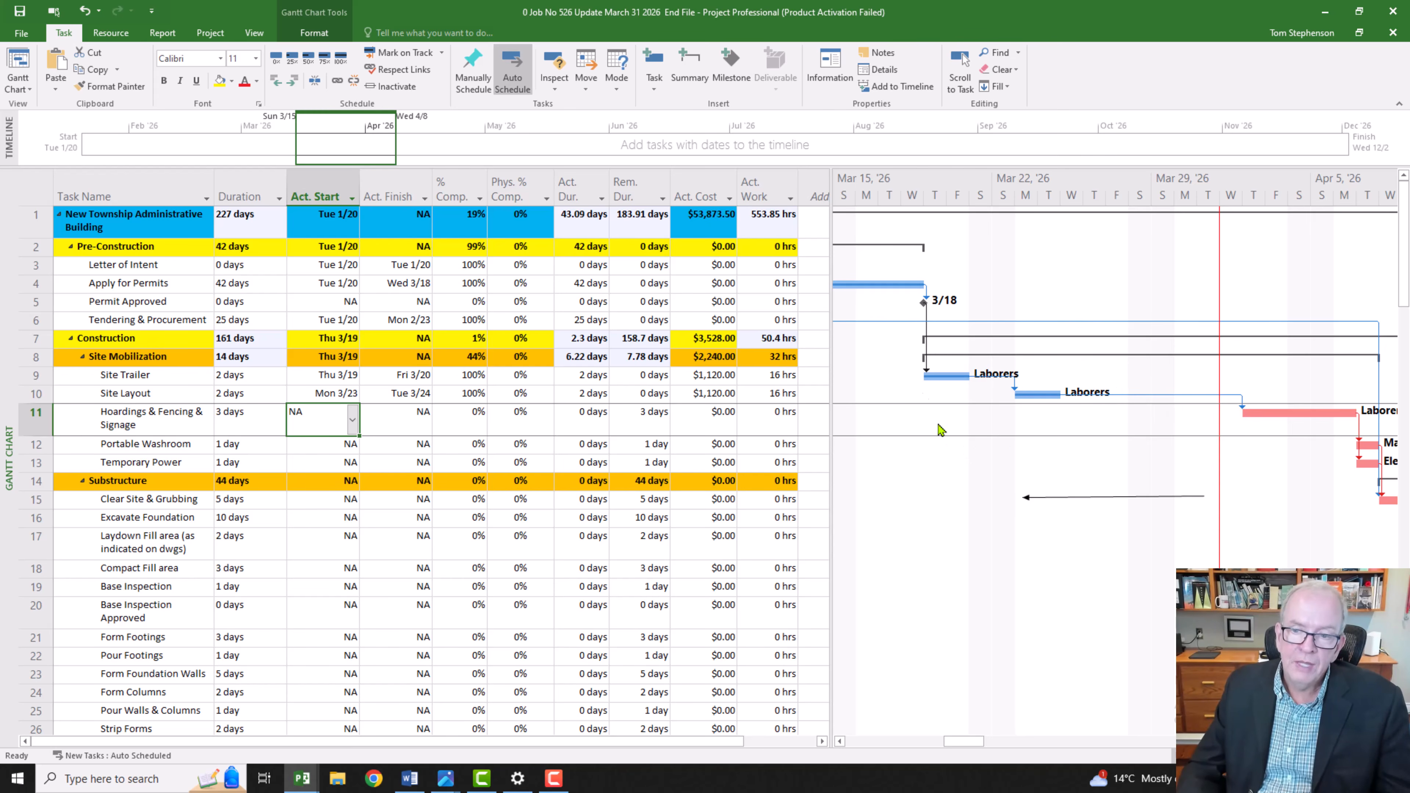
left_click(173, 466)
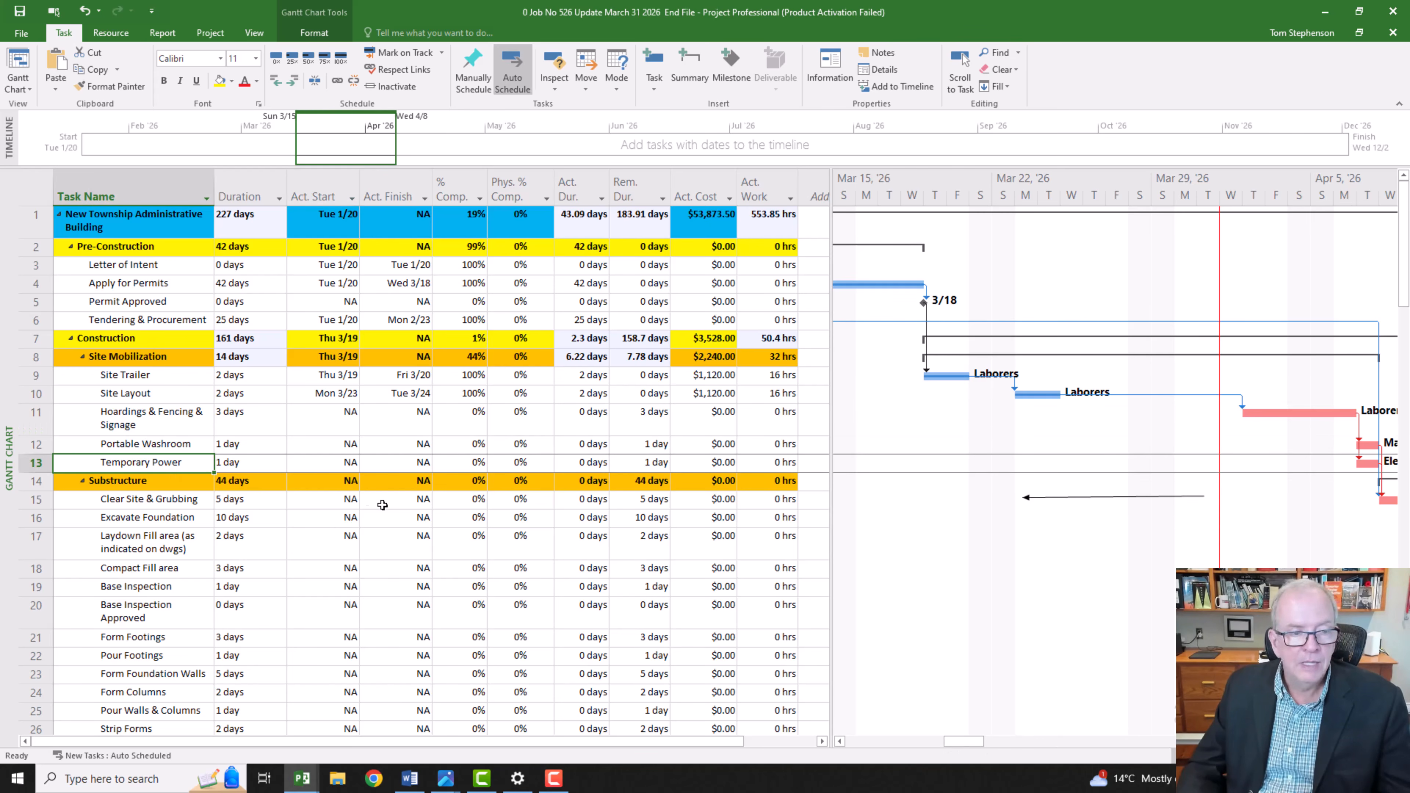
left_click_drag(975, 747, 987, 746)
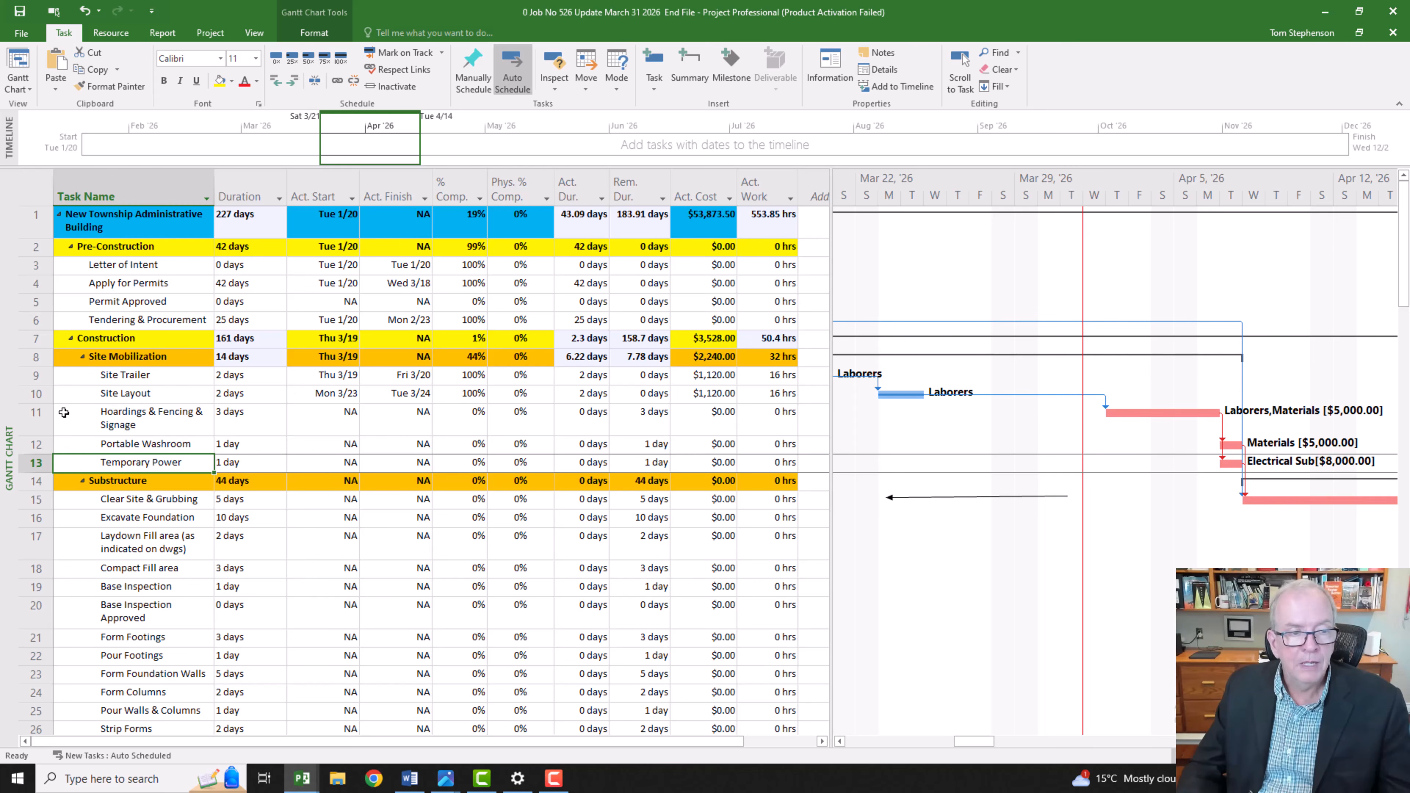
left_click(37, 420)
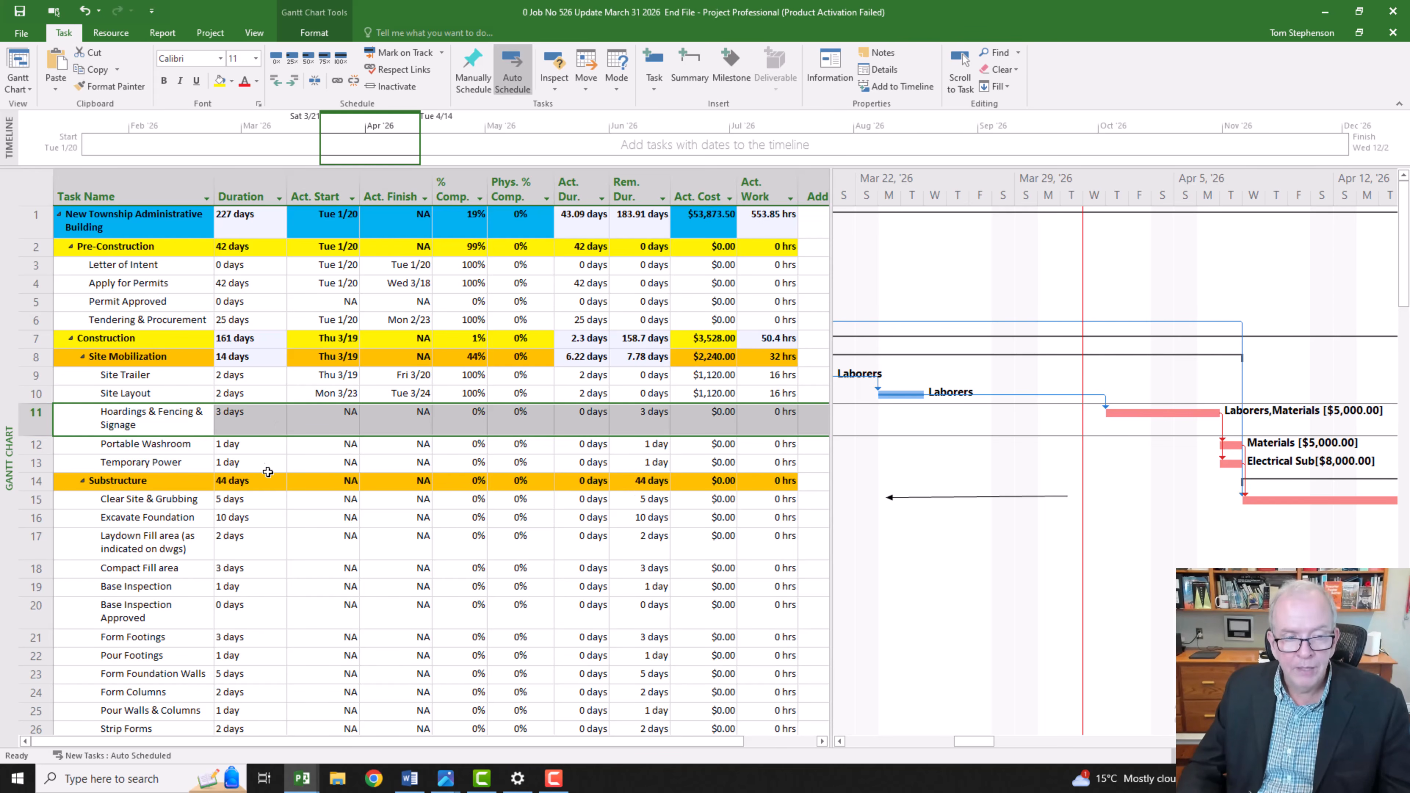
left_click(336, 466)
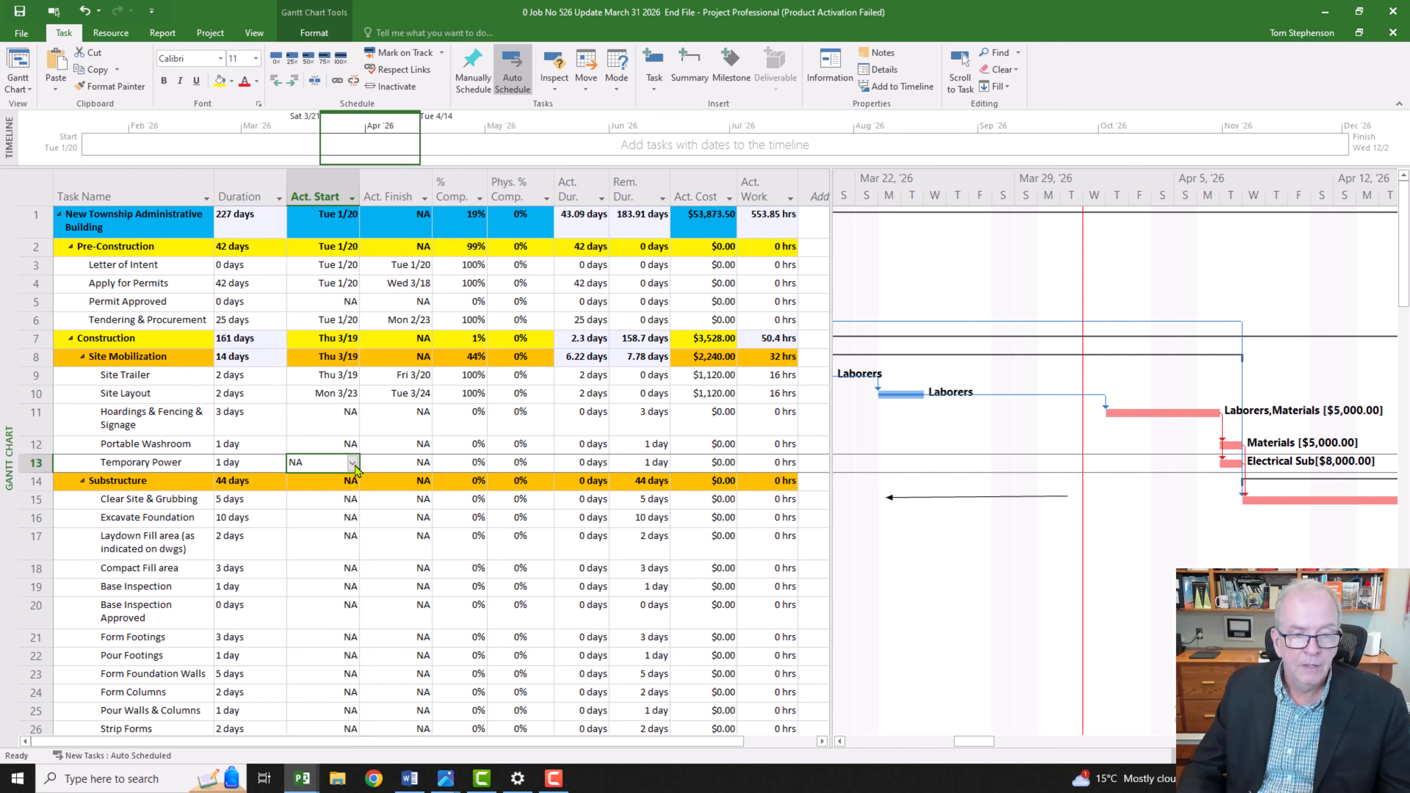
left_click(352, 463)
left_click(349, 482)
left_click(350, 482)
left_click(349, 481)
left_click(349, 481)
left_click(349, 481)
left_click(350, 482)
left_click(349, 482)
left_click(349, 482)
left_click(350, 482)
left_click(349, 481)
left_click(350, 482)
left_click(350, 481)
left_click(350, 481)
left_click(349, 481)
left_click(349, 481)
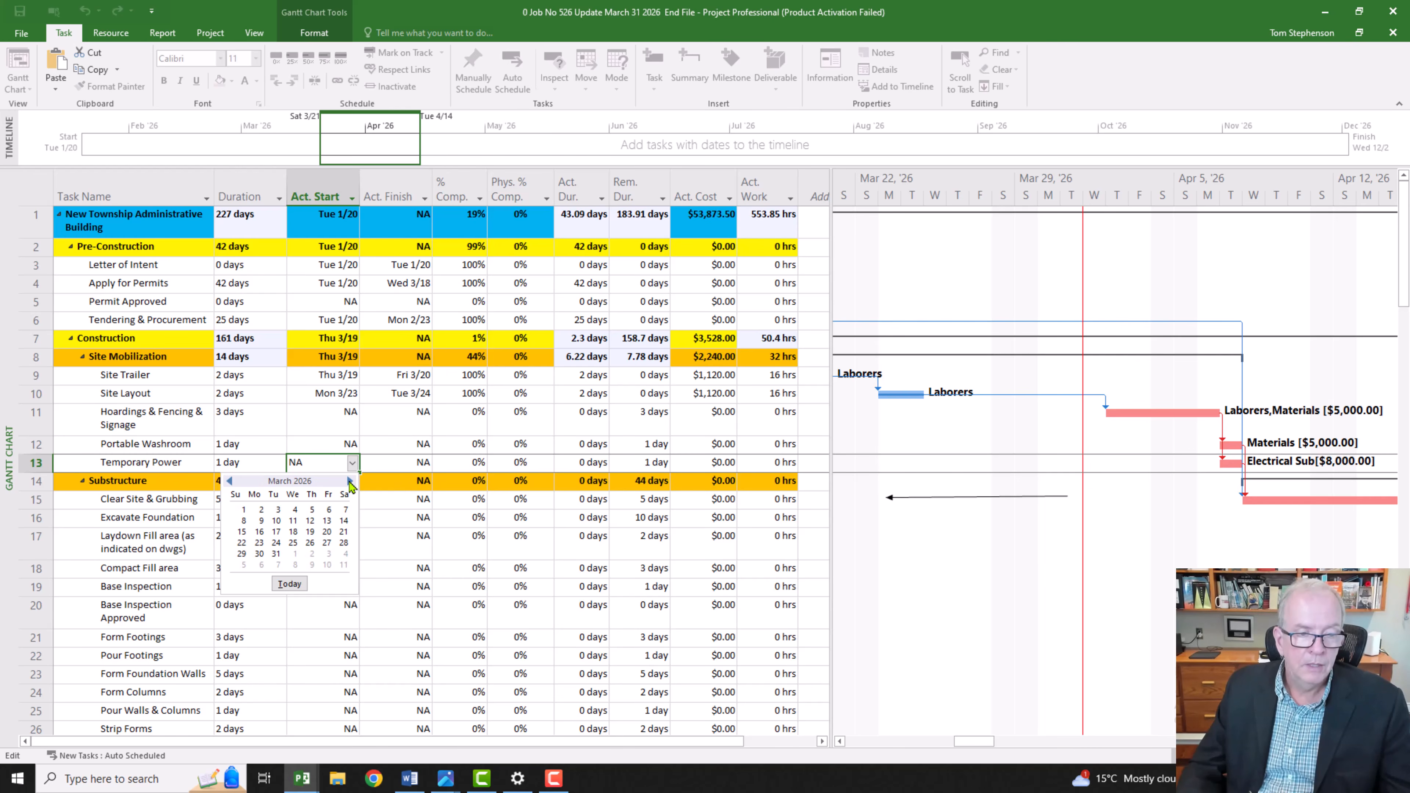
left_click(293, 543)
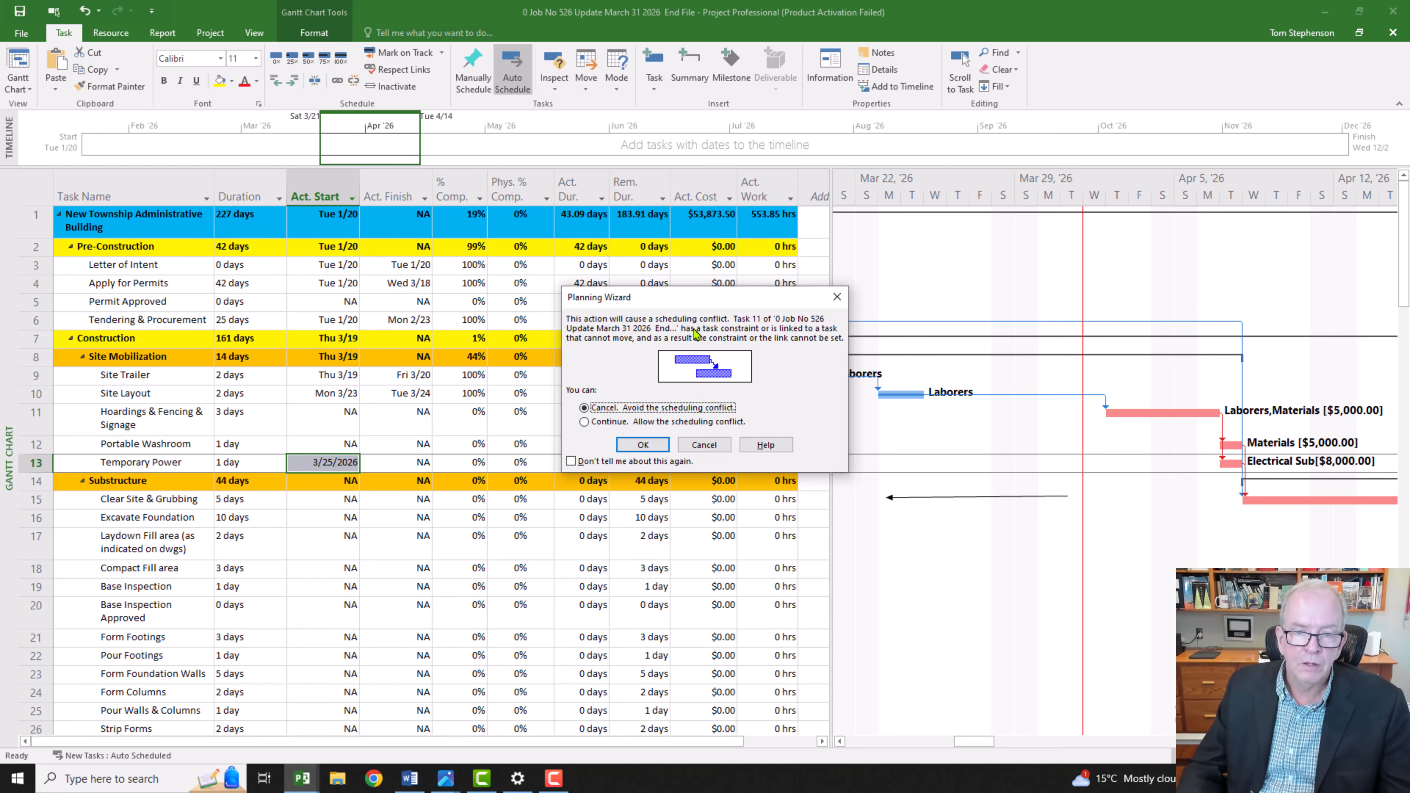
left_click(583, 422)
left_click(642, 444)
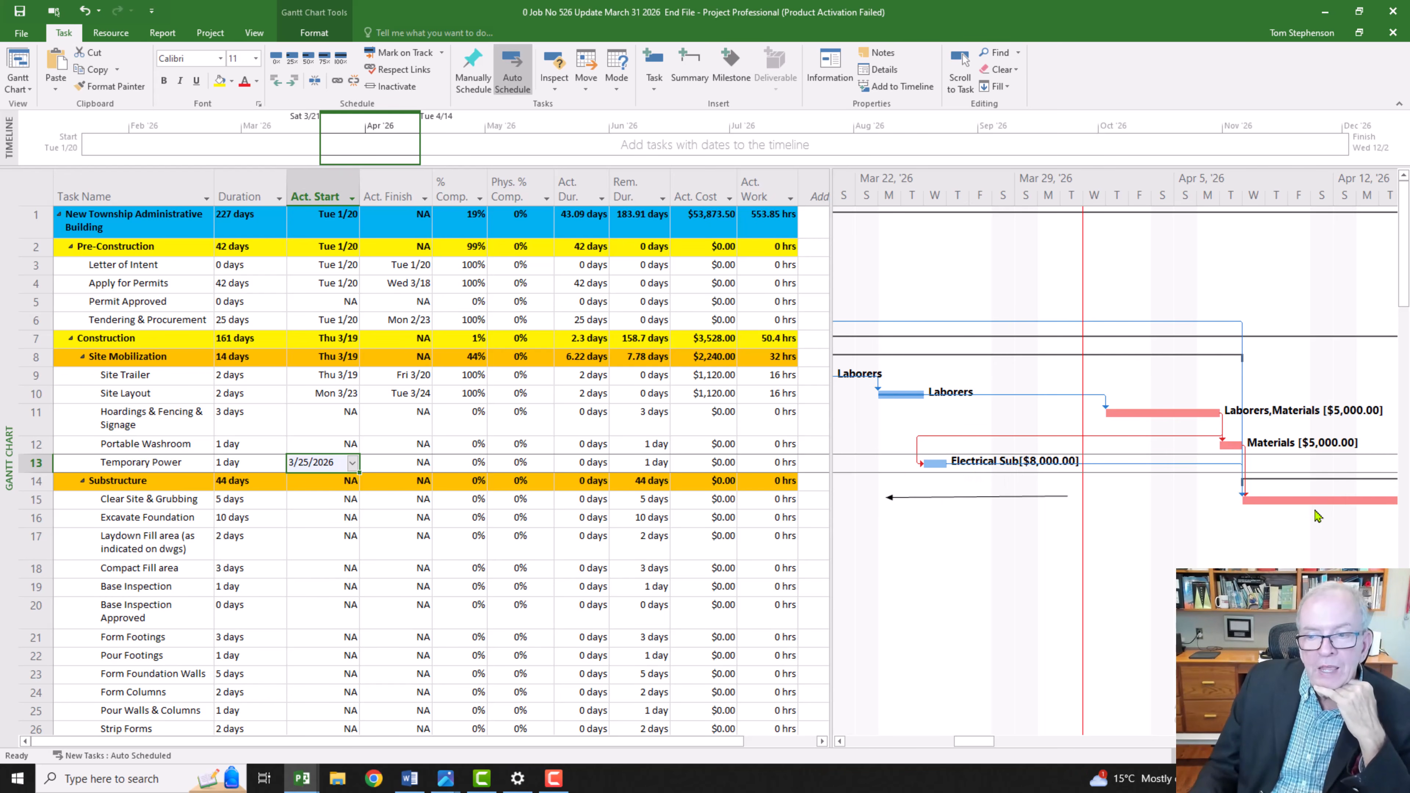
Step: Mark the Temporary Power task as 100% complete
mouse_move(985, 741)
left_mouse_down()
mouse_move(1021, 746)
mouse_move(987, 751)
left_mouse_up()
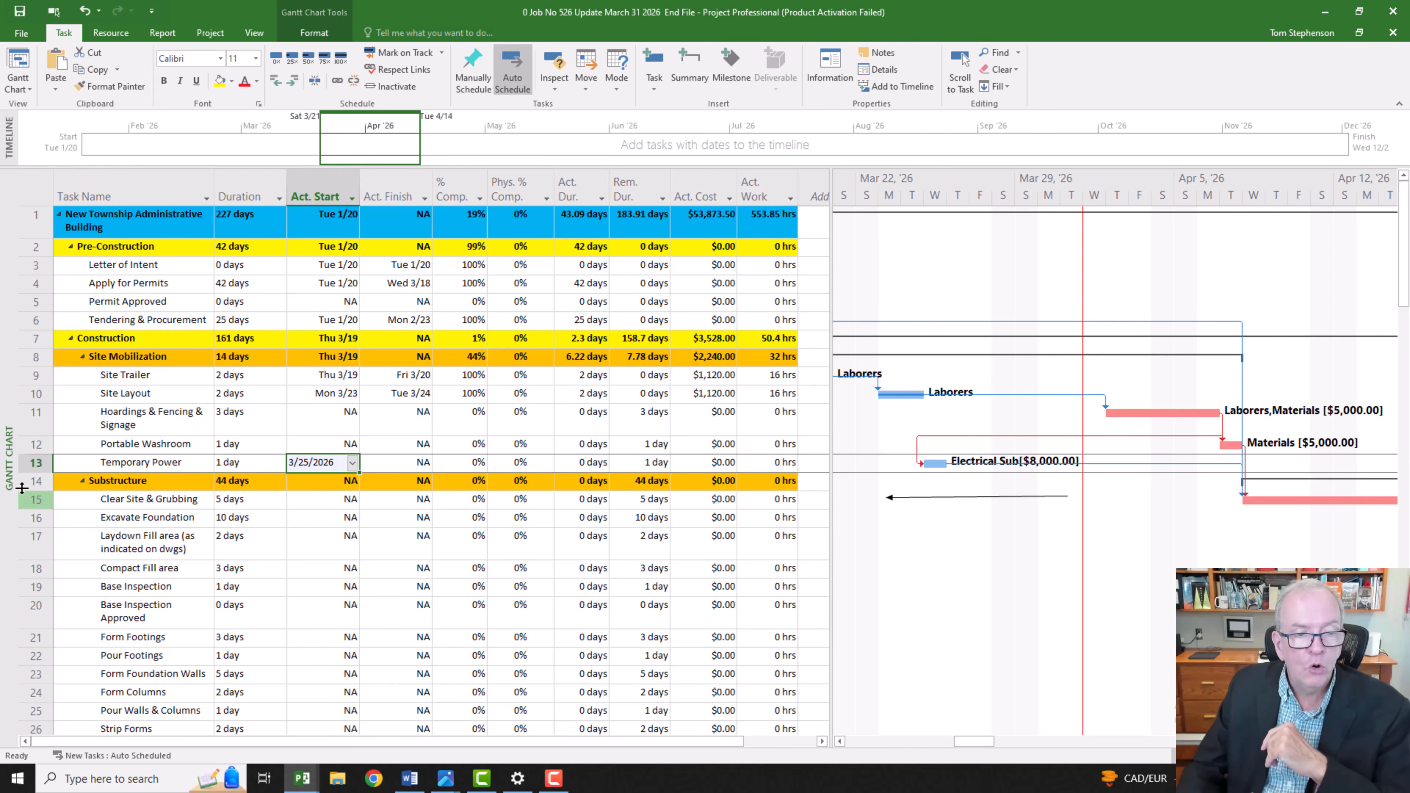
left_click(34, 463)
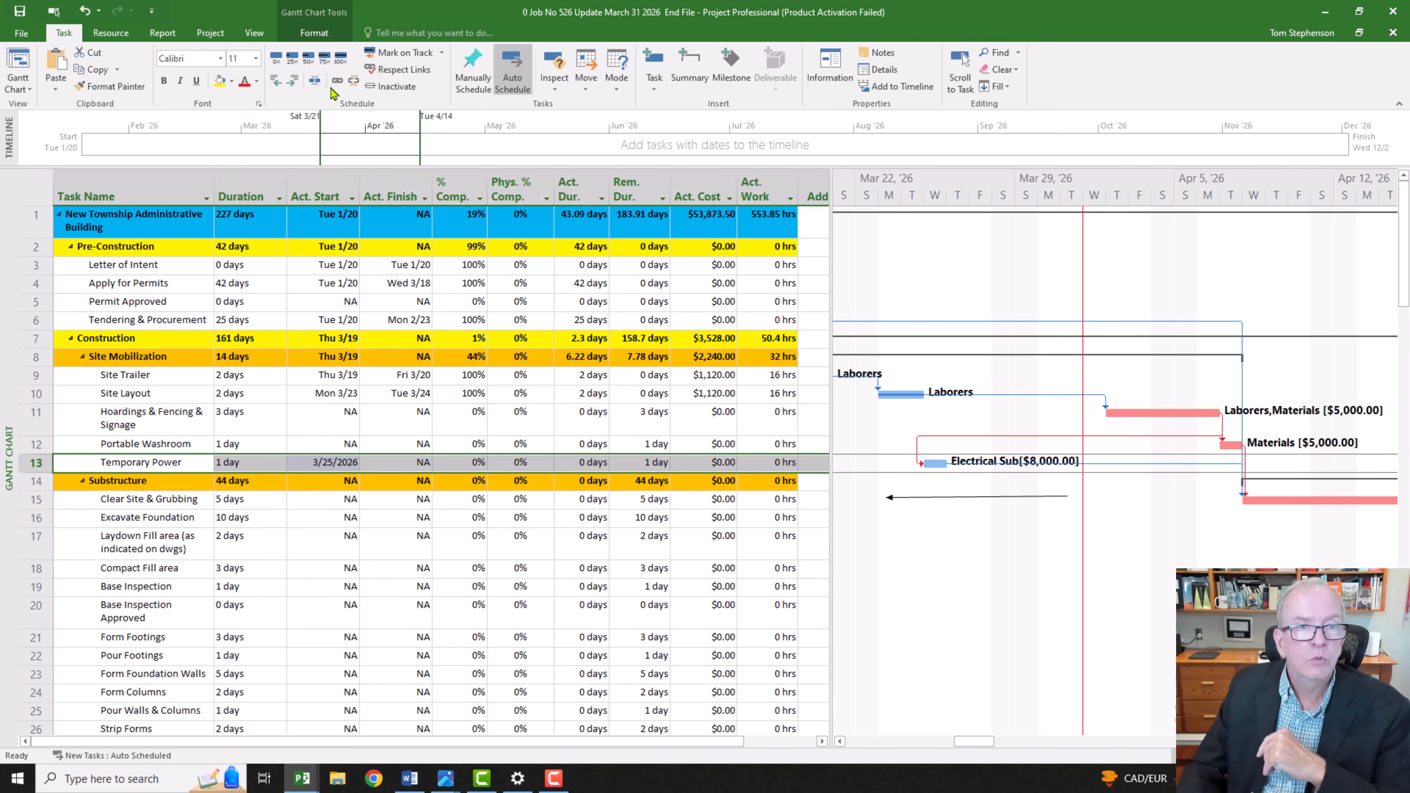
left_click(341, 58)
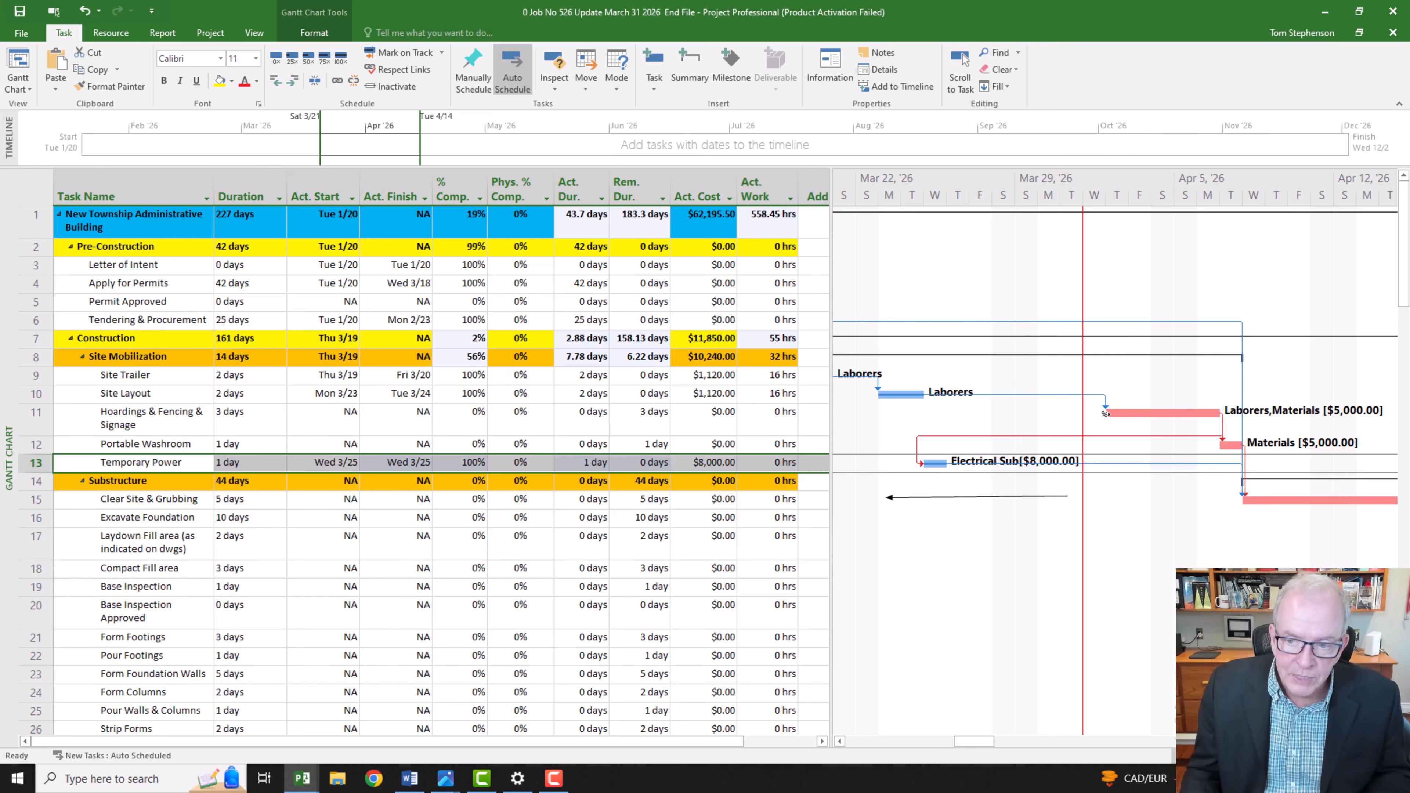
Step: Switch to the Tracking Gantt view with the Variance table and widen the table to include the Finish Var. column
mouse_move(1106, 414)
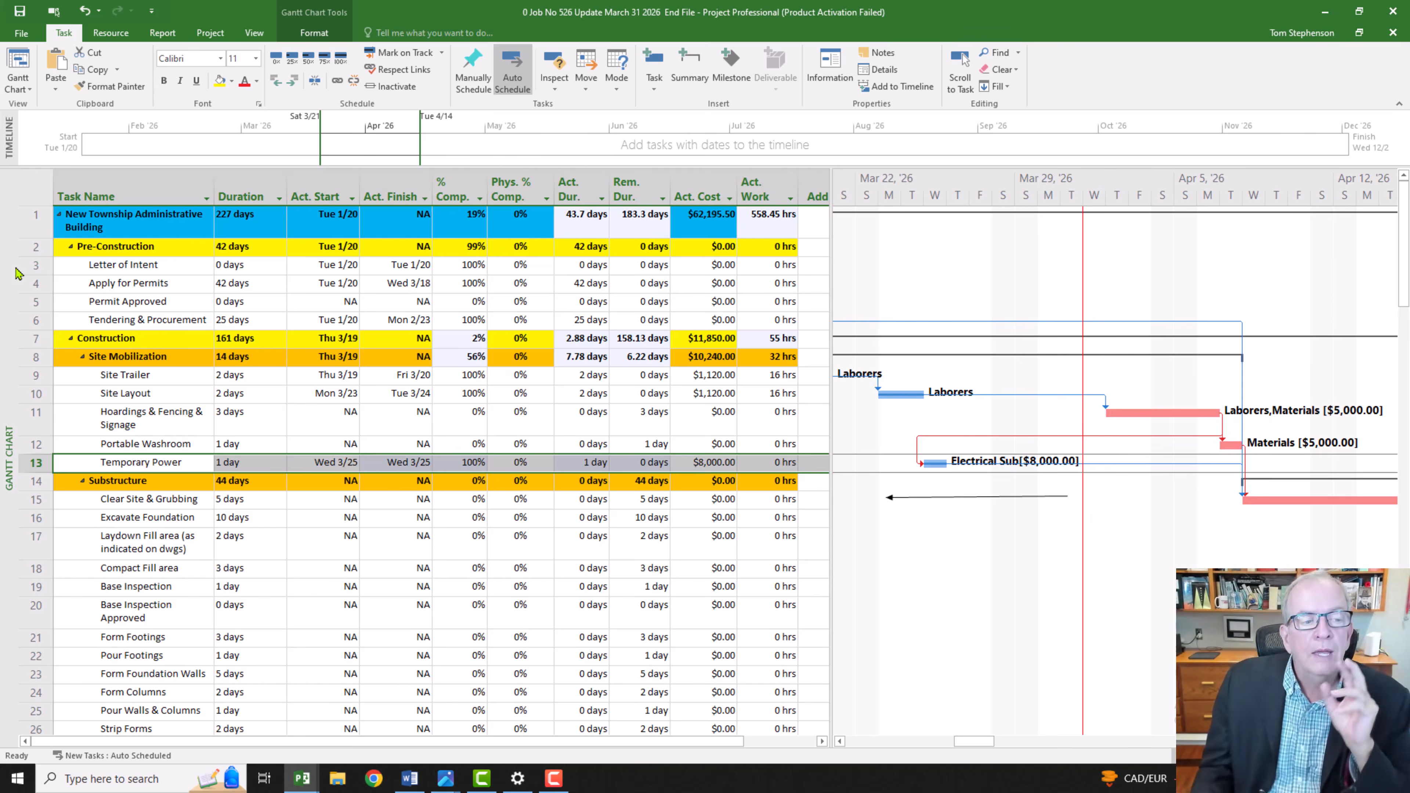
right_click(8, 341)
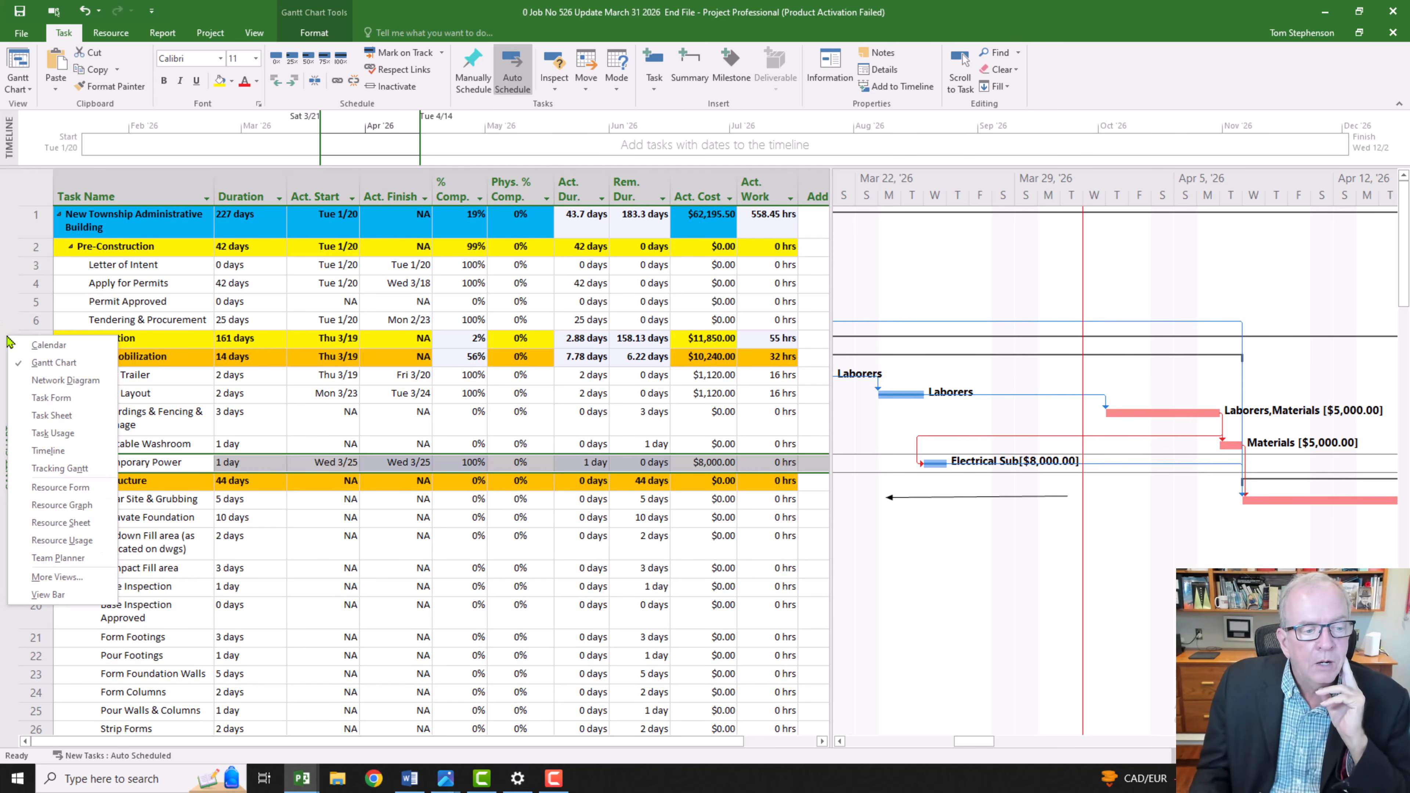
left_click(60, 469)
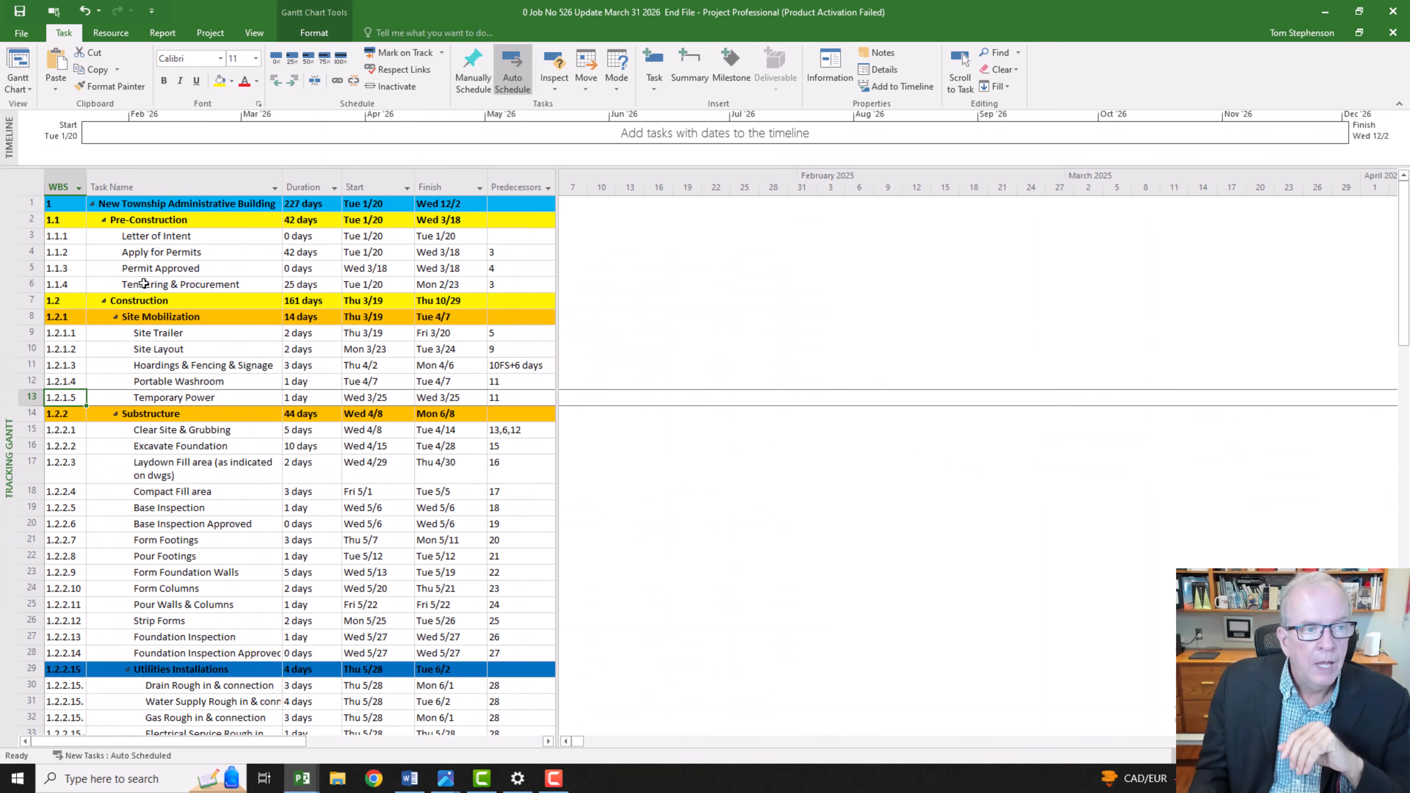
right_click(31, 183)
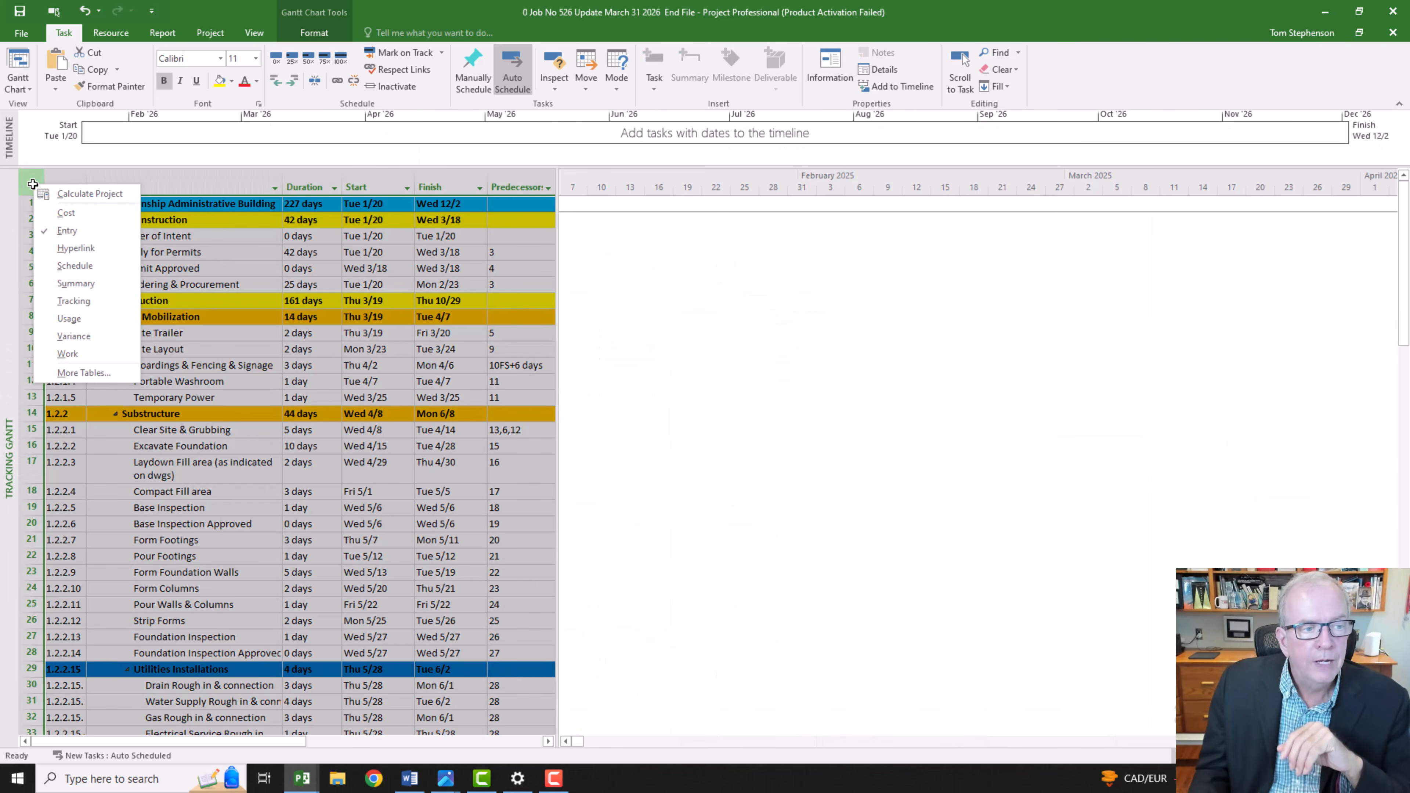
left_click(78, 337)
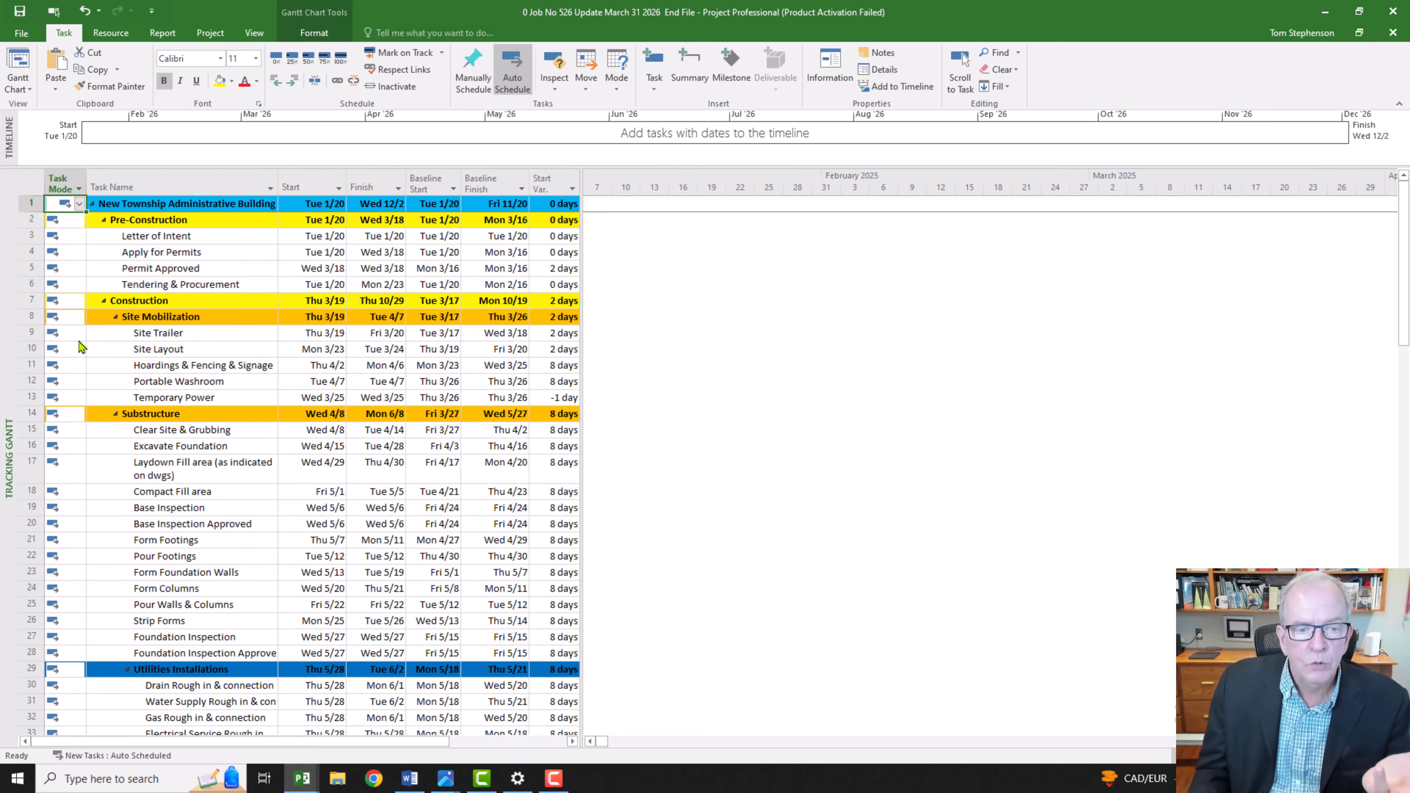
left_click_drag(580, 316, 625, 315)
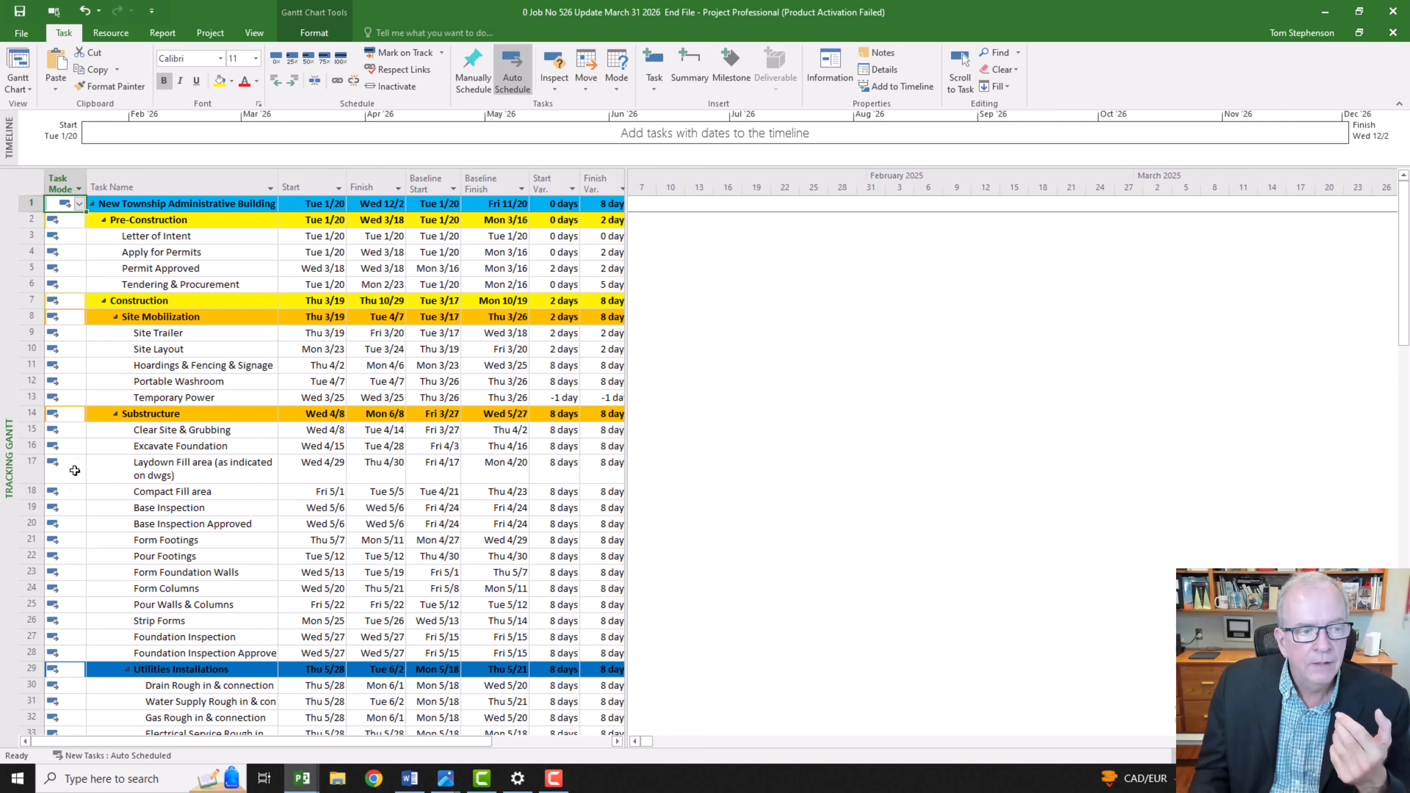
Step: Give the Status Date gridline a solid line type in the Tracking Gantt chart, around the March and April 2026 bars
left_click(200, 452)
left_click(961, 80)
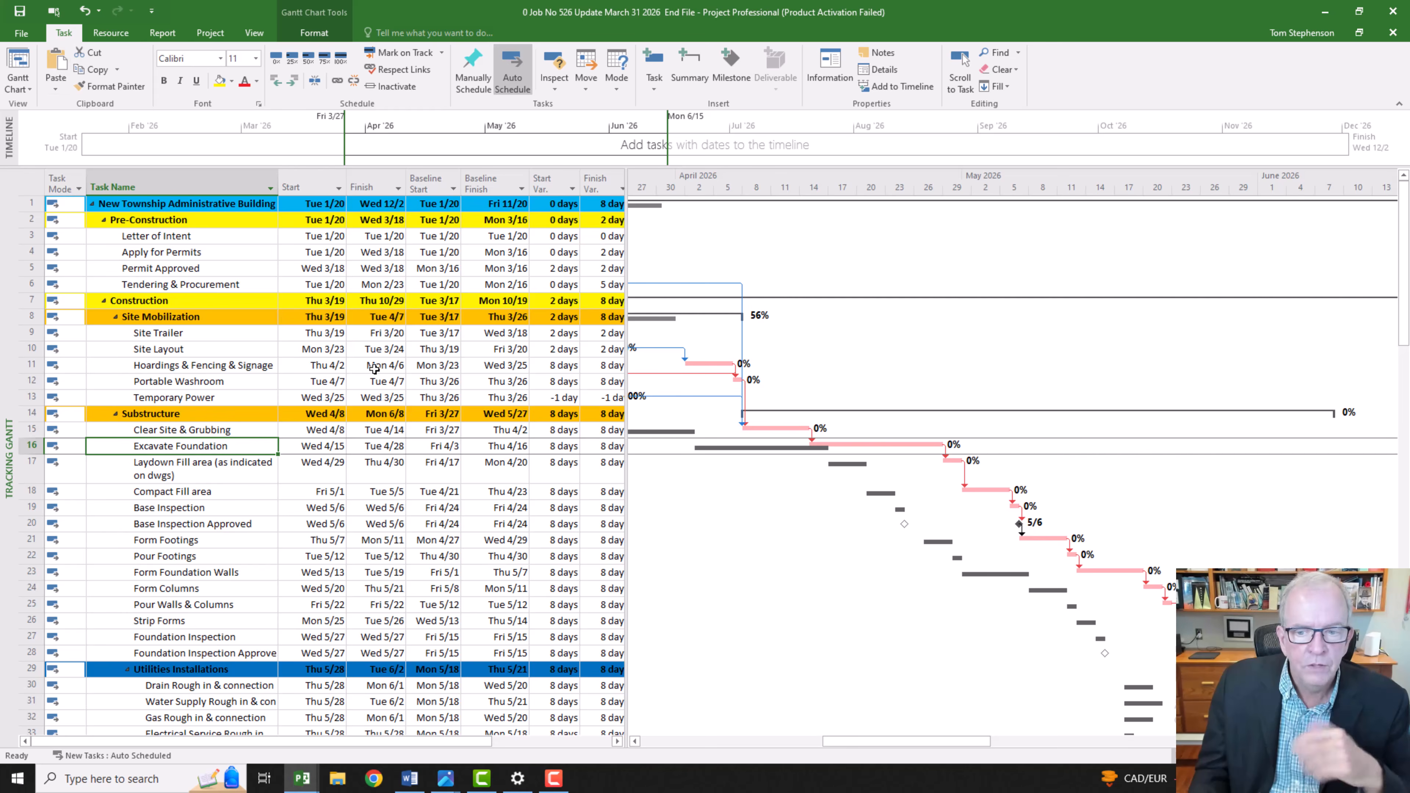
left_click_drag(866, 742, 812, 757)
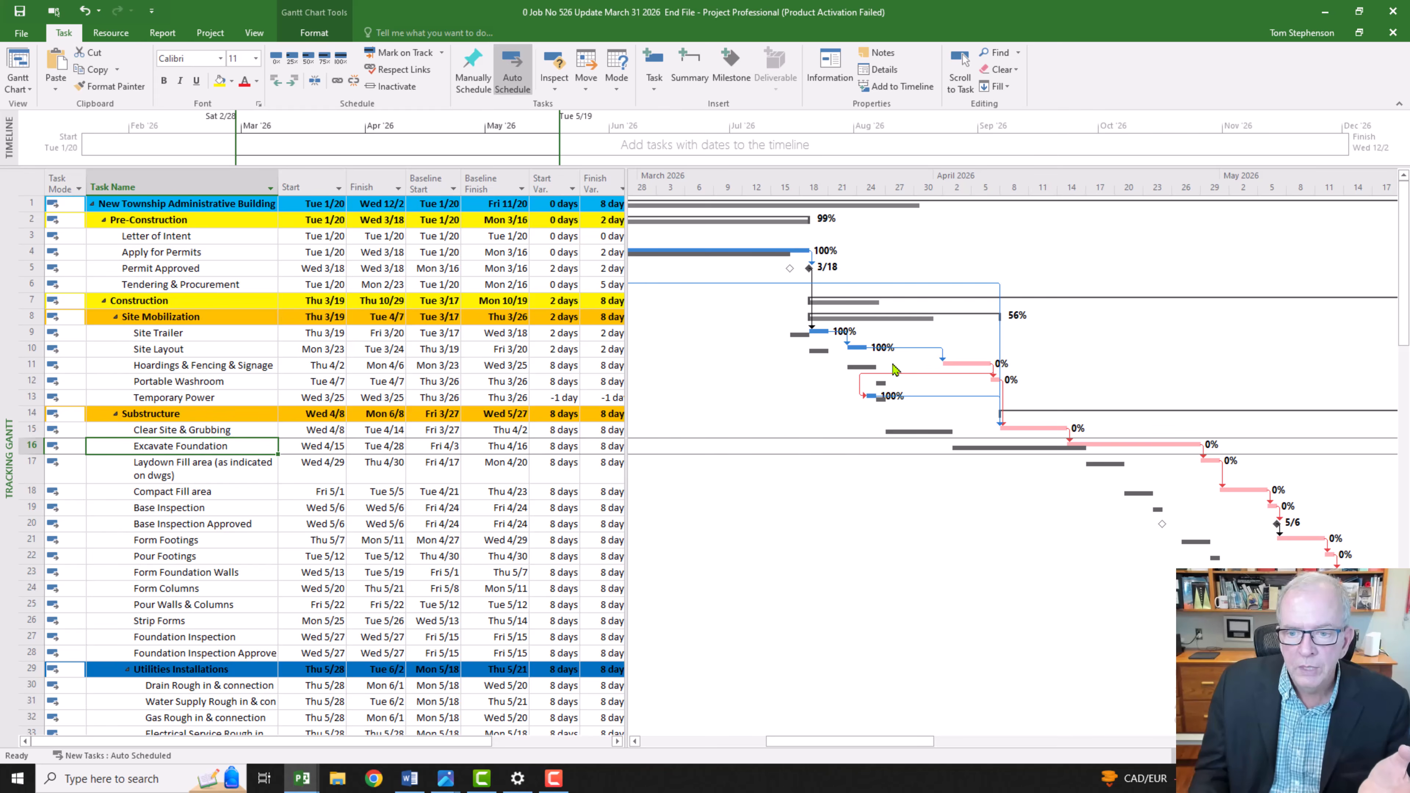
right_click(757, 497)
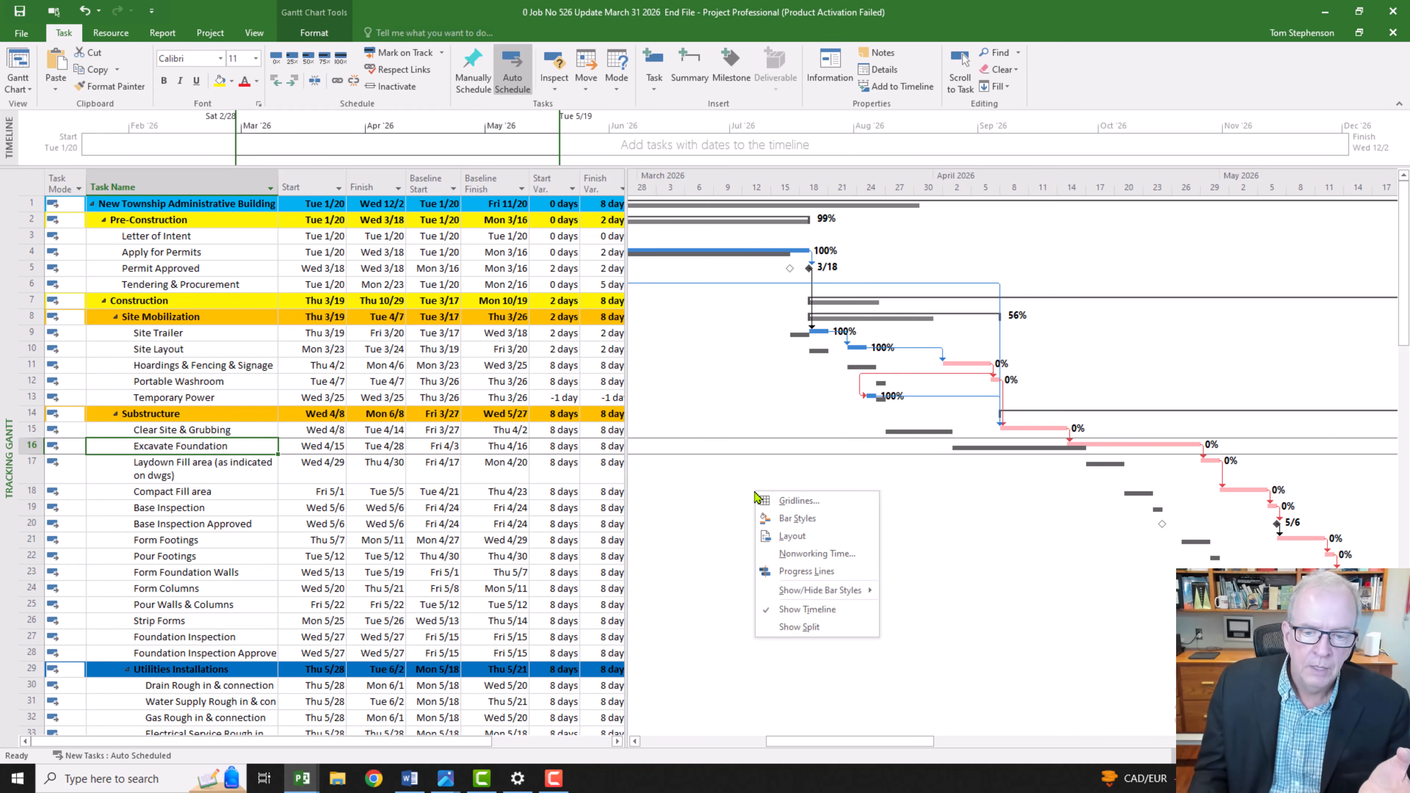
left_click(782, 500)
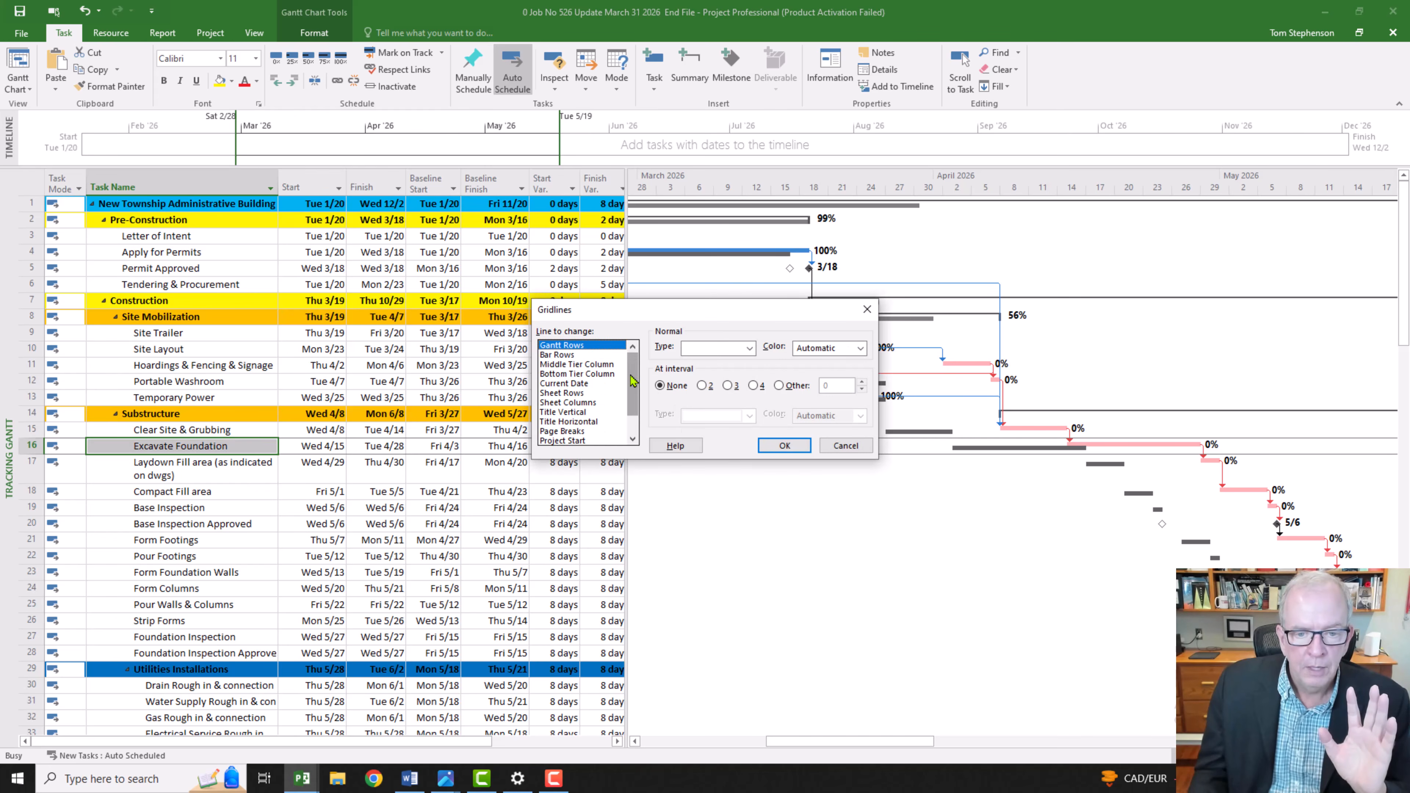
scroll(635, 381, "down", 1)
left_click(572, 431)
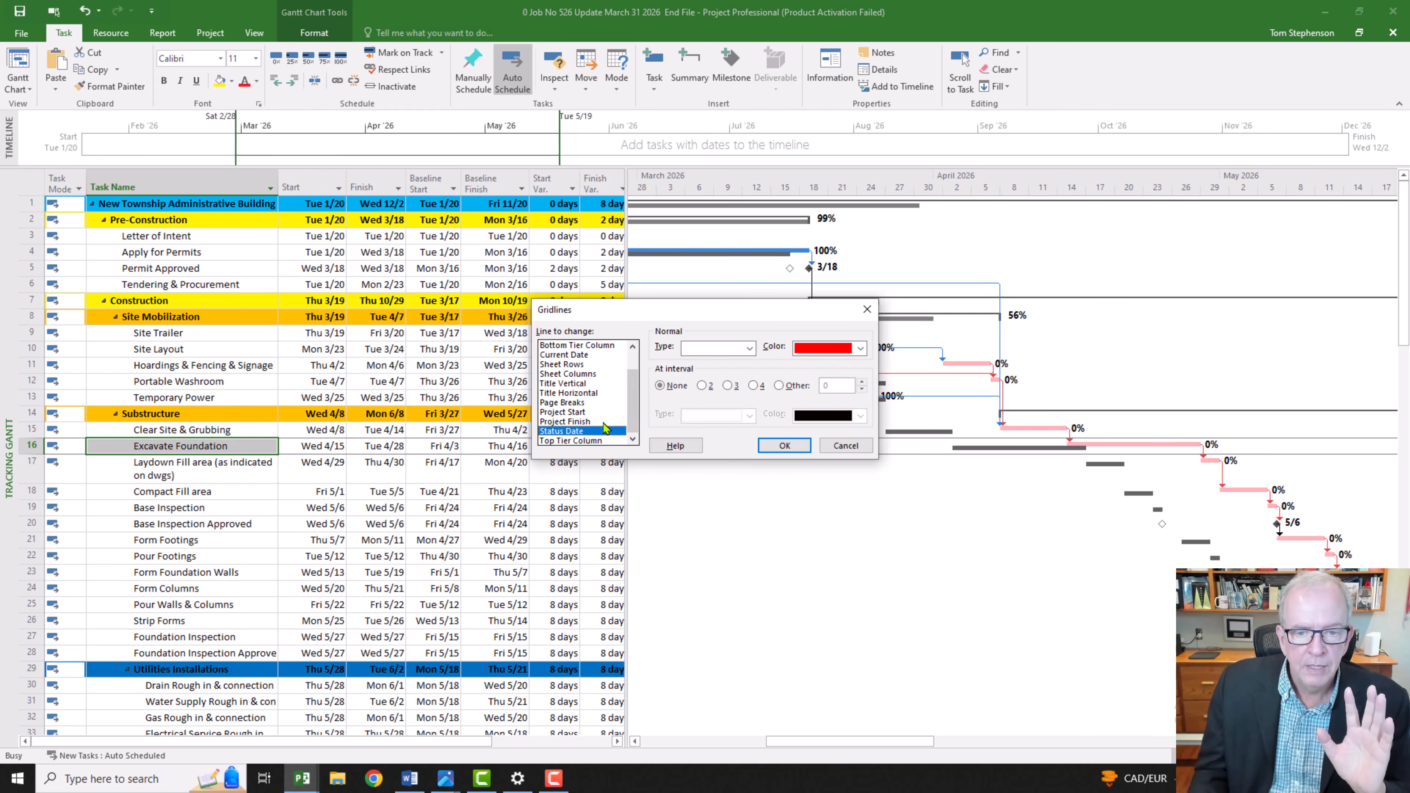
left_click(738, 348)
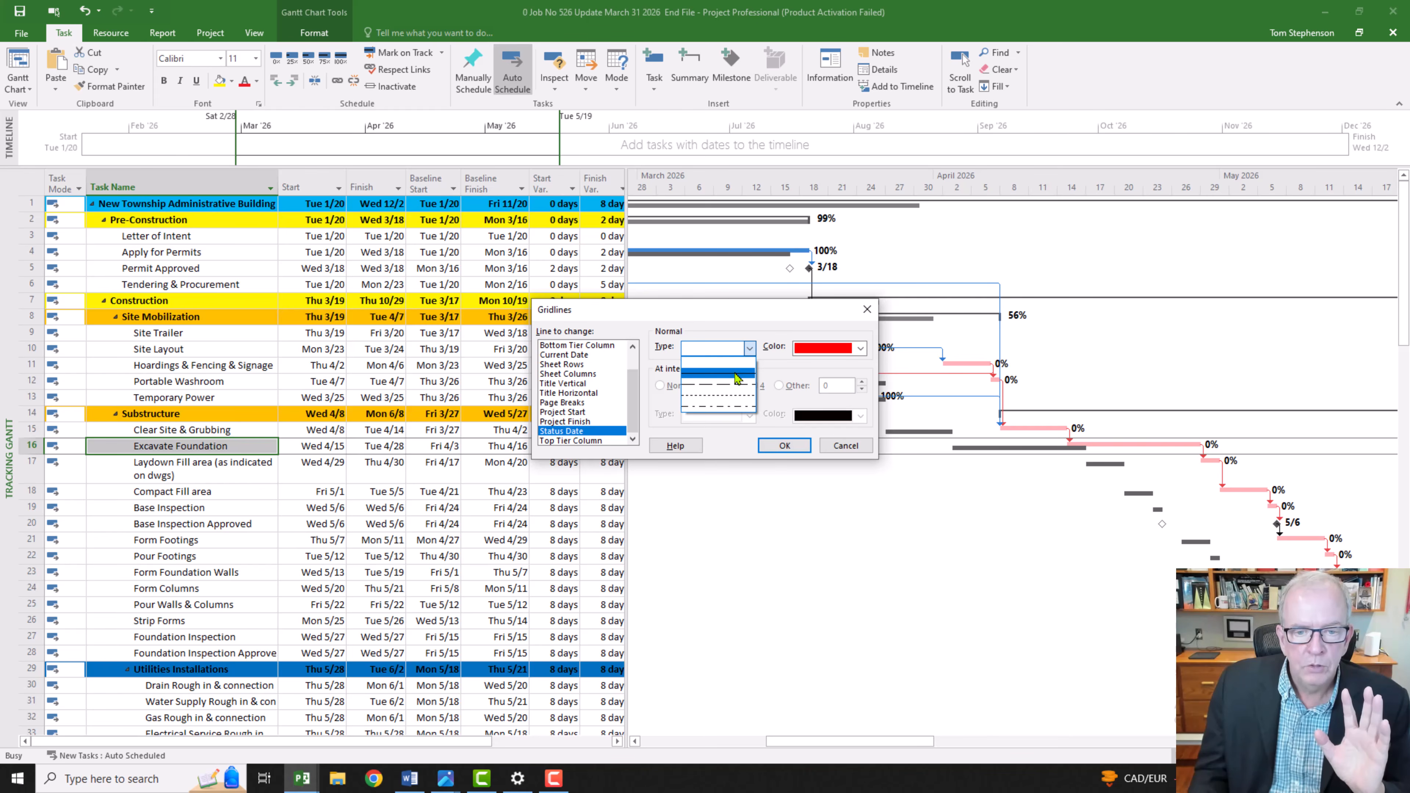
left_click(738, 372)
left_click(784, 446)
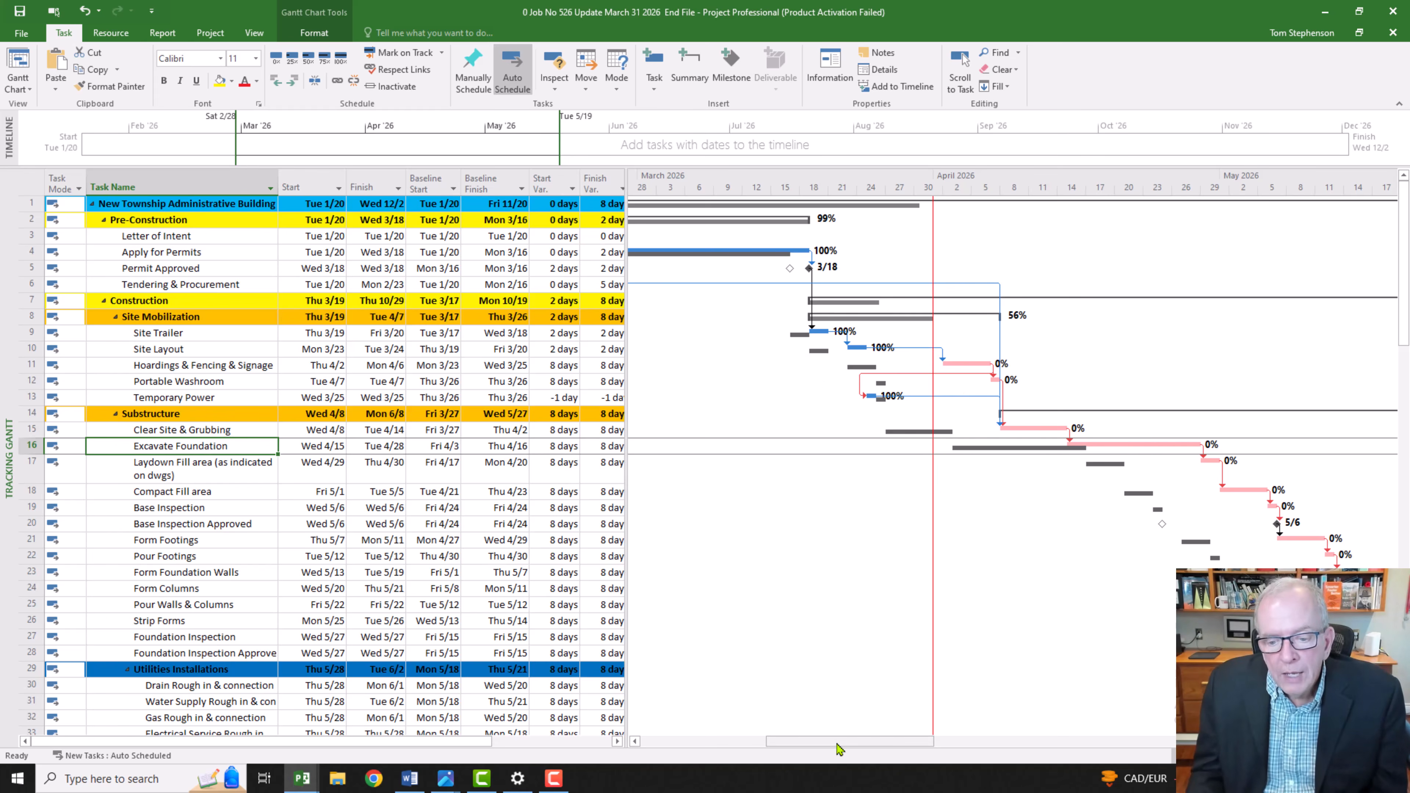
Step: Fully expose the Finish Var. column and examine the start and finish variances of Temporary Power and Portable Washroom
left_click_drag(838, 742, 826, 756)
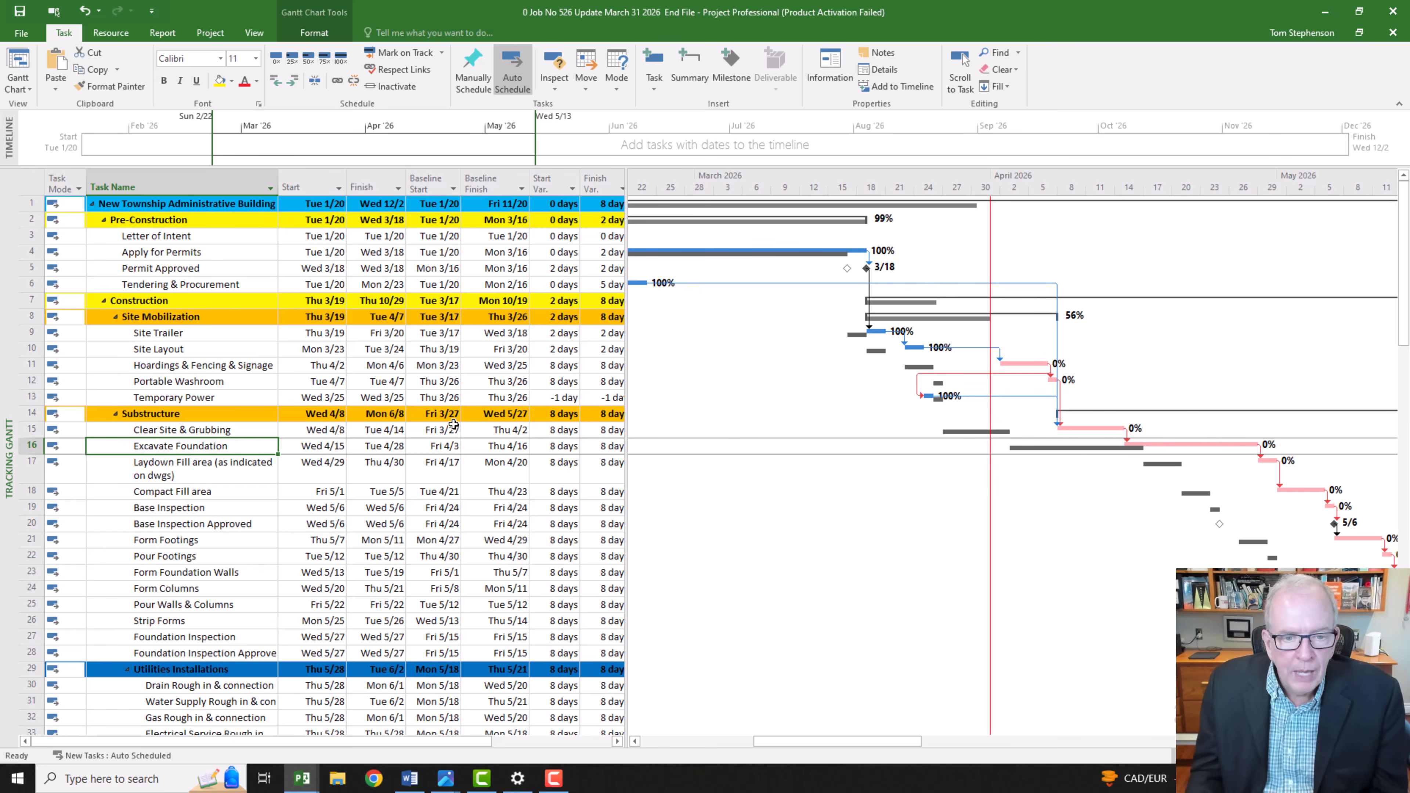
left_click(217, 400)
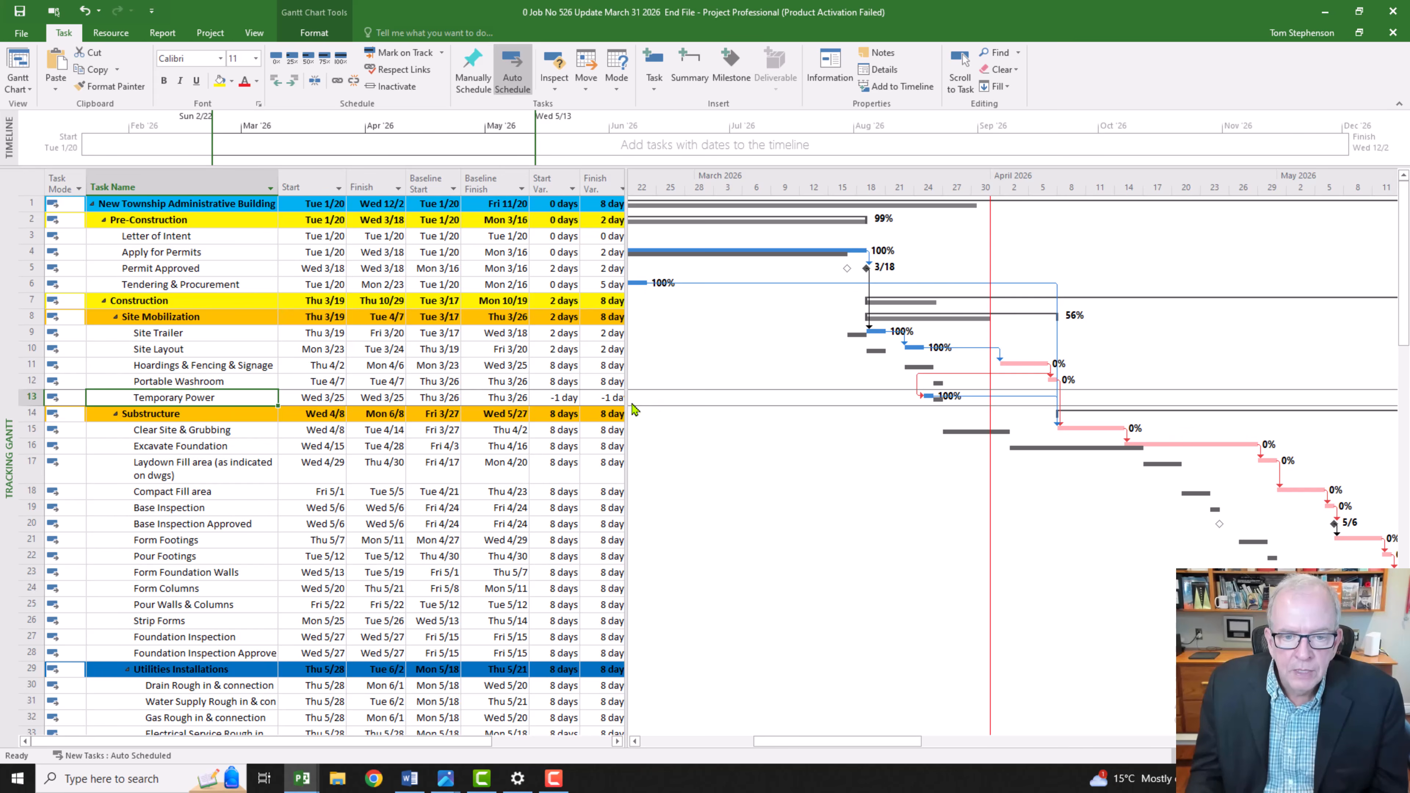
left_click_drag(626, 406, 676, 406)
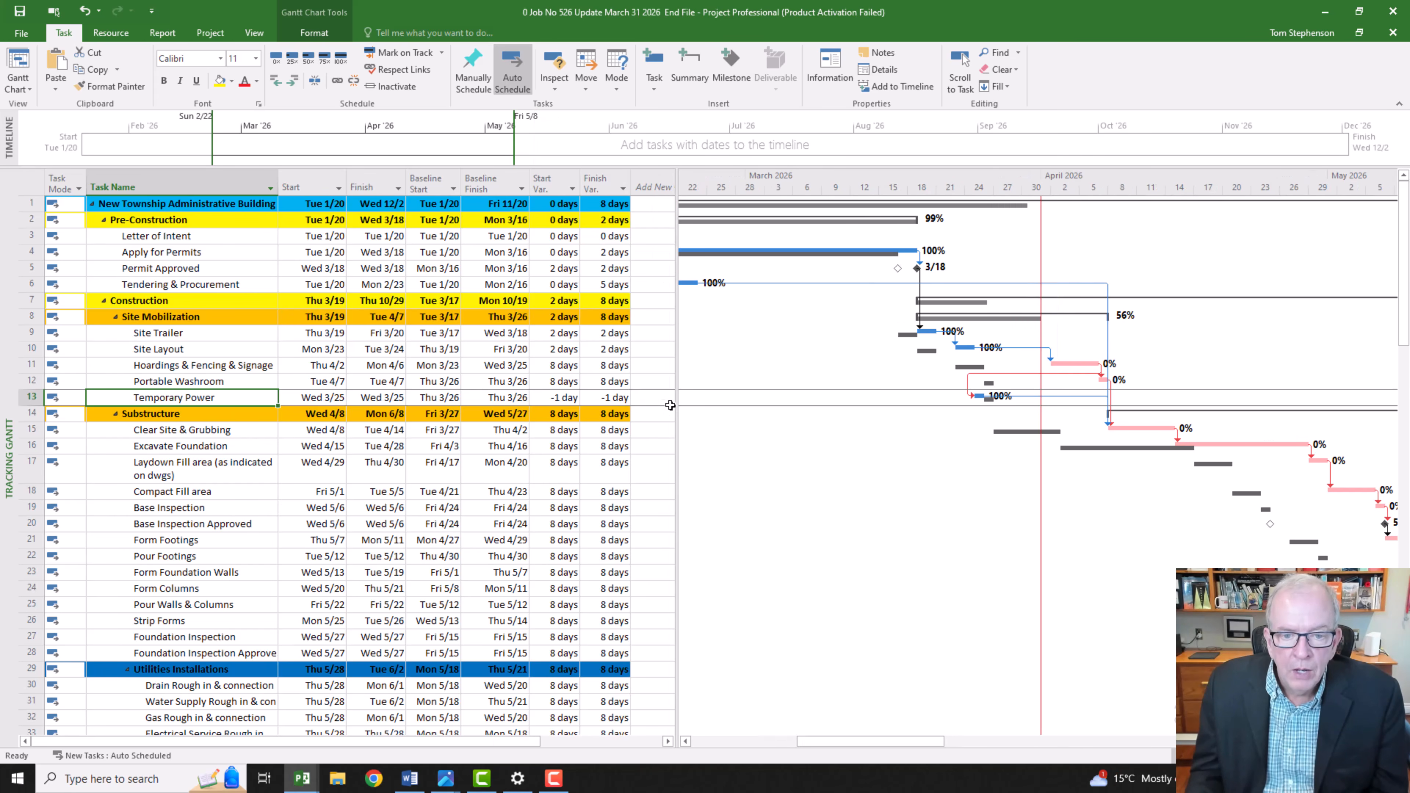
left_click(625, 382)
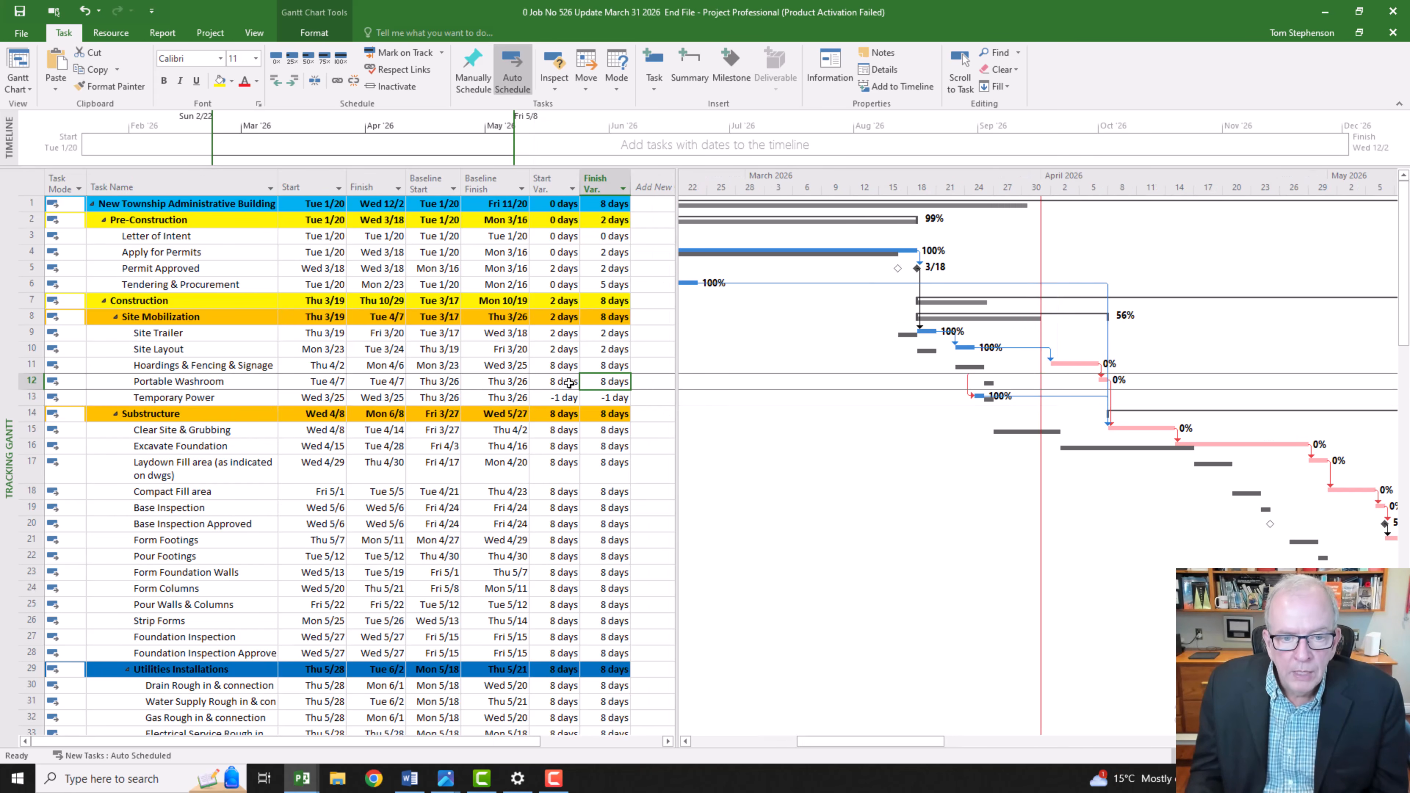
key("Left")
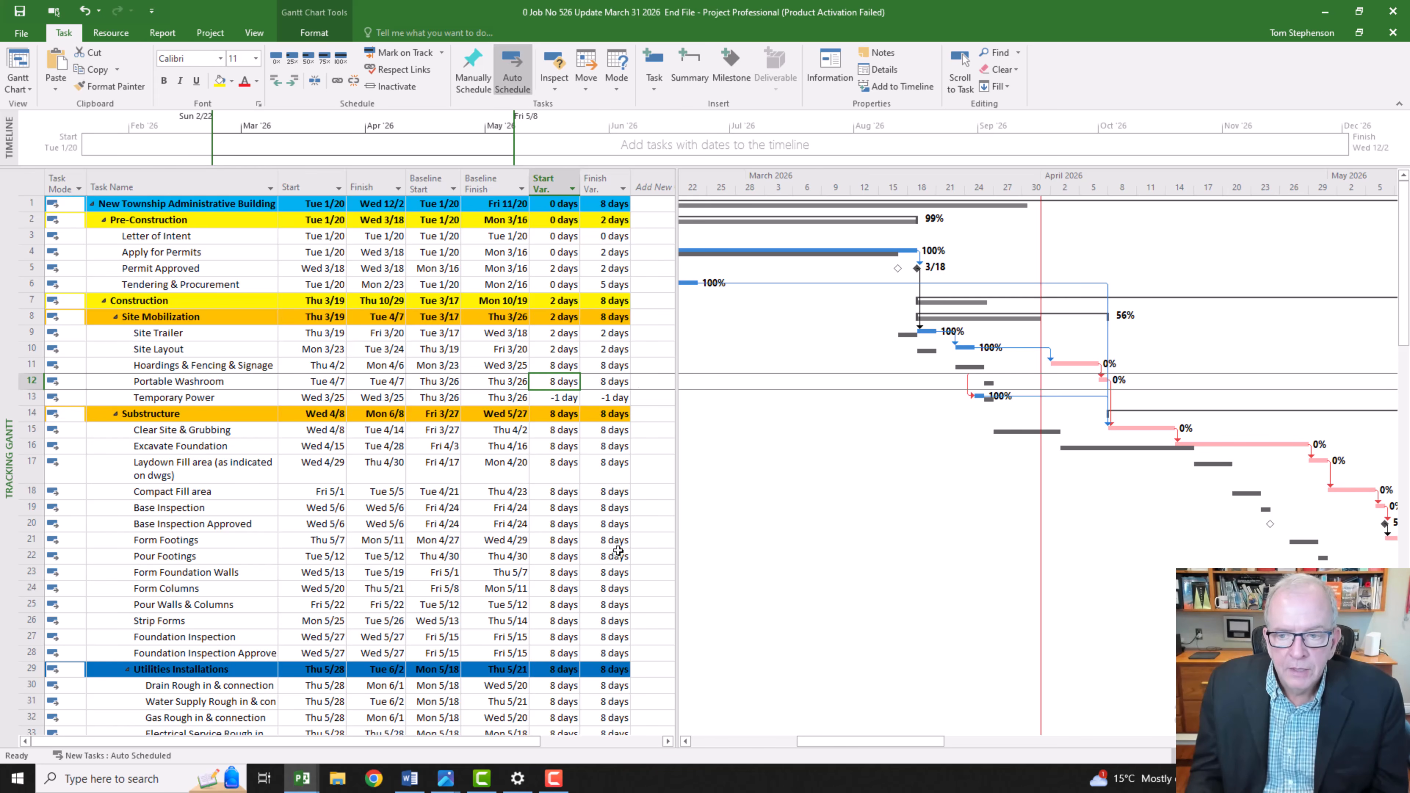
Step: Check the finish variance of Apply for Permits and read the note recorded in its task information
left_click(613, 254)
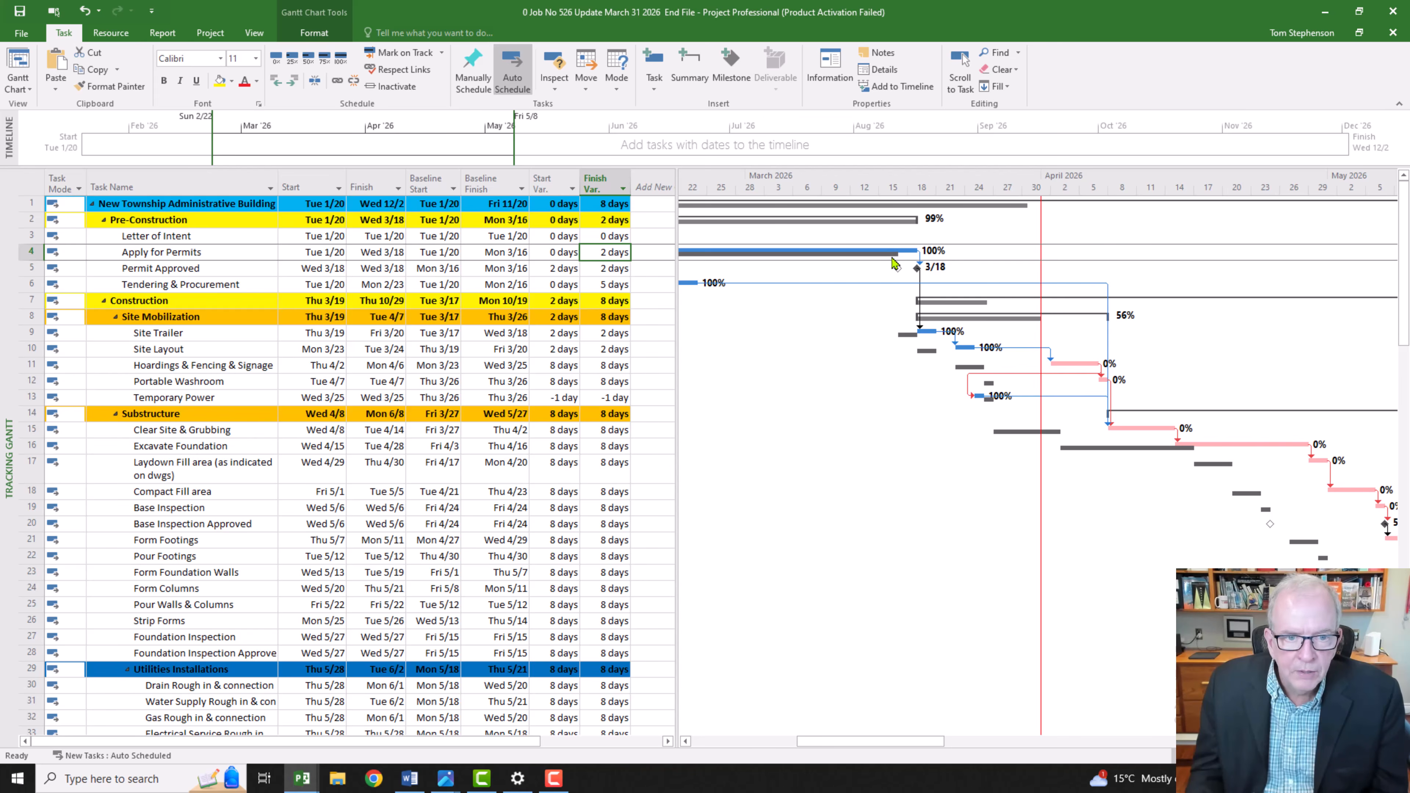
double_click(178, 253)
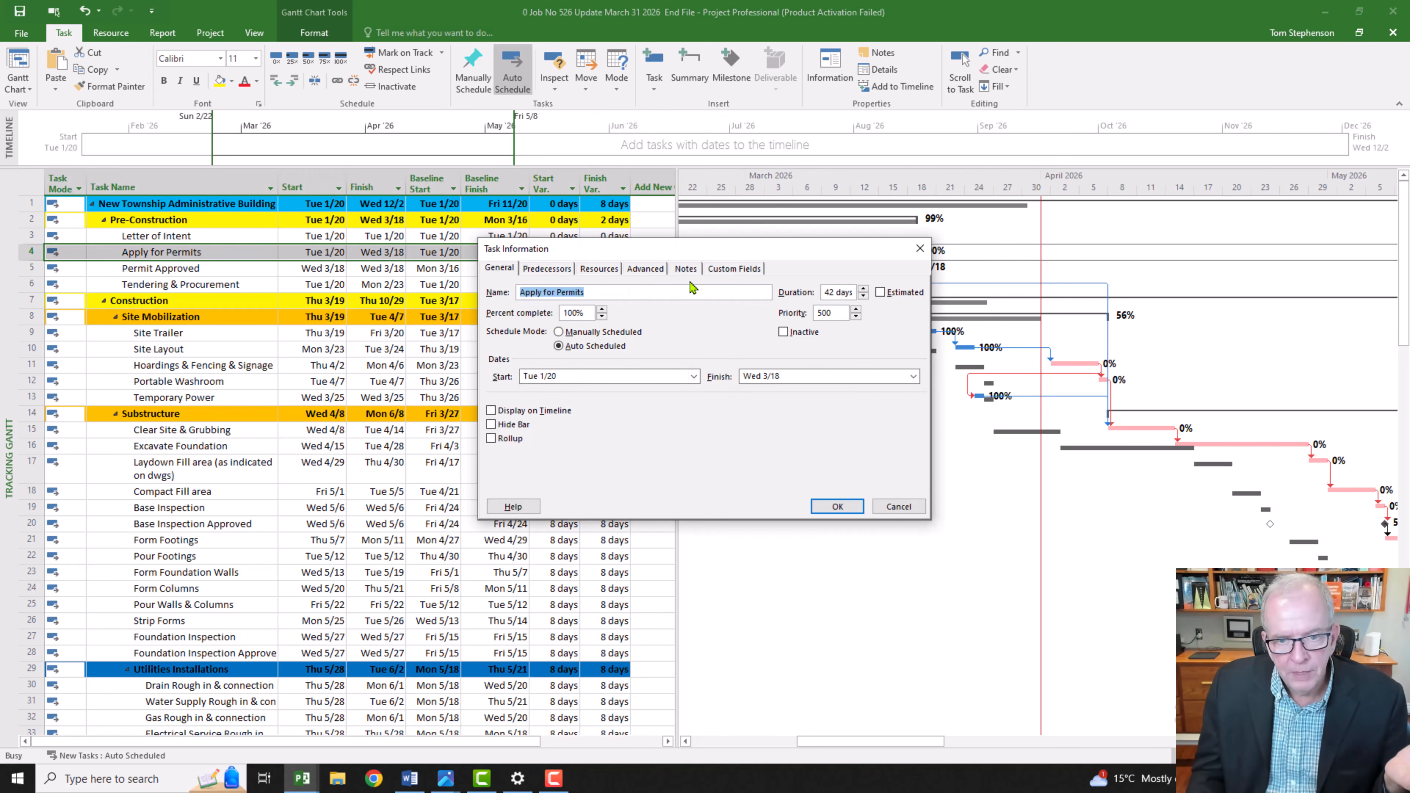
left_click(688, 269)
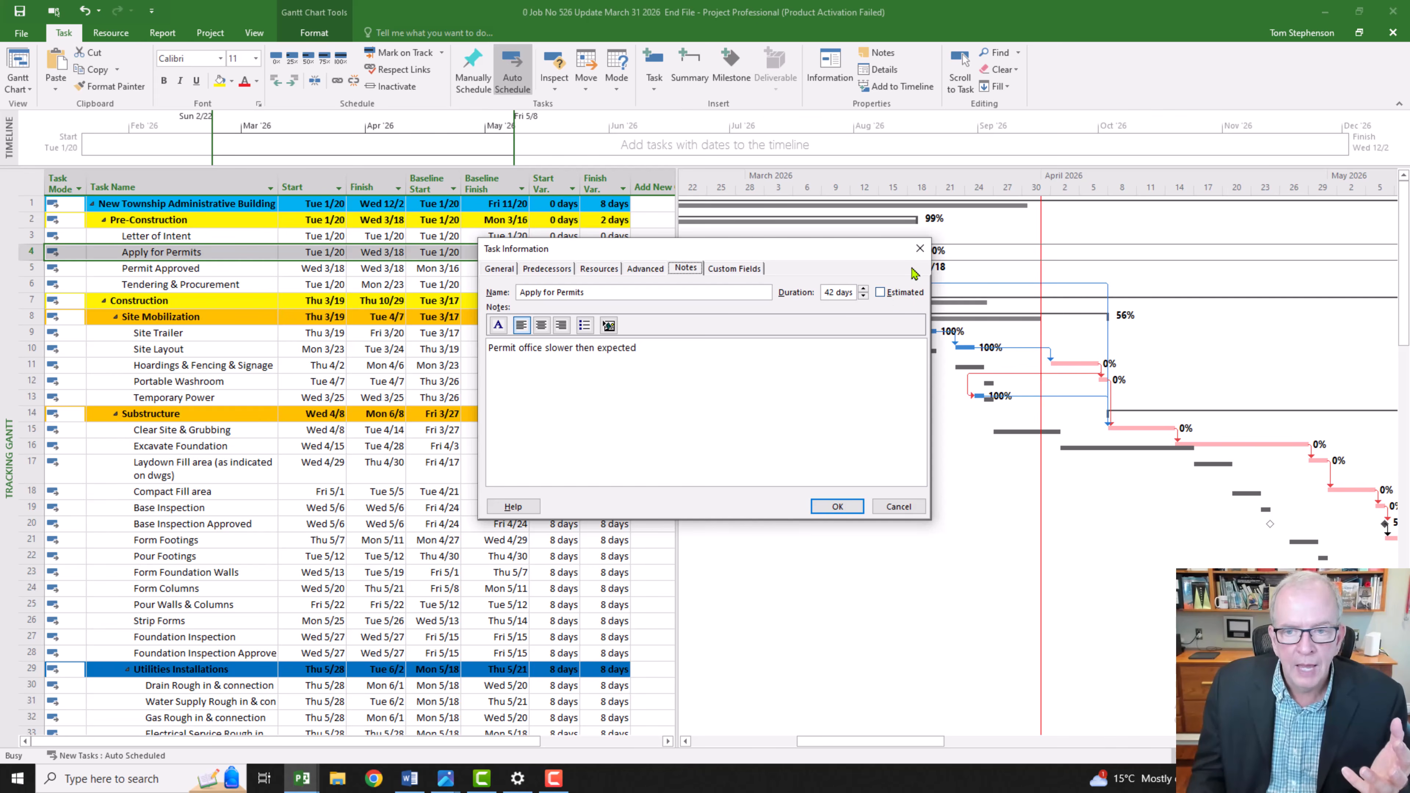
left_click(918, 249)
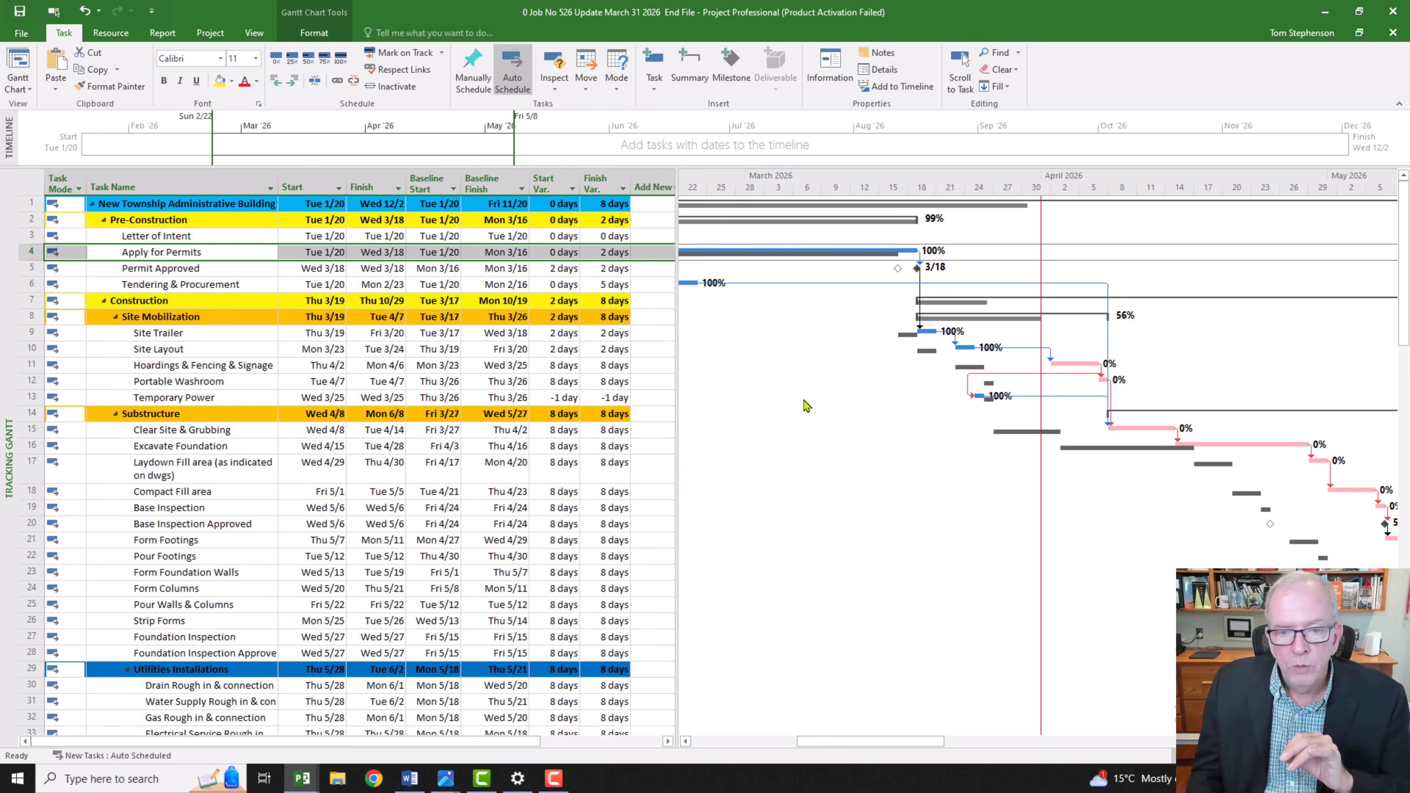
Step: Examine the variances of Hoardings & Fencing & Signage and Temporary Power against their baseline dates
left_click(221, 367)
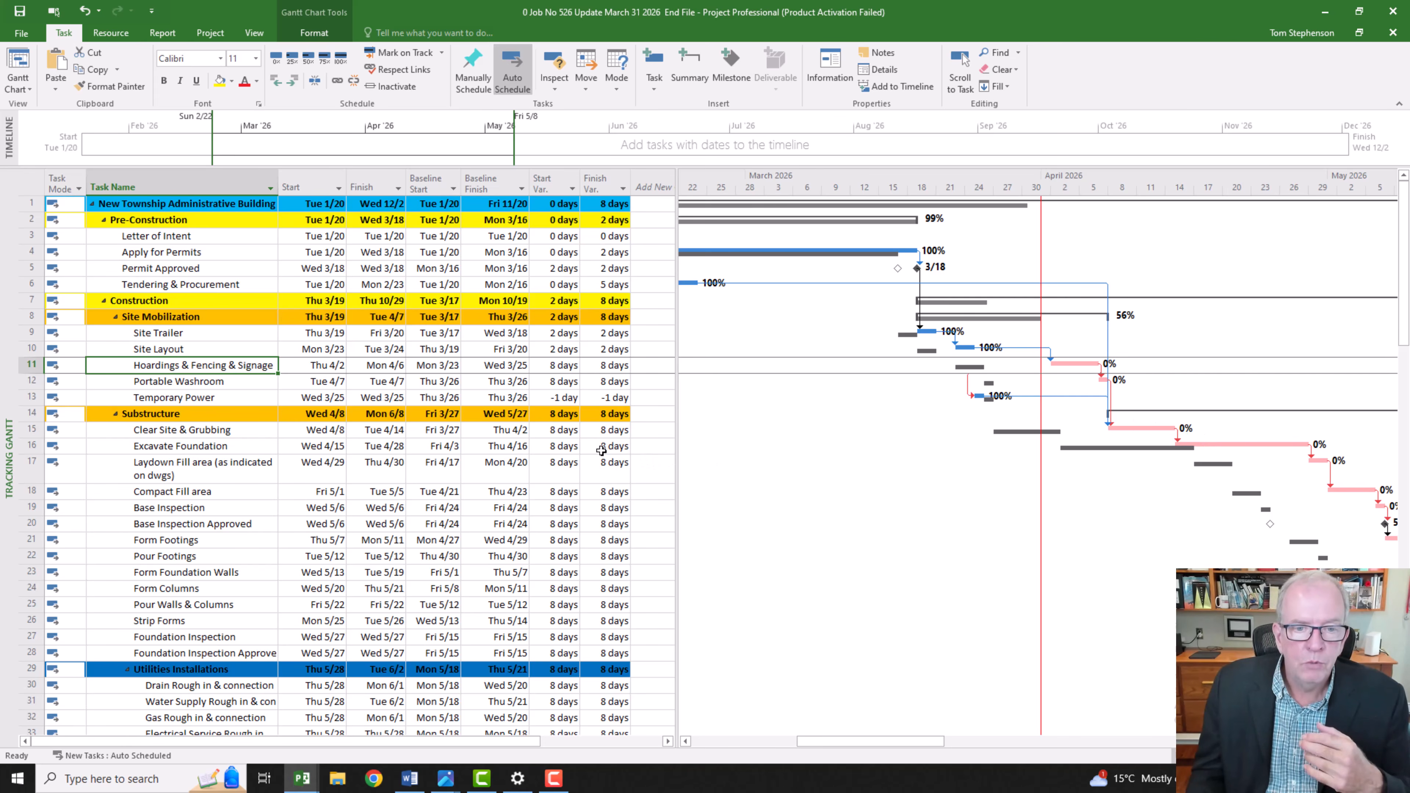
left_click(572, 399)
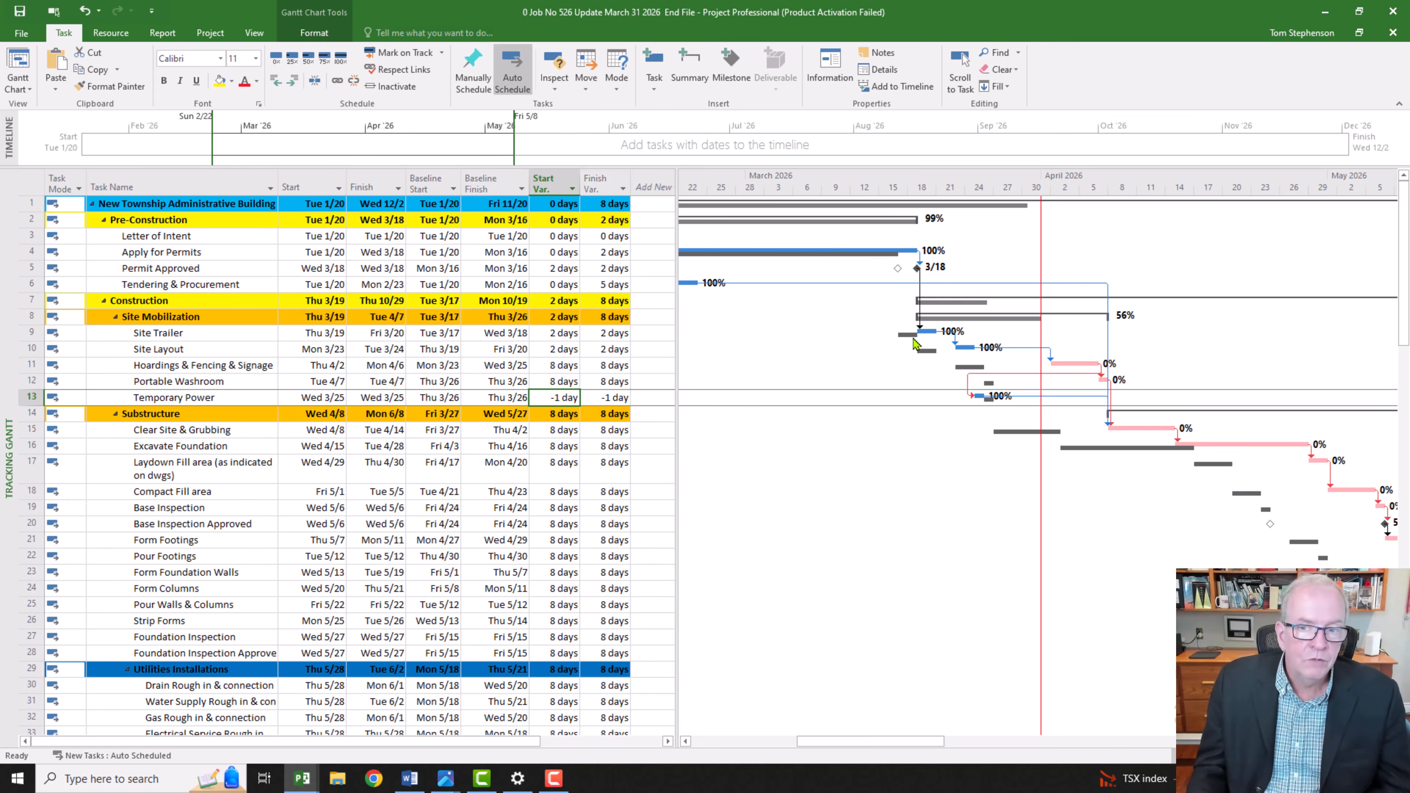
left_click(33, 189)
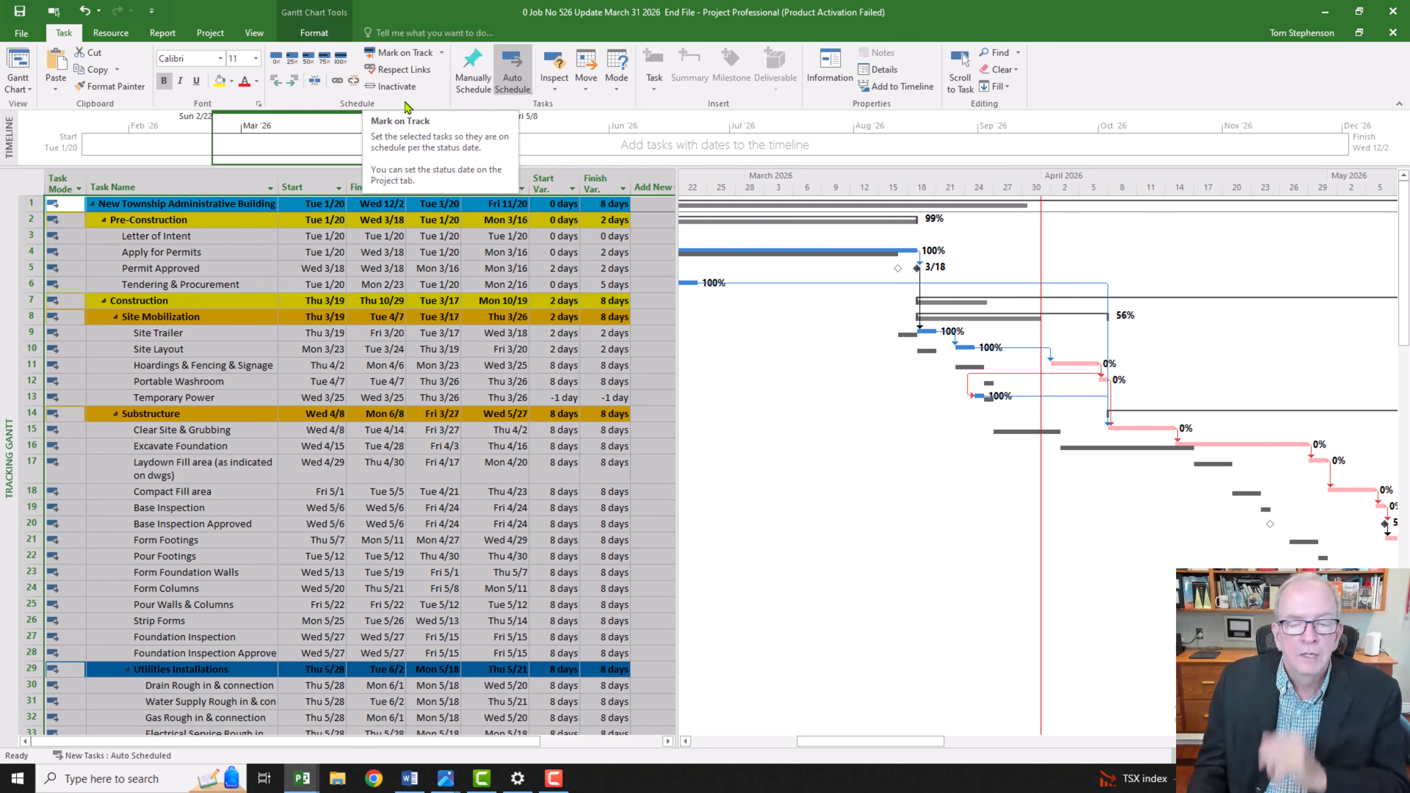
left_click(427, 486)
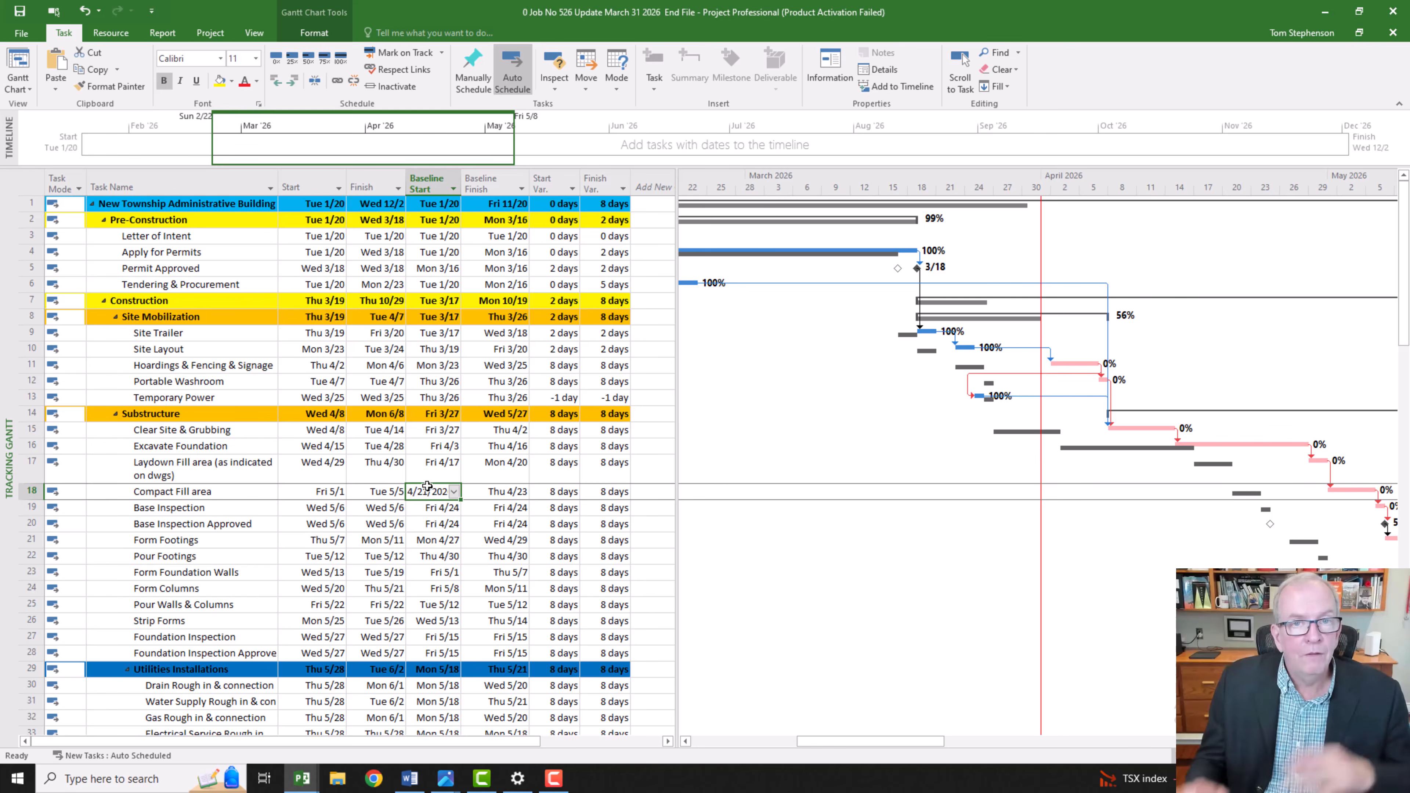